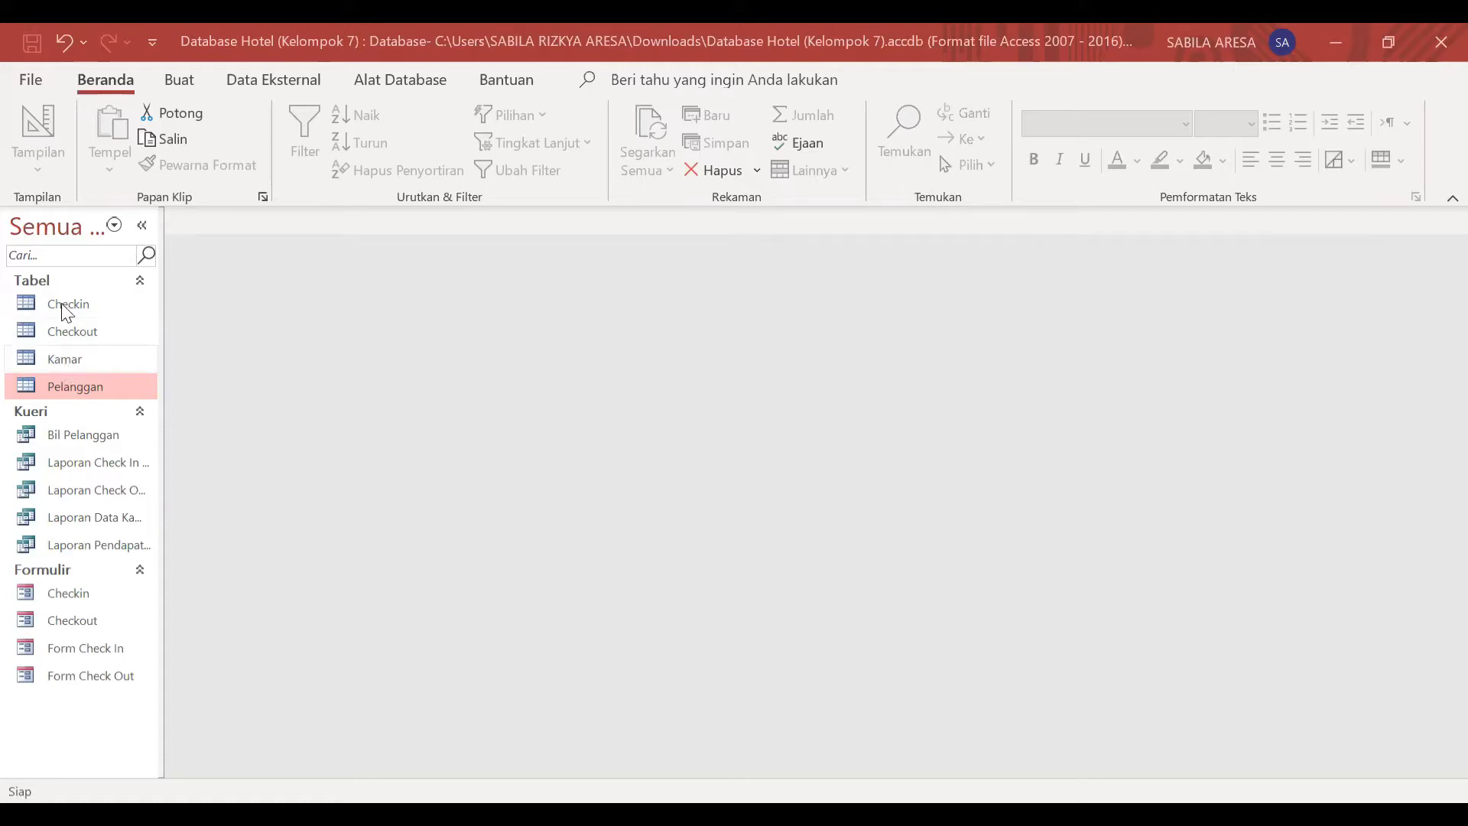
Step: Open the Kamar table as a reference and start a new table in design view
double_click(74, 356)
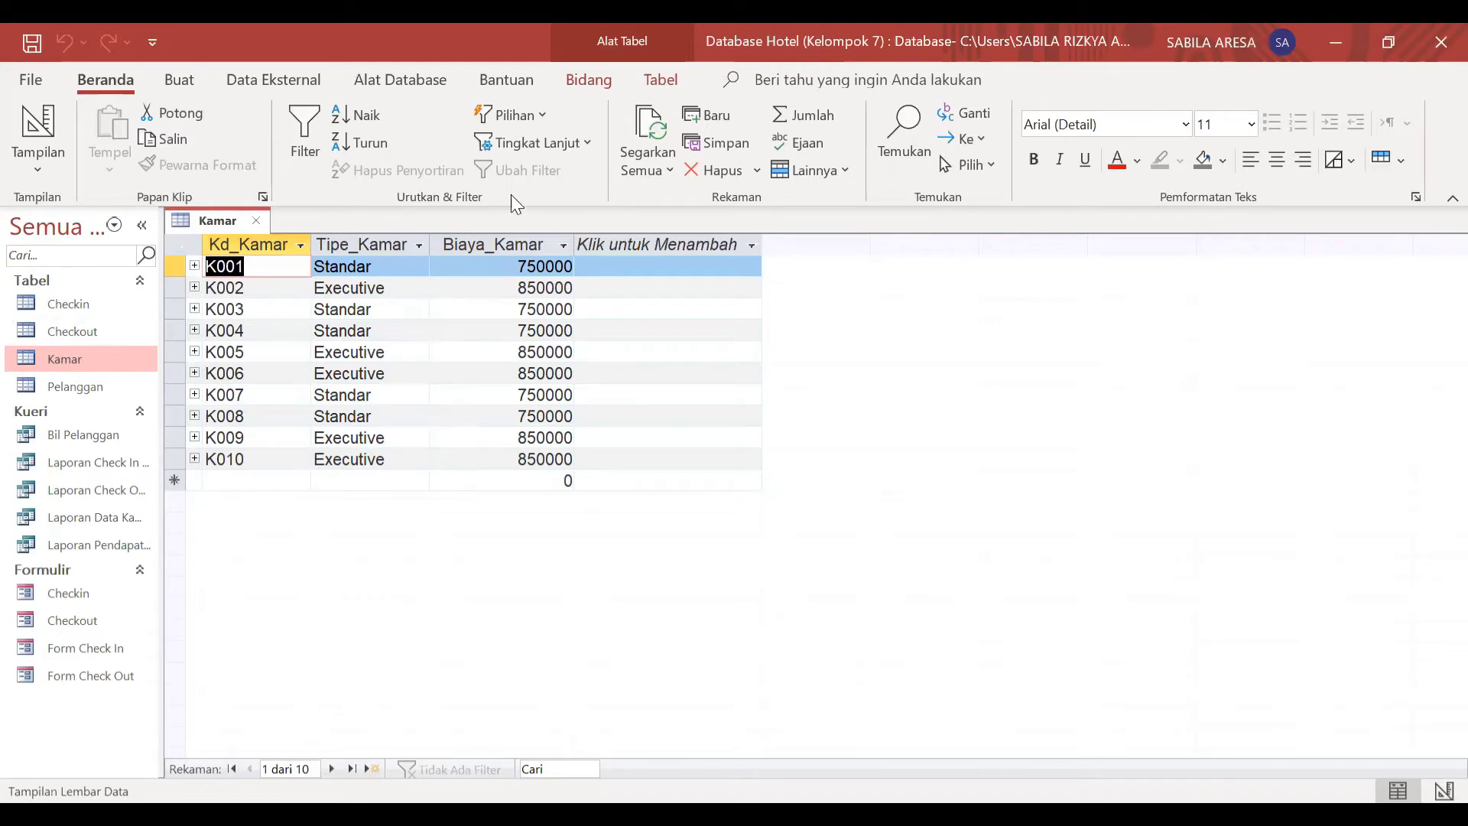
left_click(184, 83)
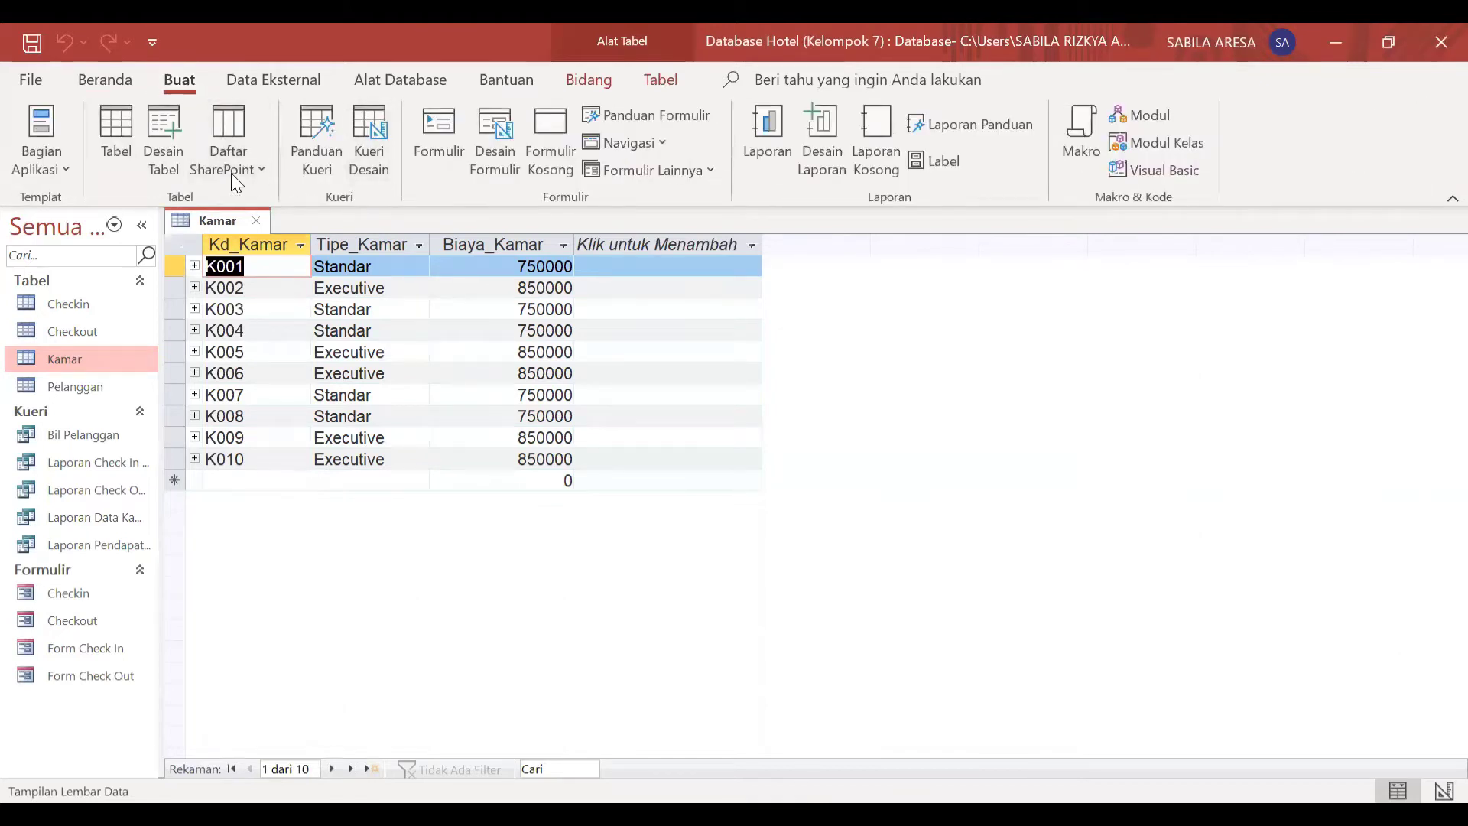
left_click(162, 172)
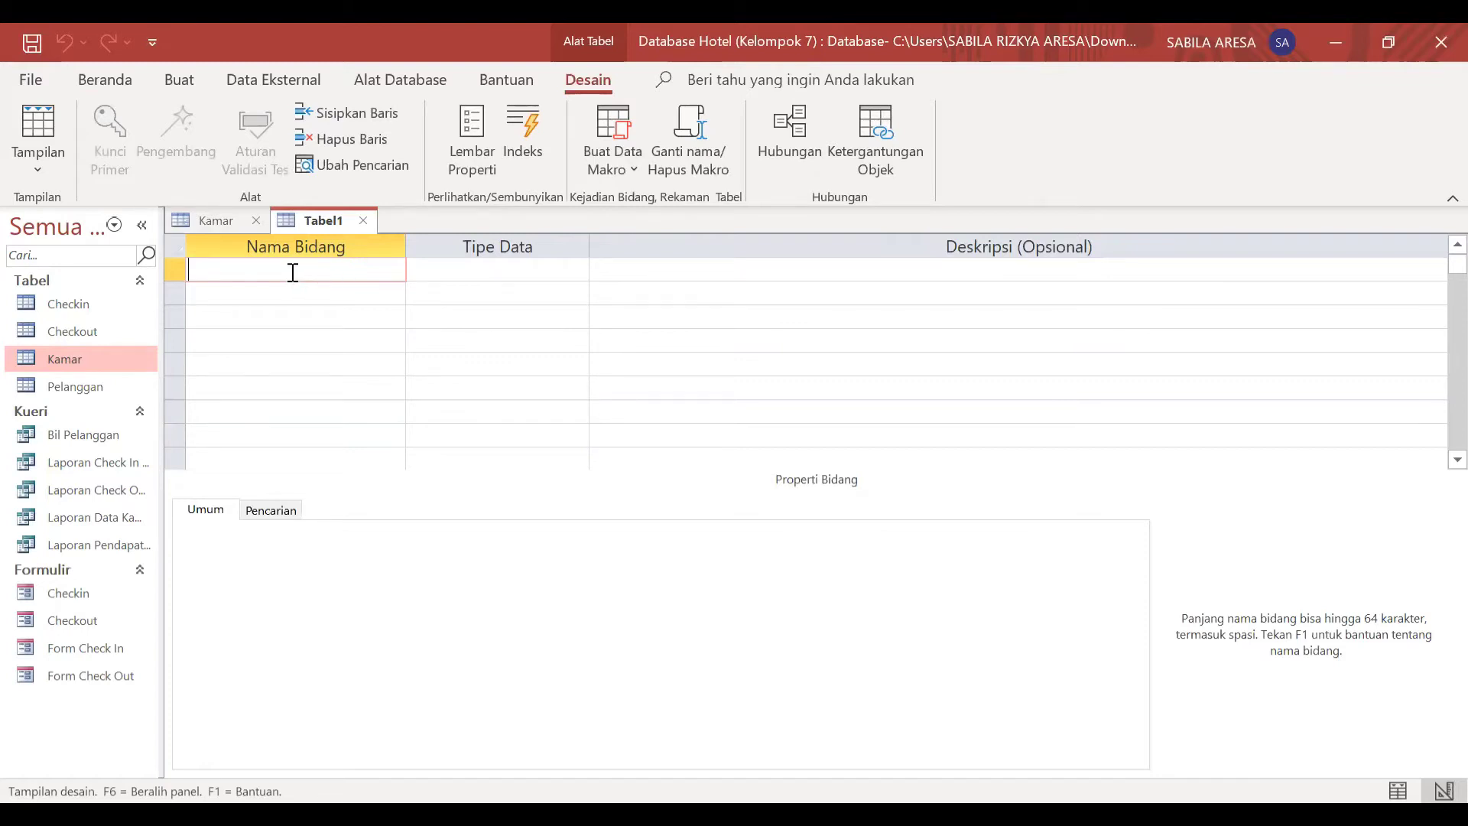
Step: Enter Kd_Kamar as the first field name of the new table
type("Kd_Kamar")
key("Down")
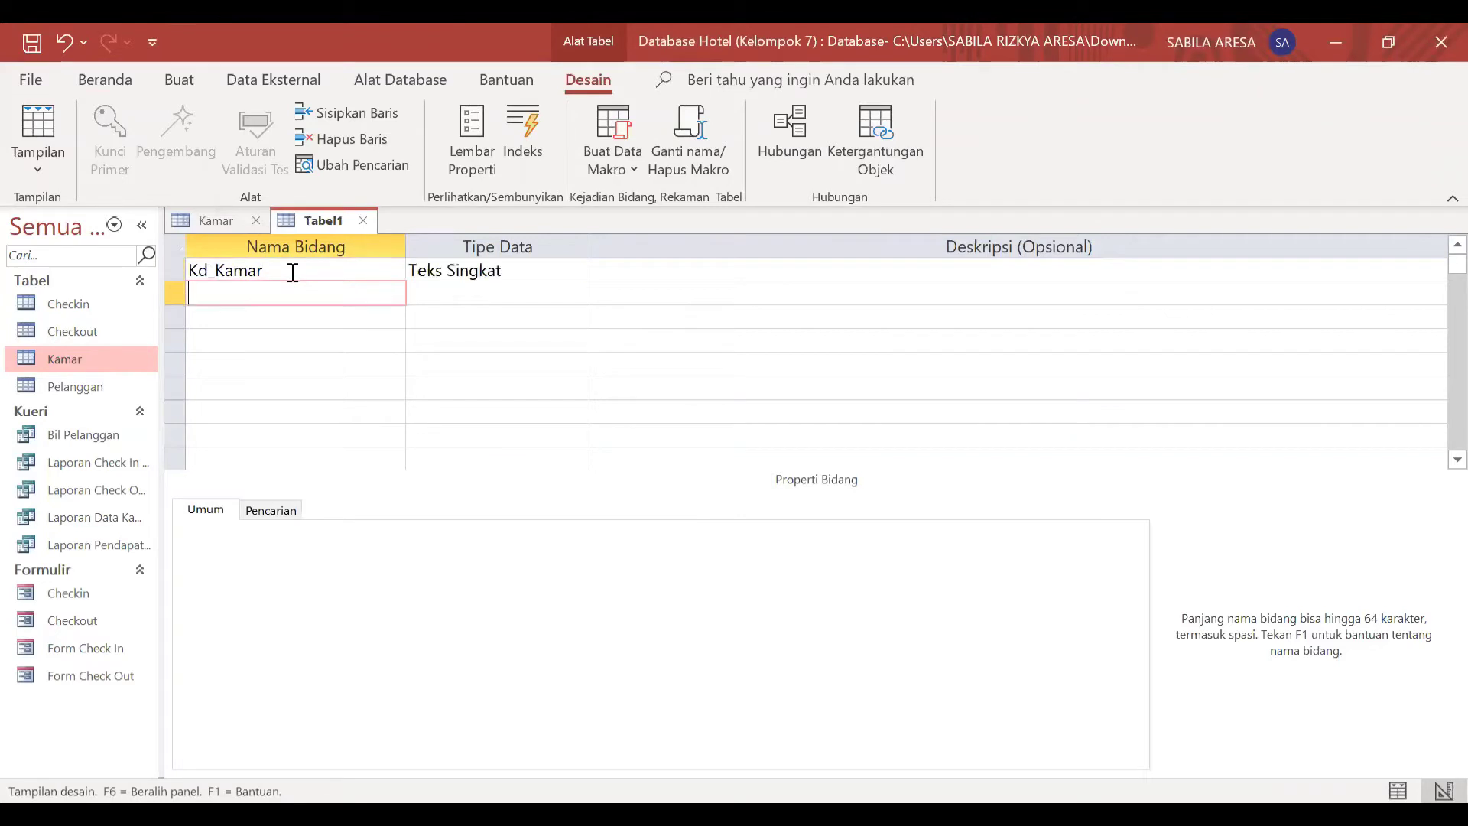
Step: Add the fields Tipe_Kamar and Biaya_Kamar below Kd_Kamar
type("t")
type("Tipe")
type("_")
type("Kamar")
key("Down")
type("B")
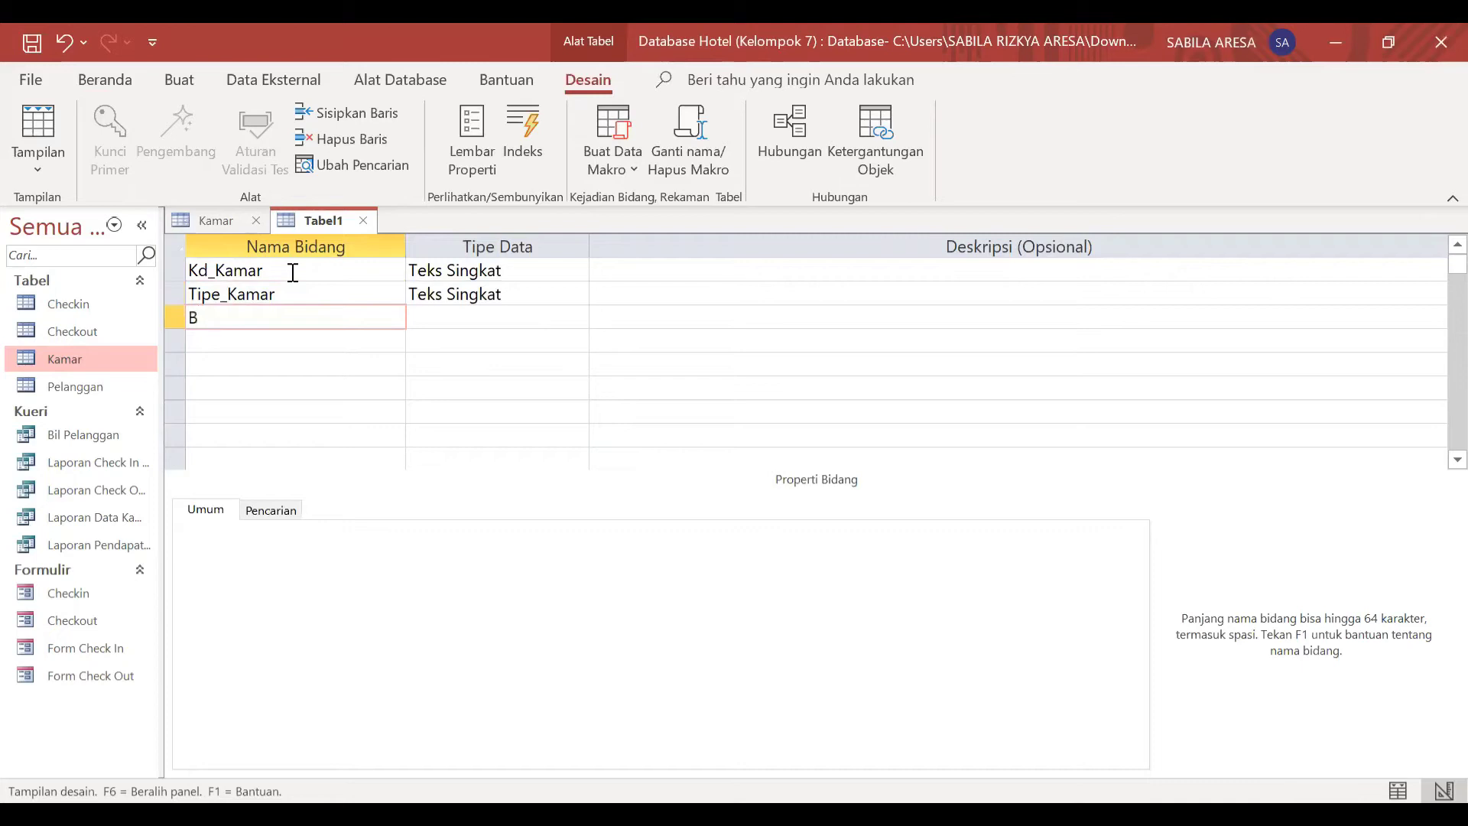
type("iaya_Kamar")
Step: Choose Teks Singkat as the data type of the Kd_Kamar field
left_click(531, 295)
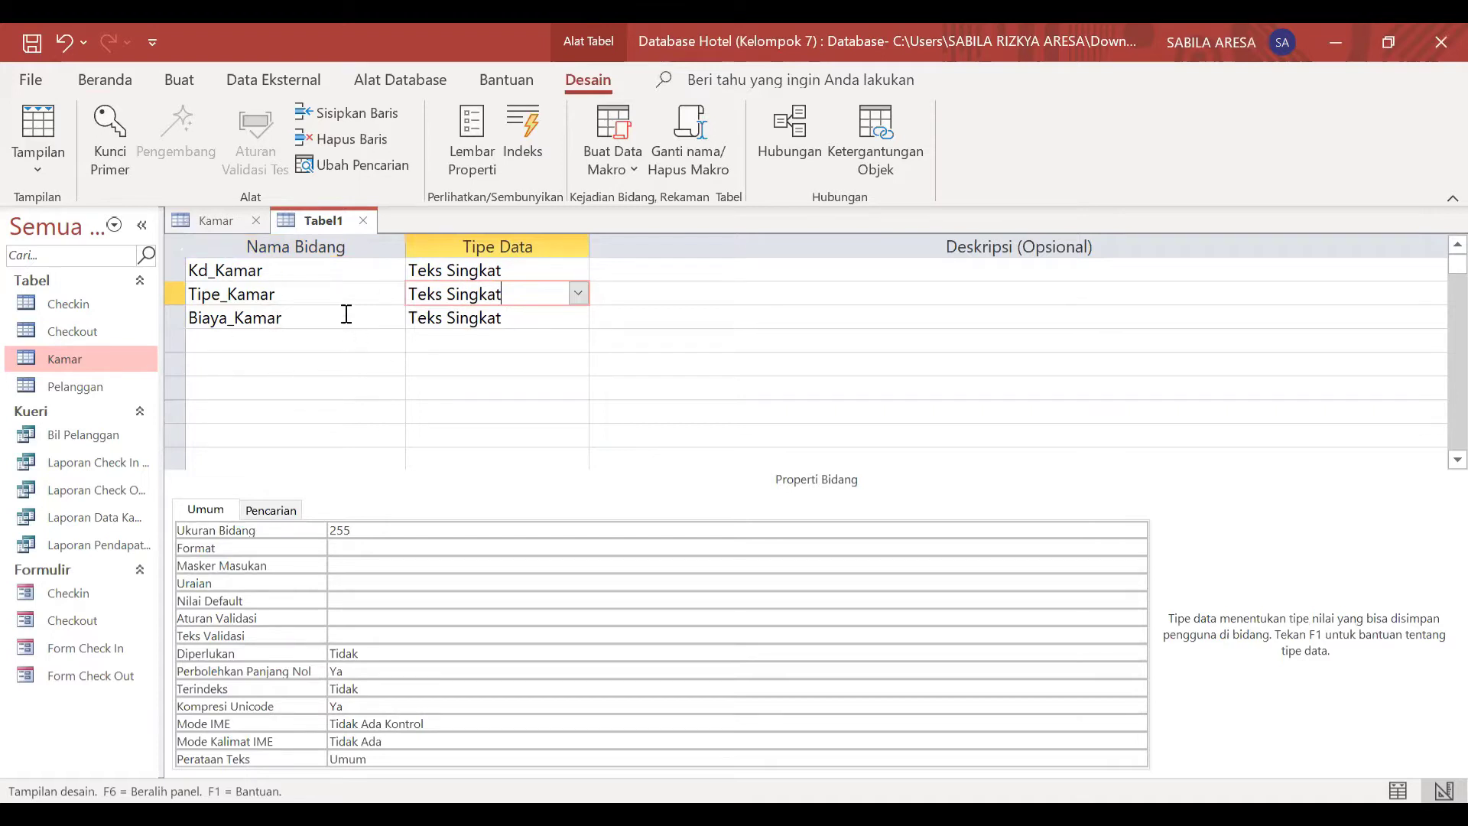
left_click(505, 272)
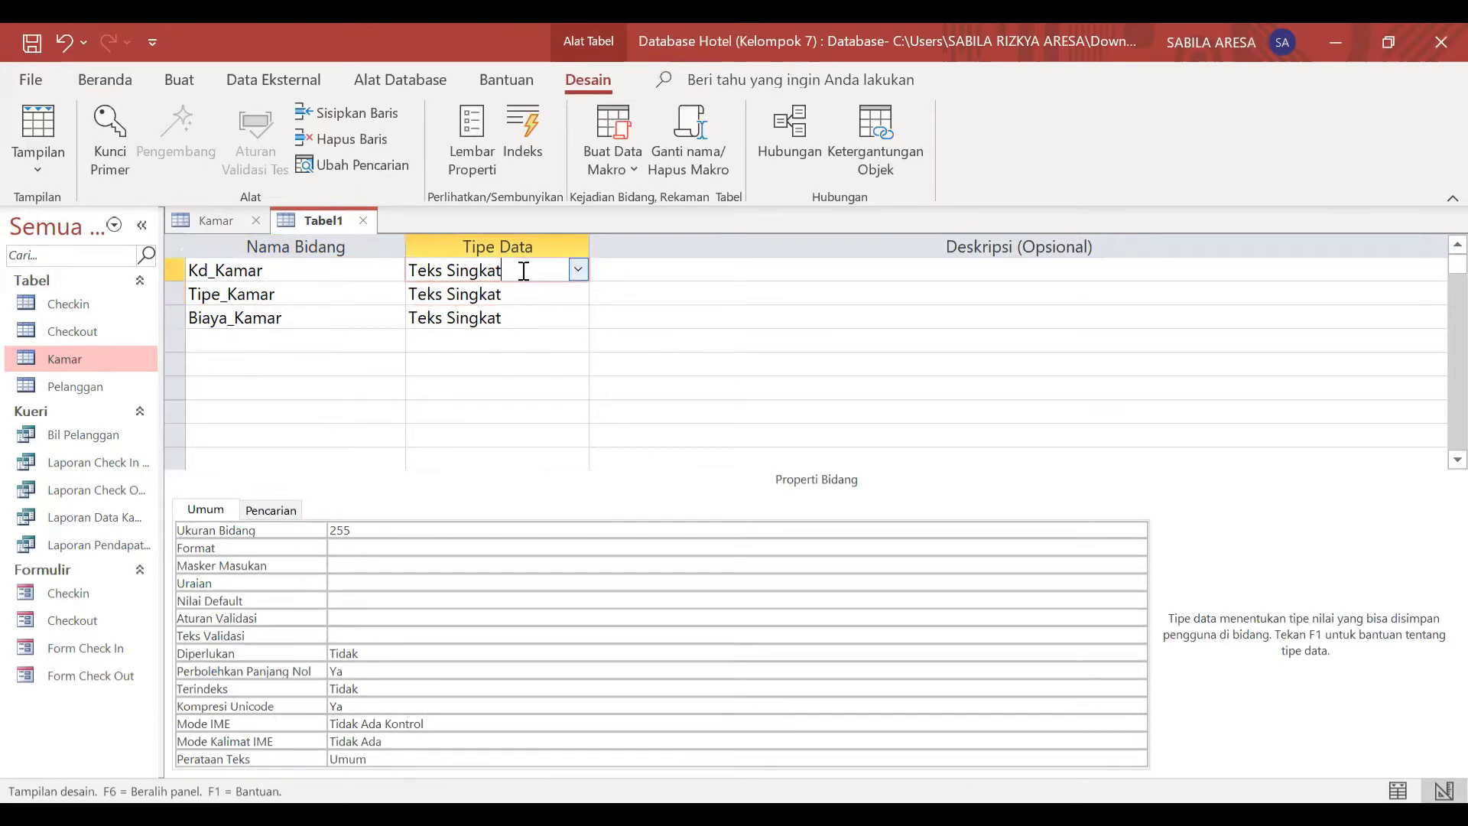
left_click(579, 271)
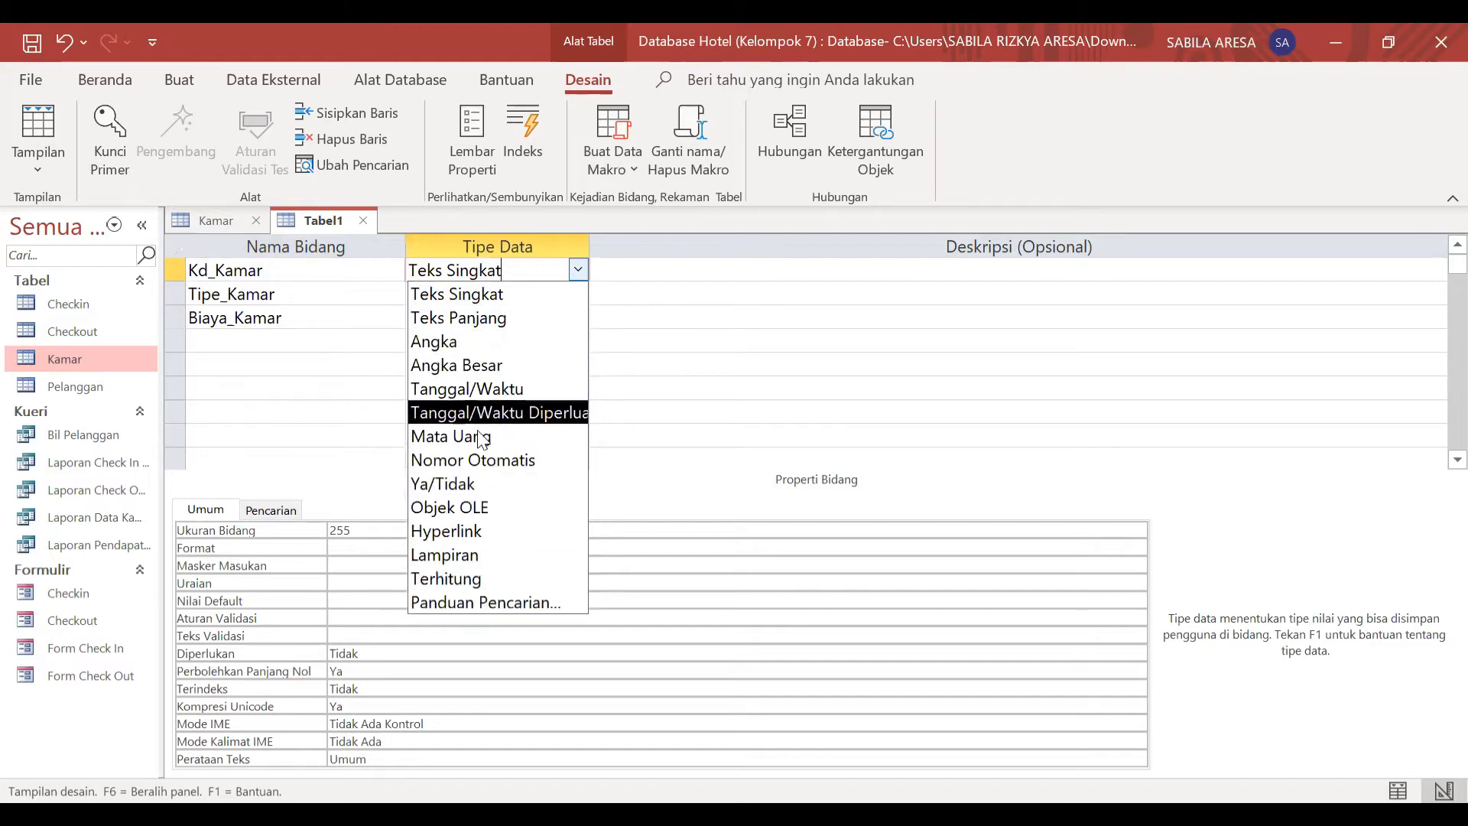
left_click(490, 294)
Step: Set the data type of Tipe_Kamar to Teks Panjang and of Biaya_Kamar to Angka
left_click(495, 303)
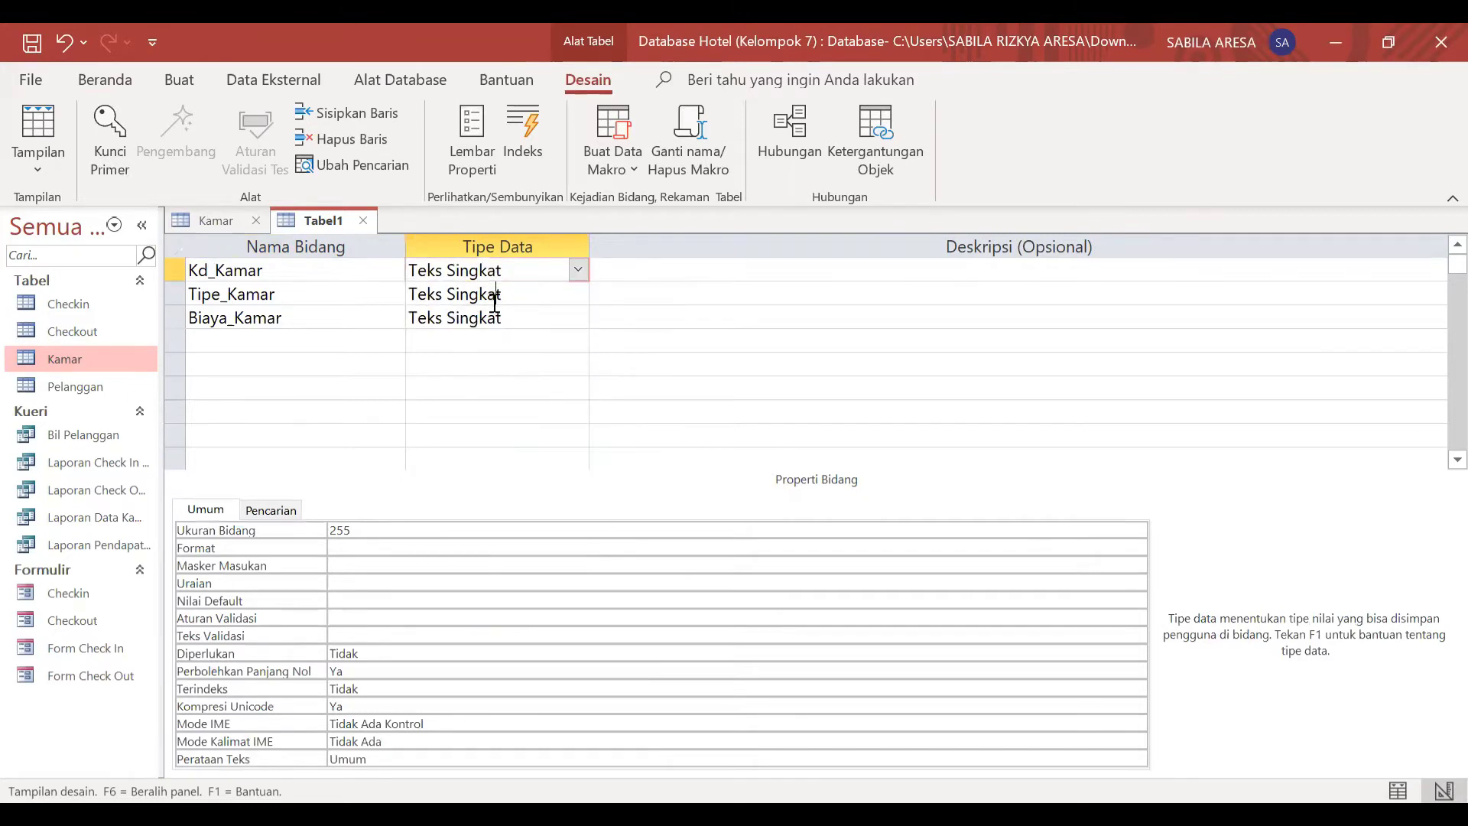
left_click(578, 293)
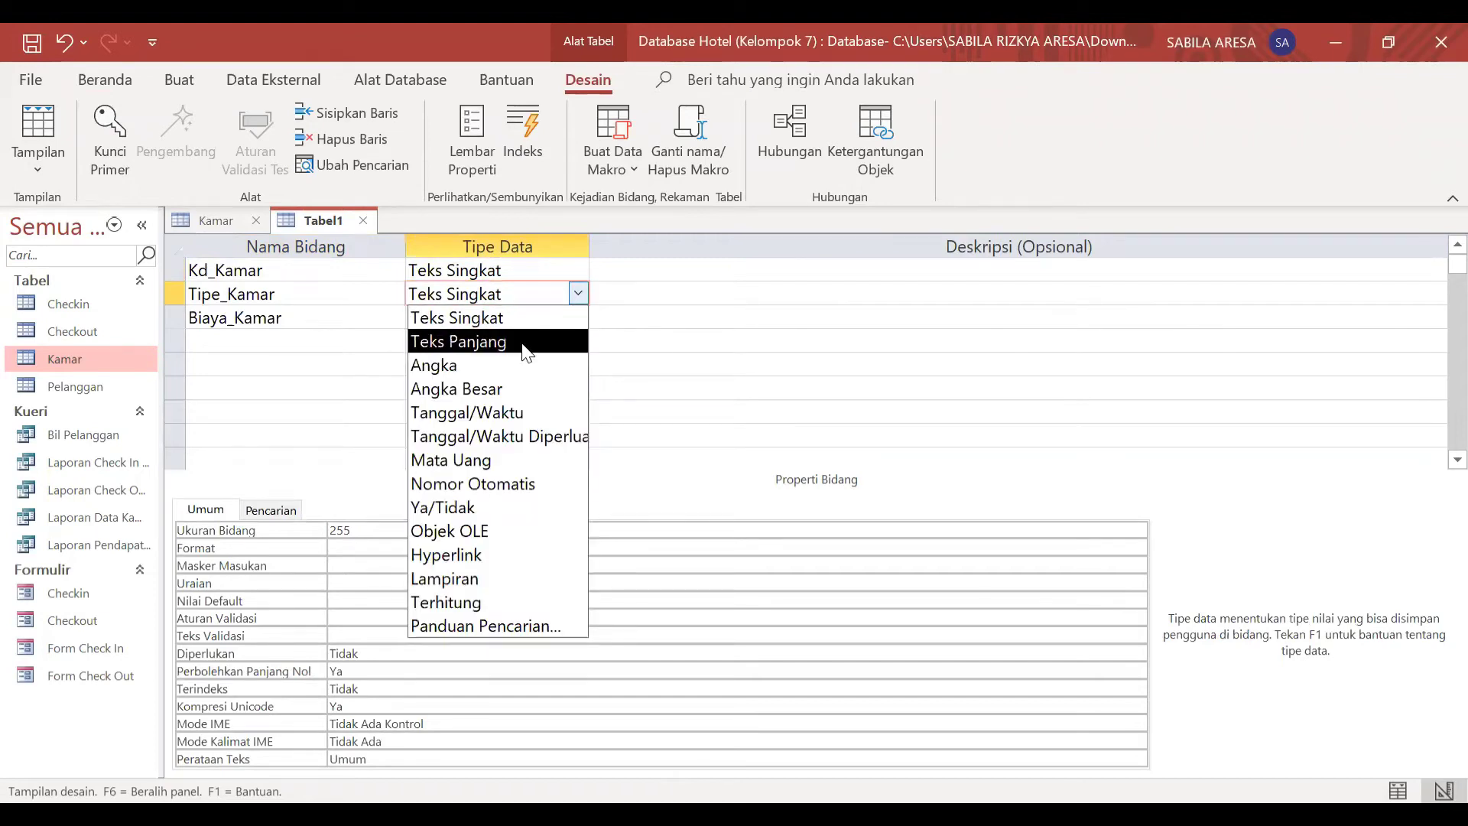
left_click(474, 337)
left_click(426, 319)
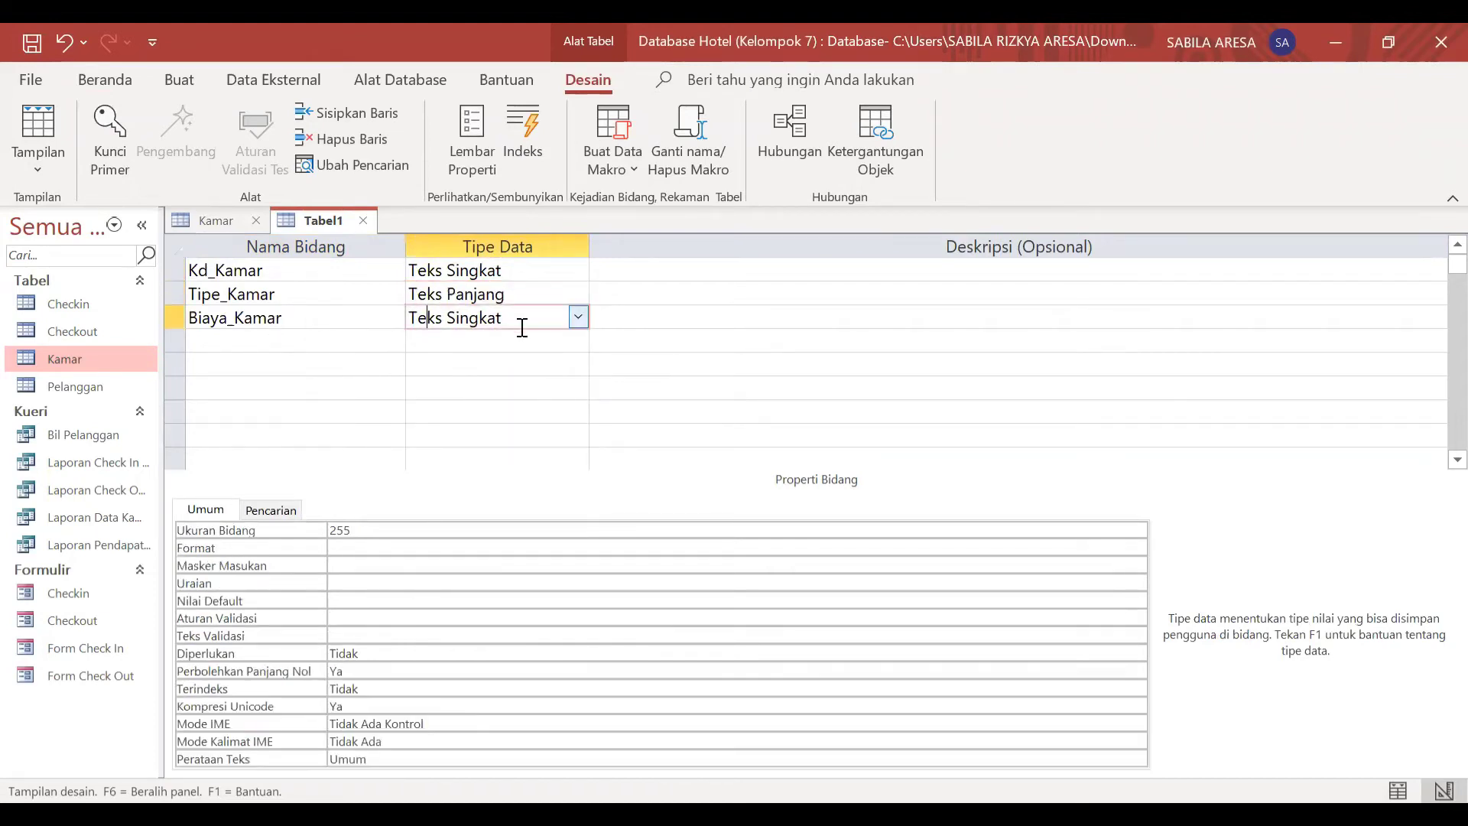
left_click(578, 318)
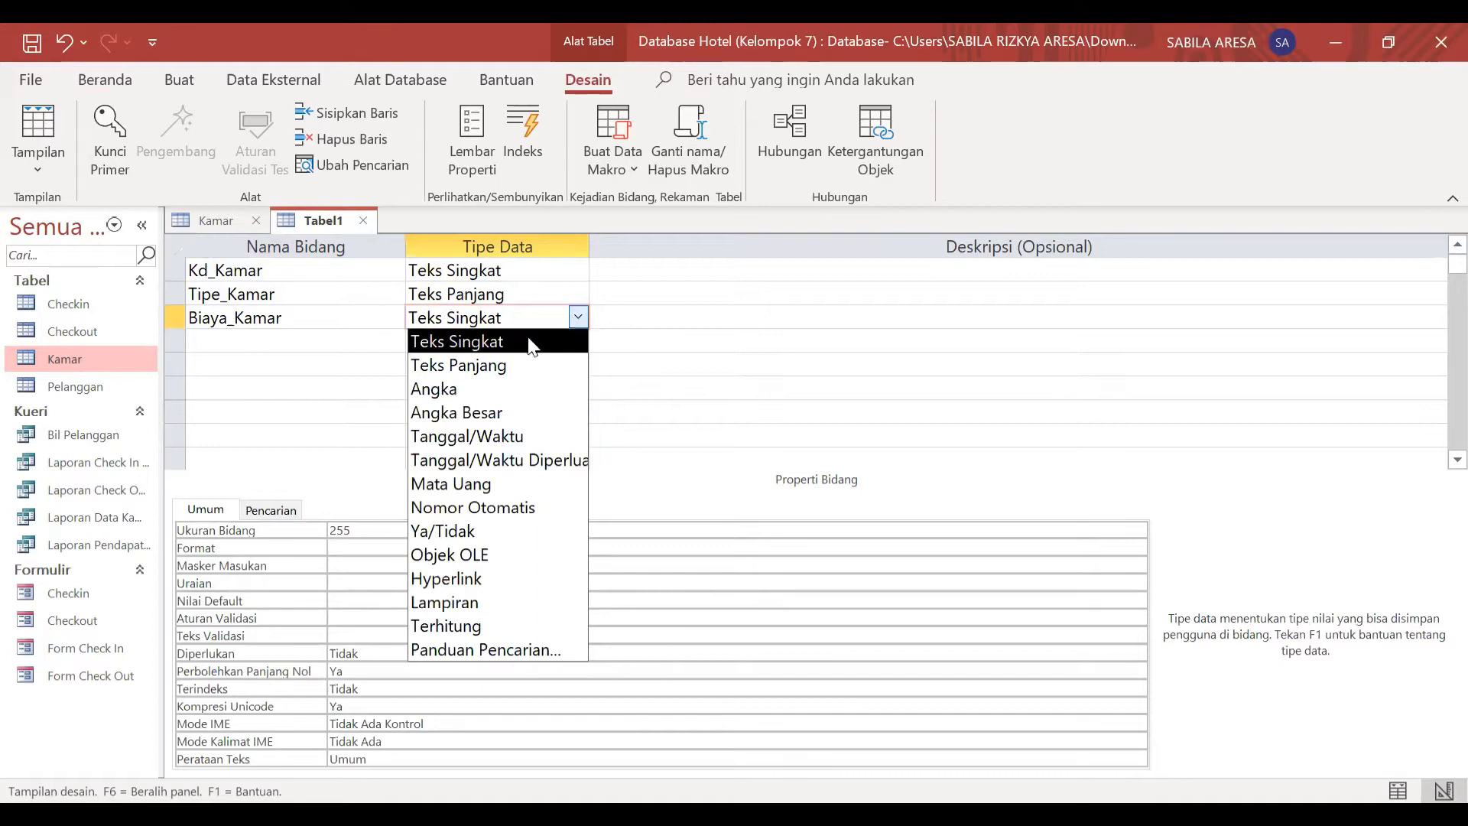
left_click(469, 392)
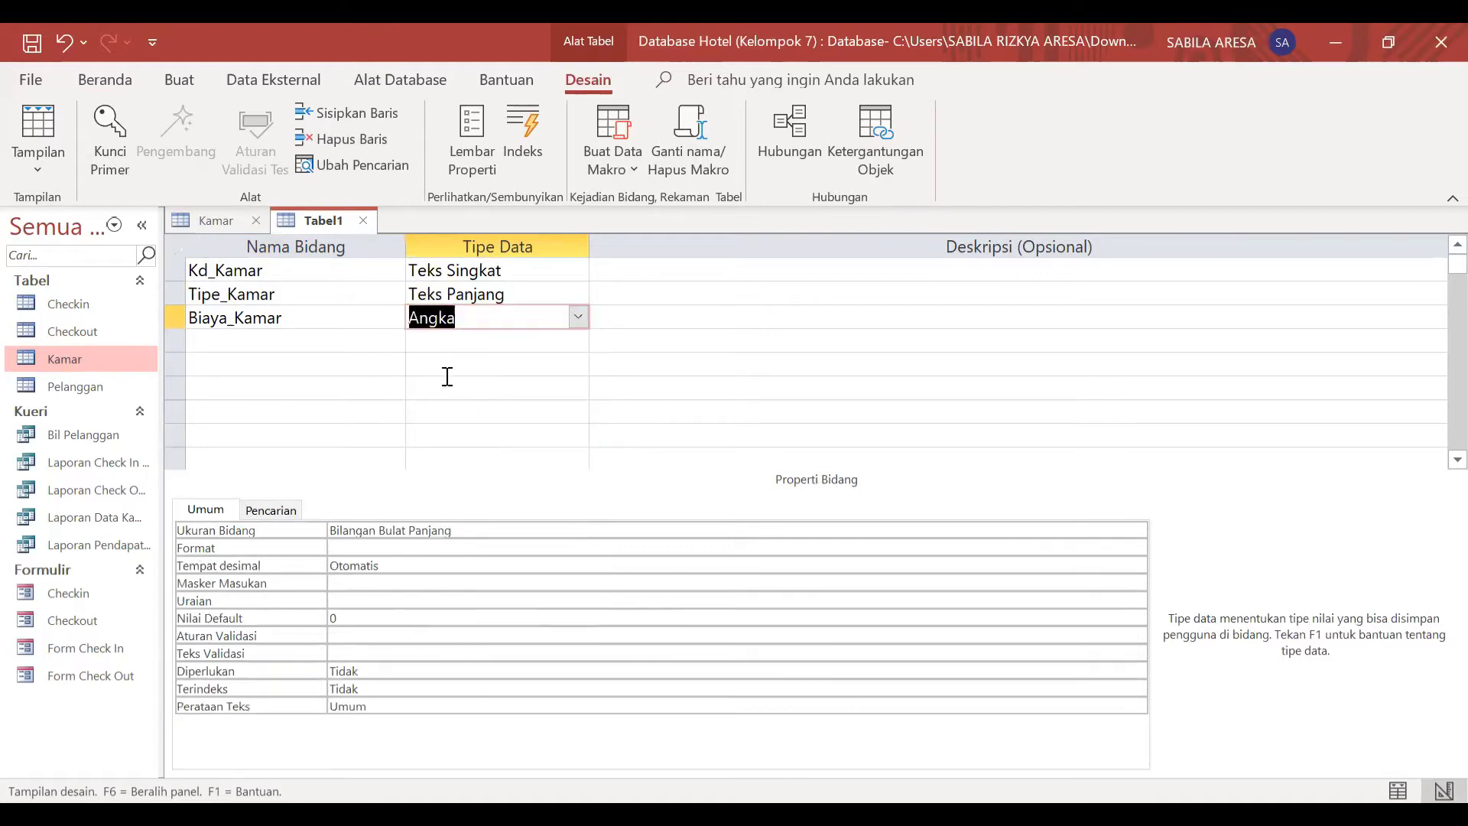
Step: Save the new table as Kamar2 and agree to have a primary key created for it
right_click(315, 220)
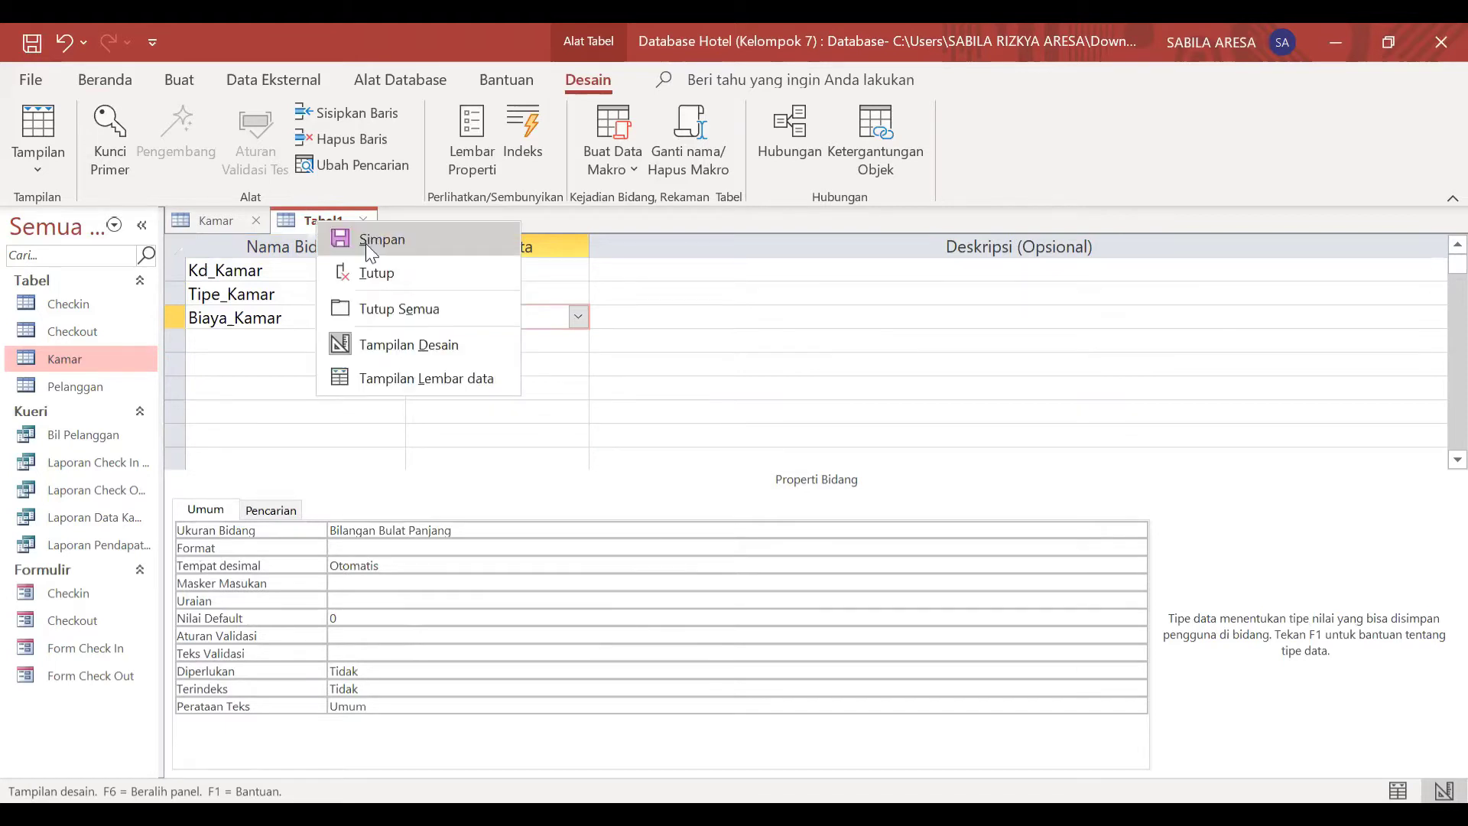
left_click(365, 241)
left_click(663, 308)
key("BackSpace")
key("BackSpace")
key("BackSpace")
key("BackSpace")
key("BackSpace")
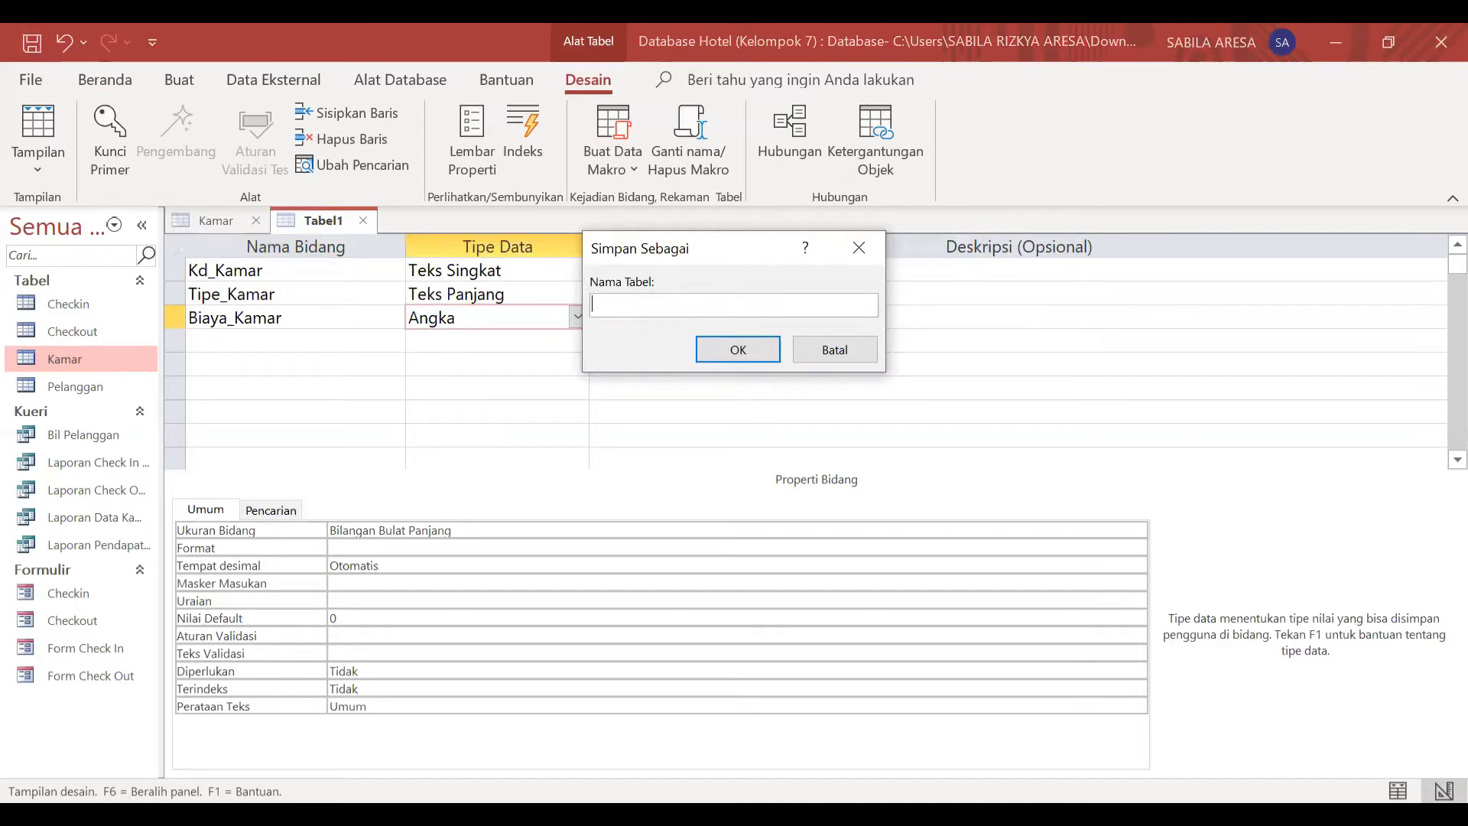
key("Caps_Lock")
key("Caps_Lock")
key("Caps_Lock")
type("K")
key("Caps_Lock")
type("amar2")
left_click(740, 348)
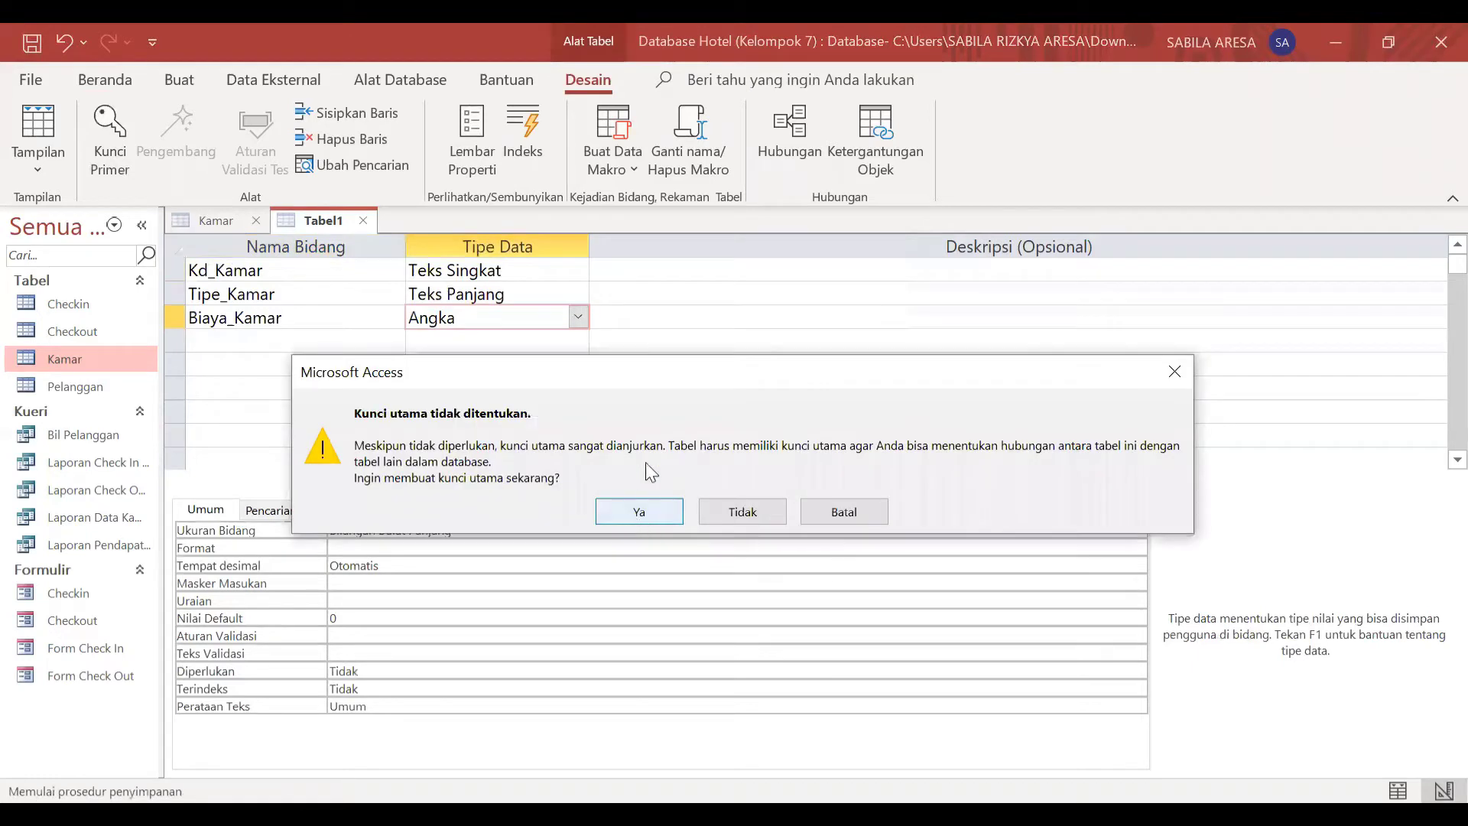
left_click(639, 513)
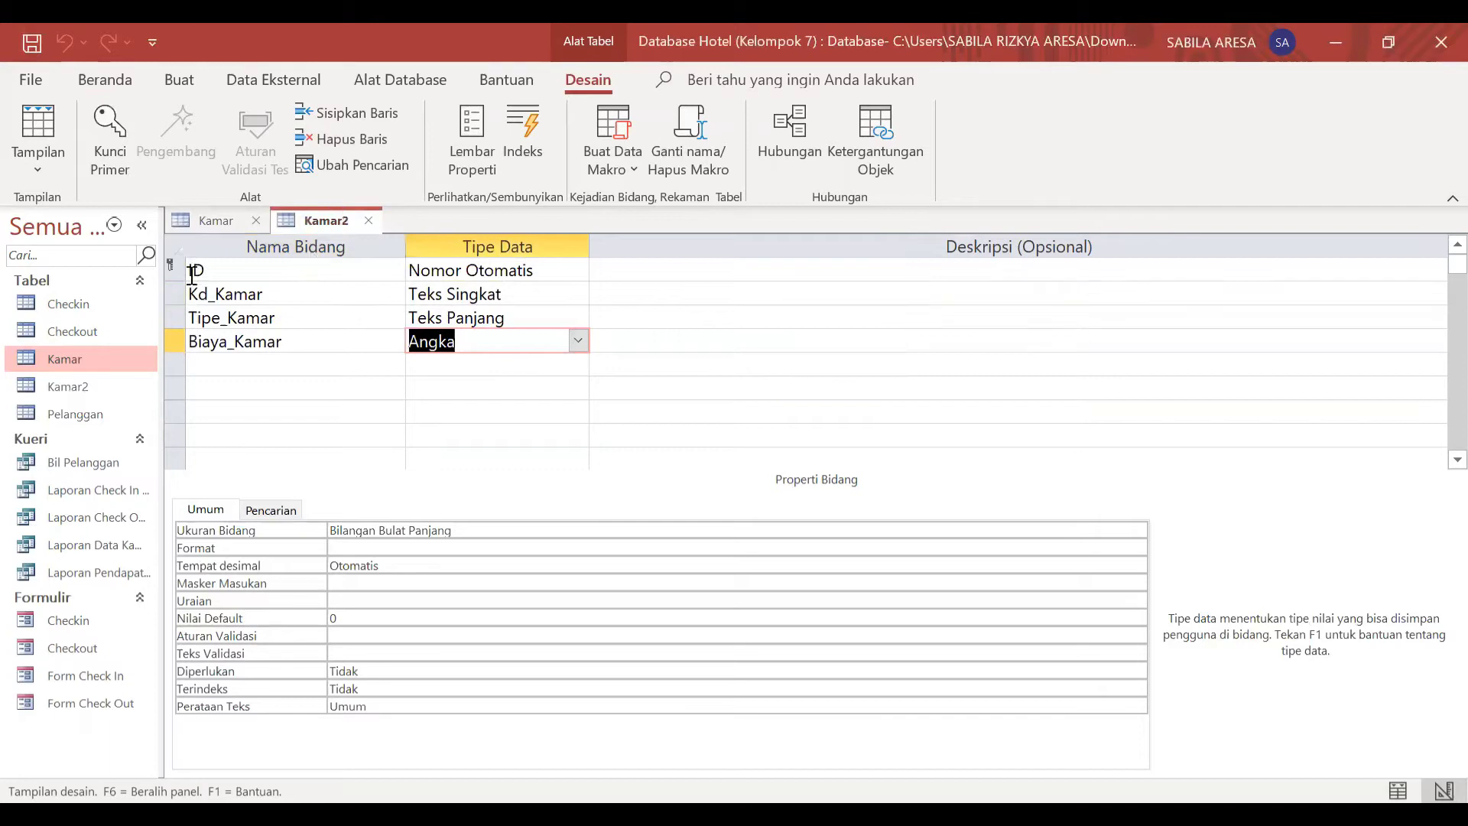
Step: Remove the automatically added ID field, together with its primary key, from the Kamar2 design
left_click(191, 271)
left_click(177, 270)
right_click(183, 270)
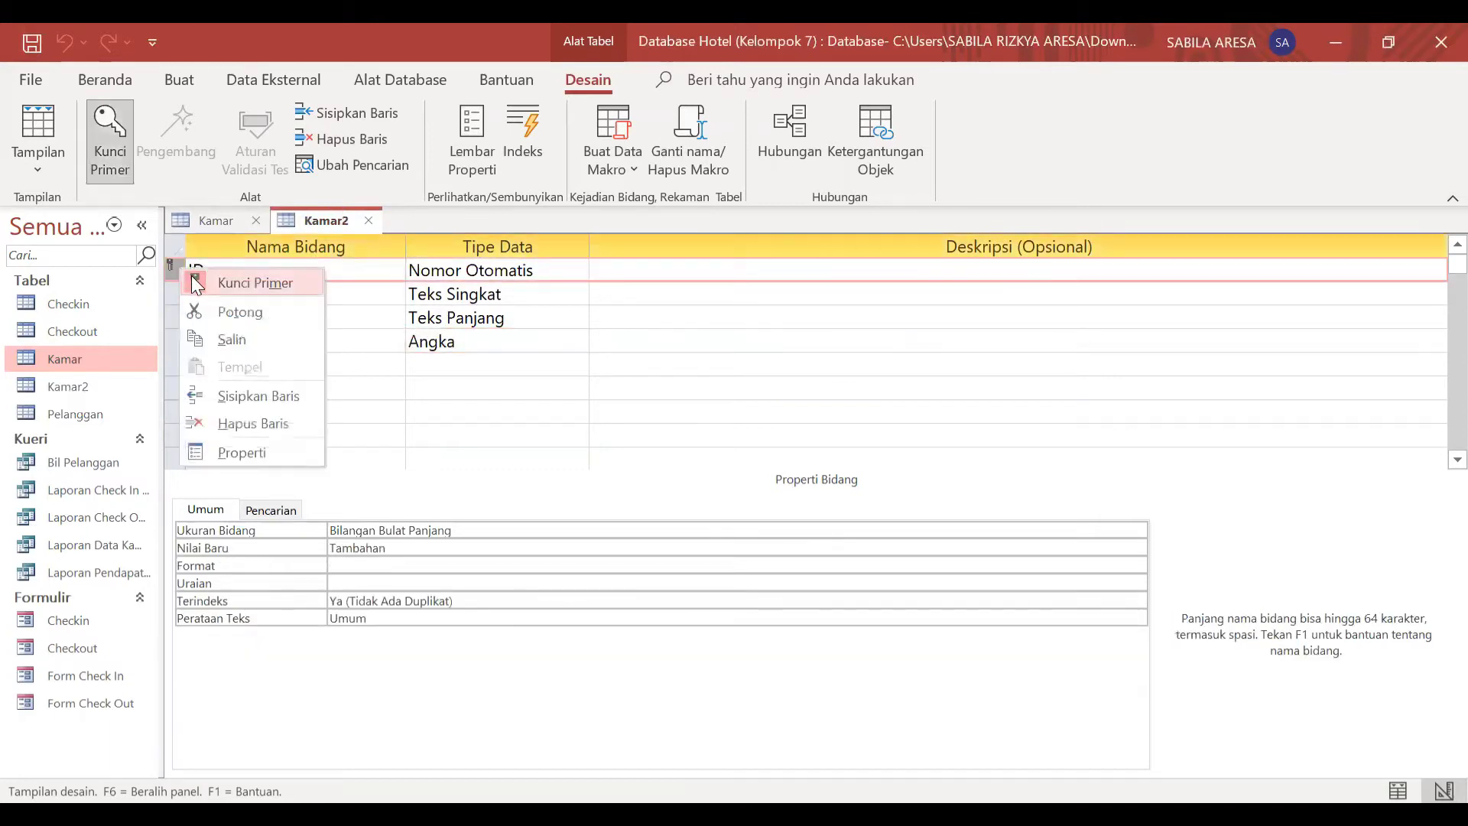
left_click(222, 312)
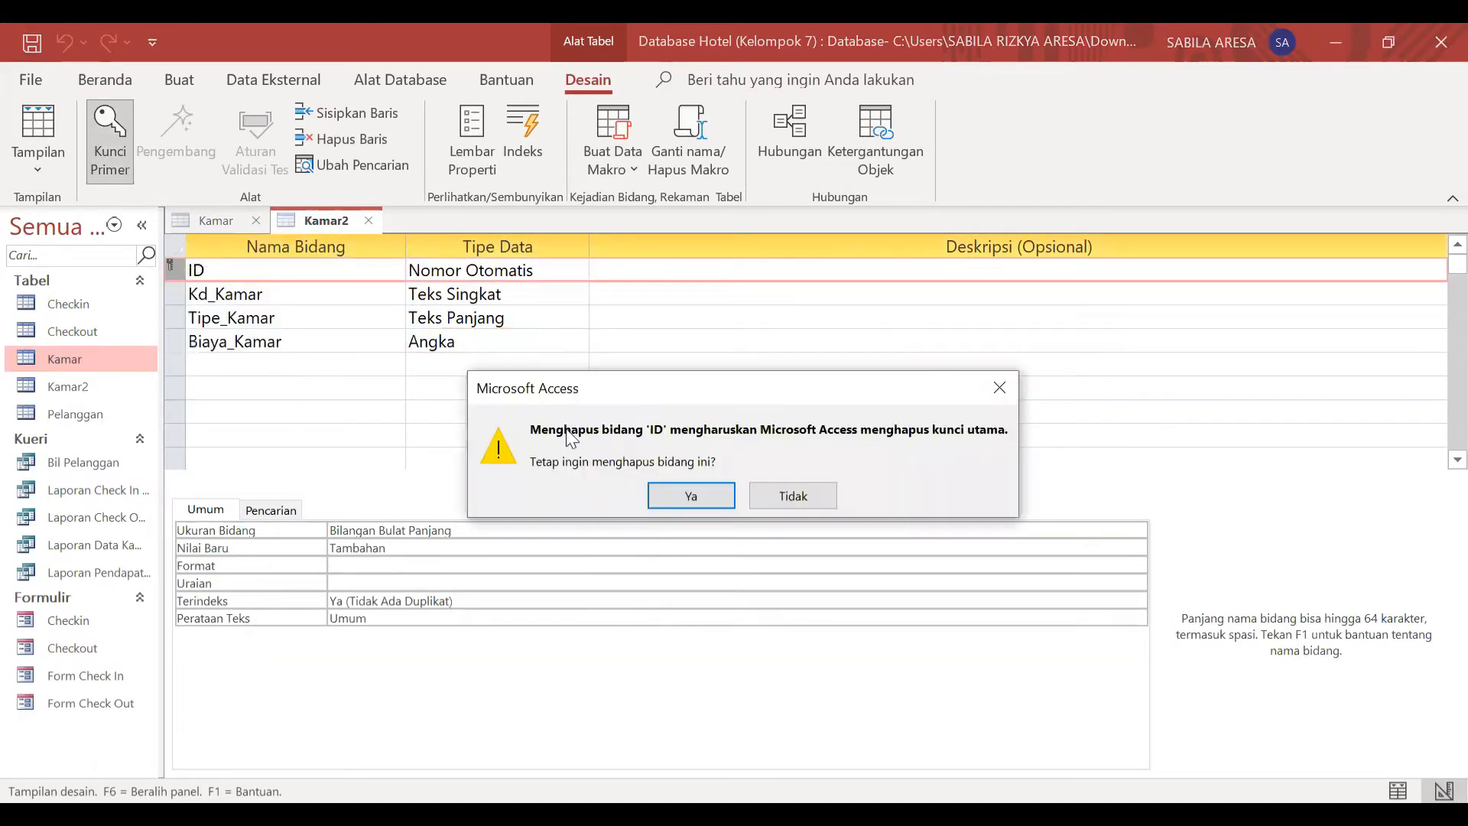
left_click(692, 496)
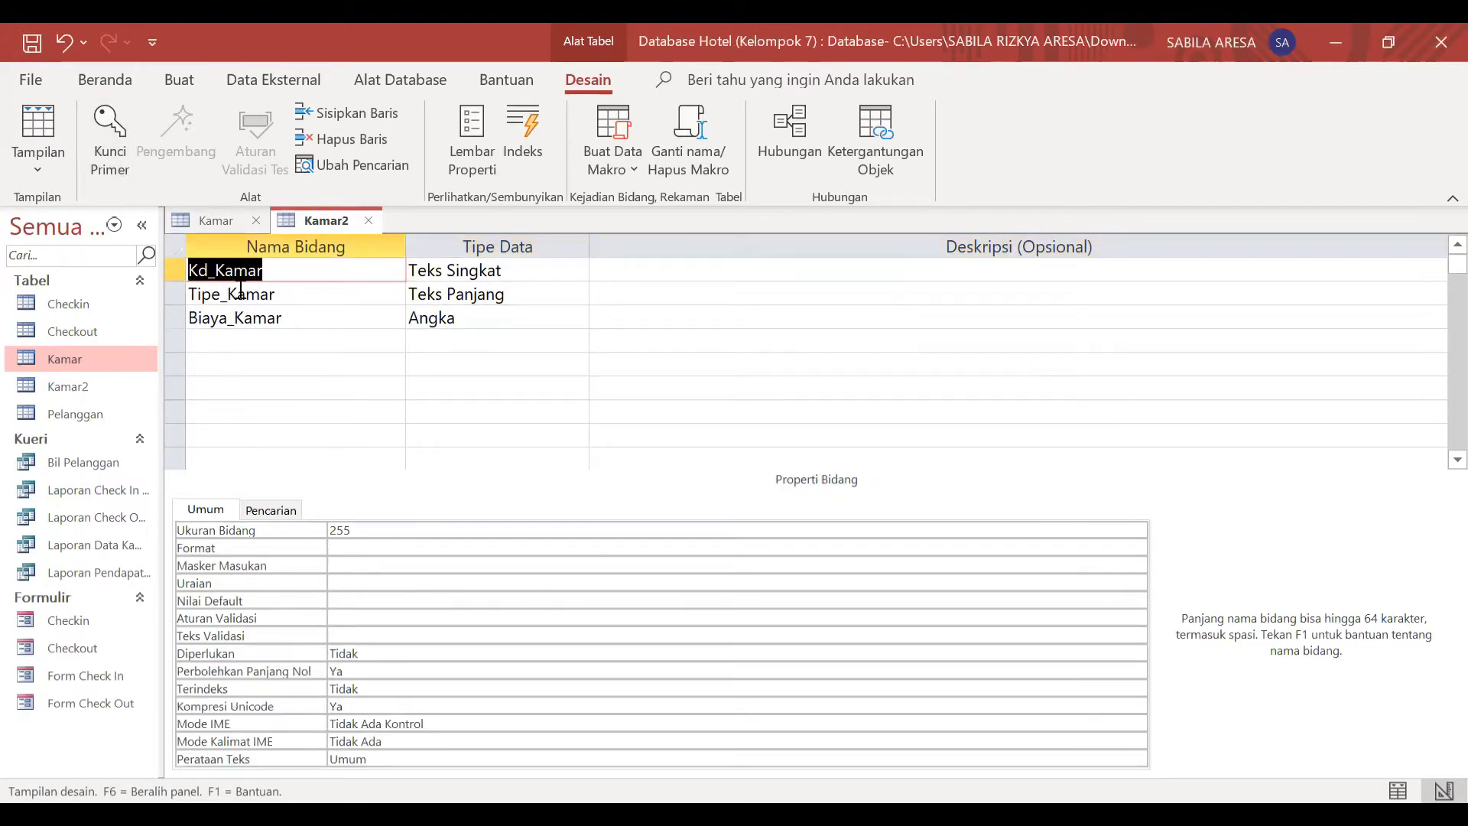
Step: Make Kd_Kamar the primary key of Kamar2 and save the table design
right_click(174, 276)
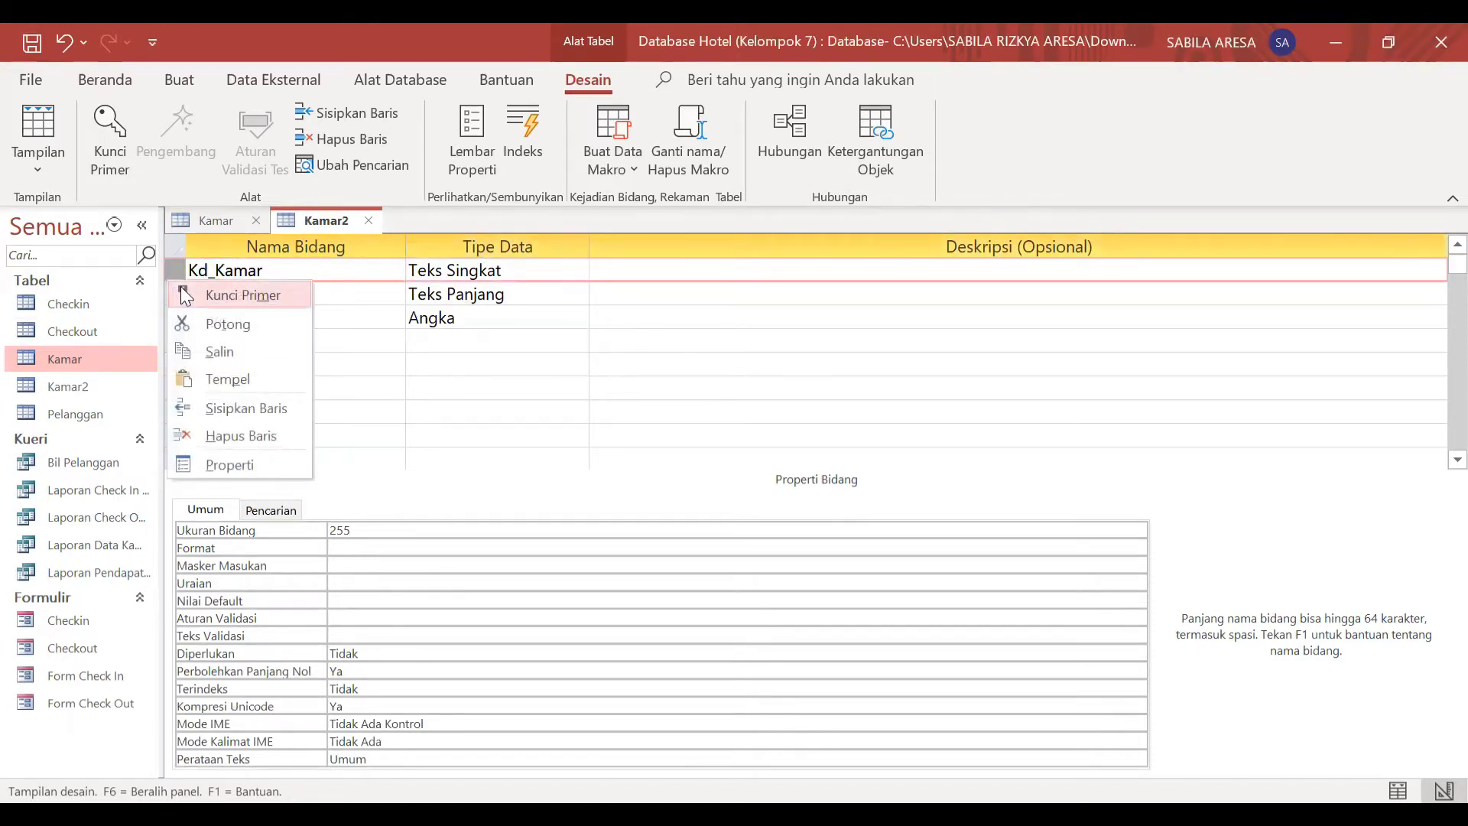
left_click(185, 297)
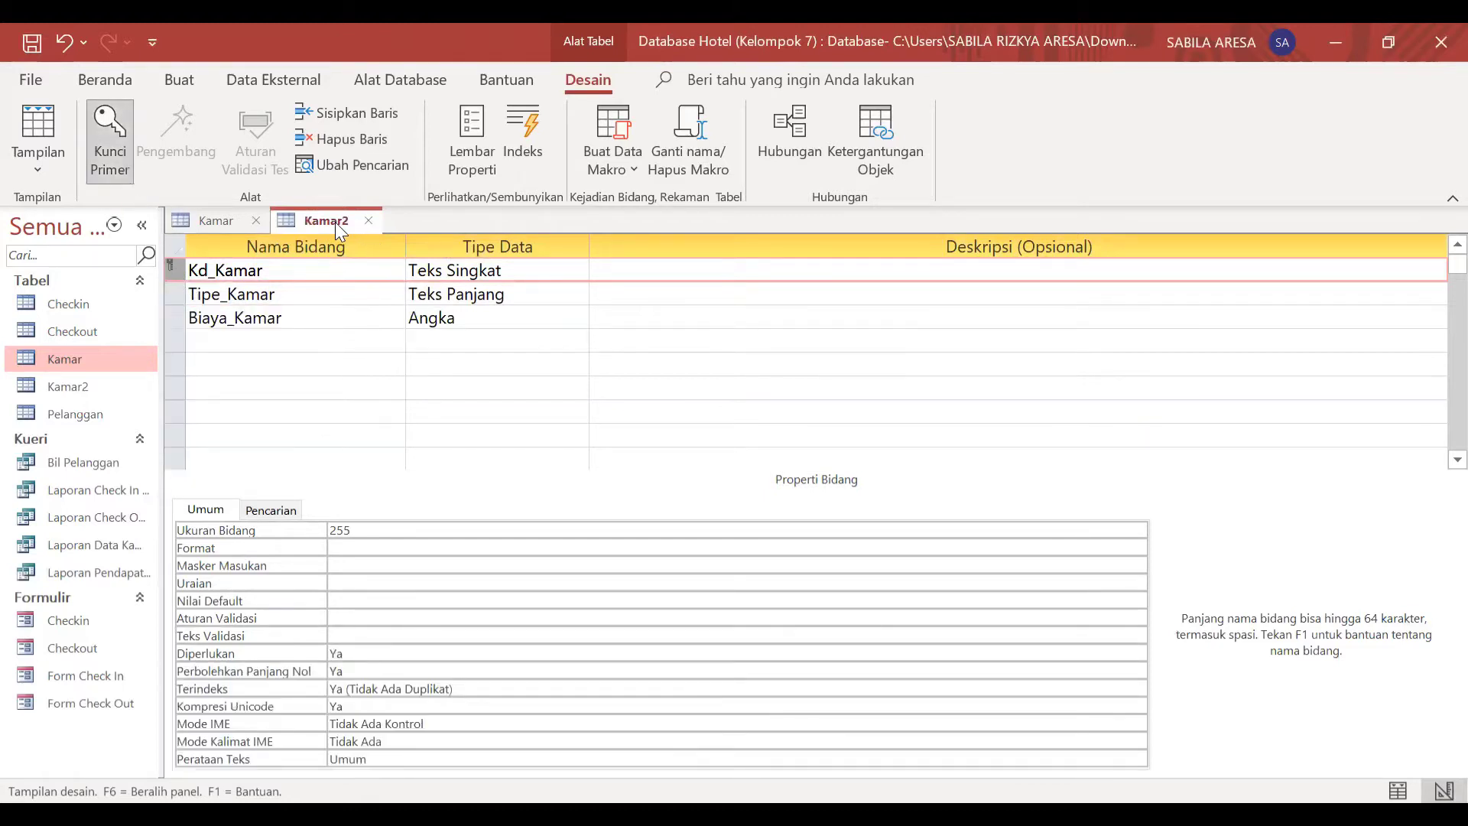
key("ctrl+s")
Step: Switch Kamar2 to datasheet view and consult the existing Kamar table for the room data to copy
right_click(310, 217)
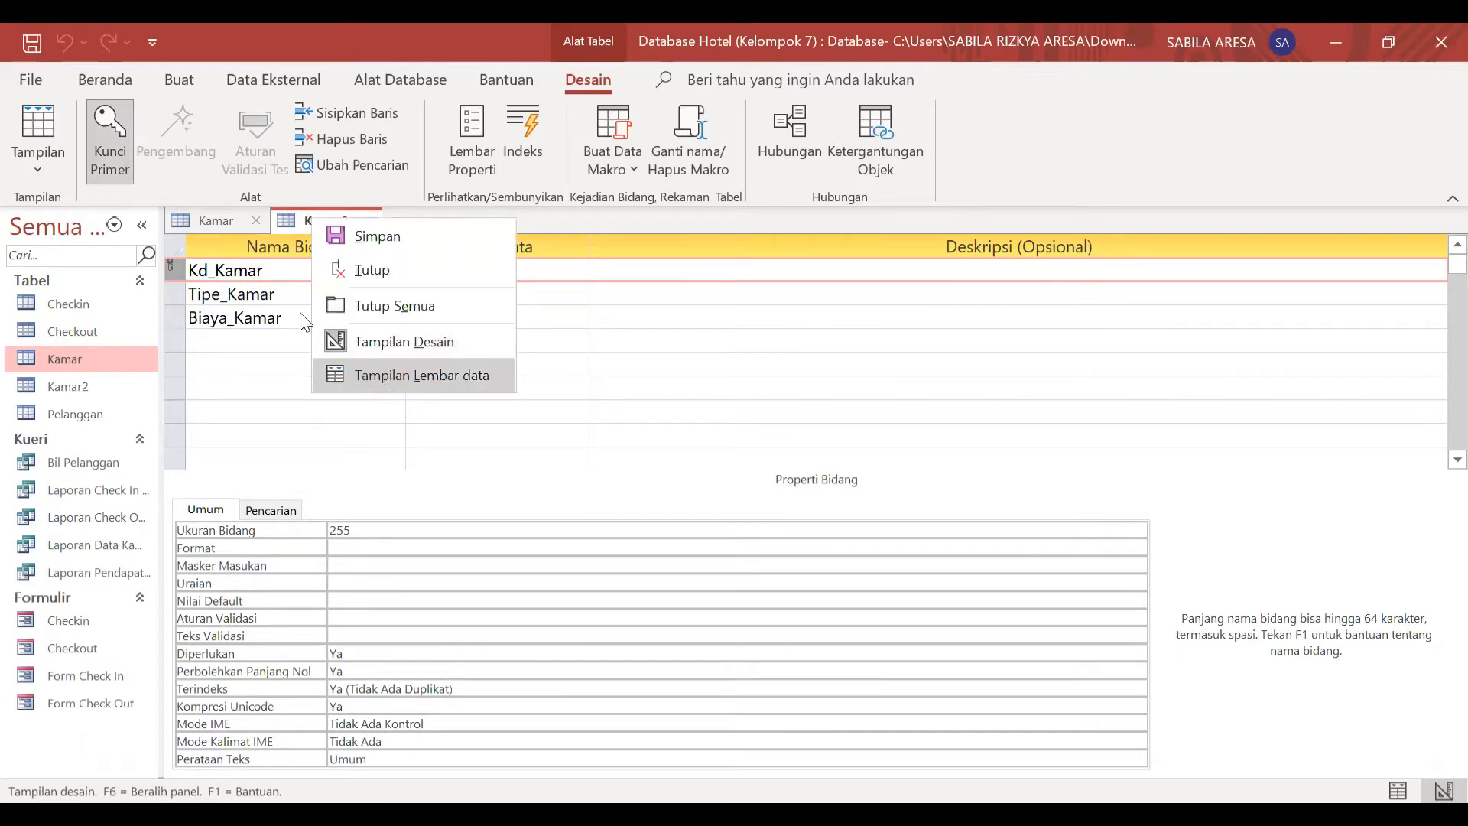
left_click(388, 379)
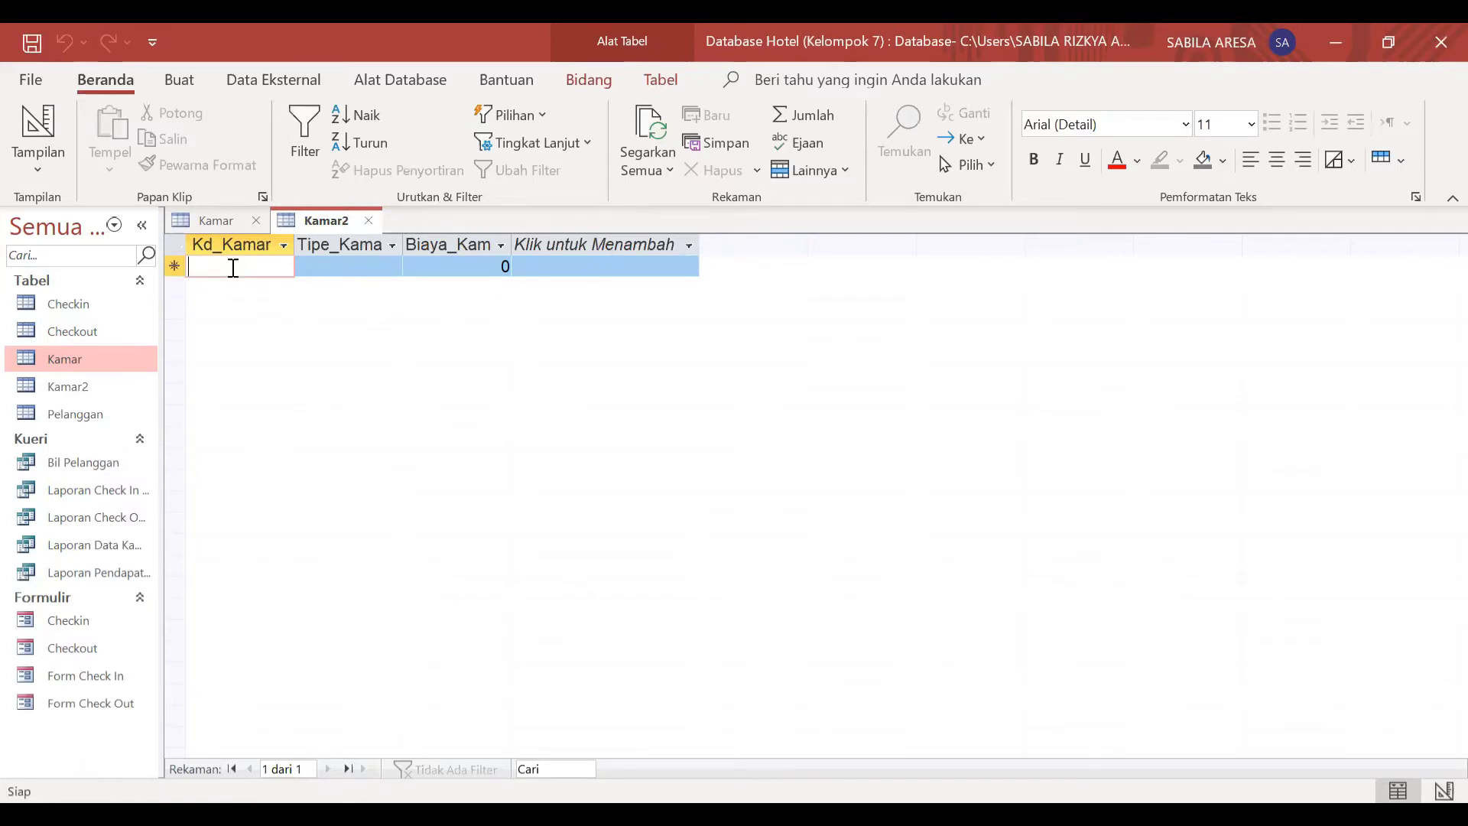
key("Caps_Lock")
left_click(214, 220)
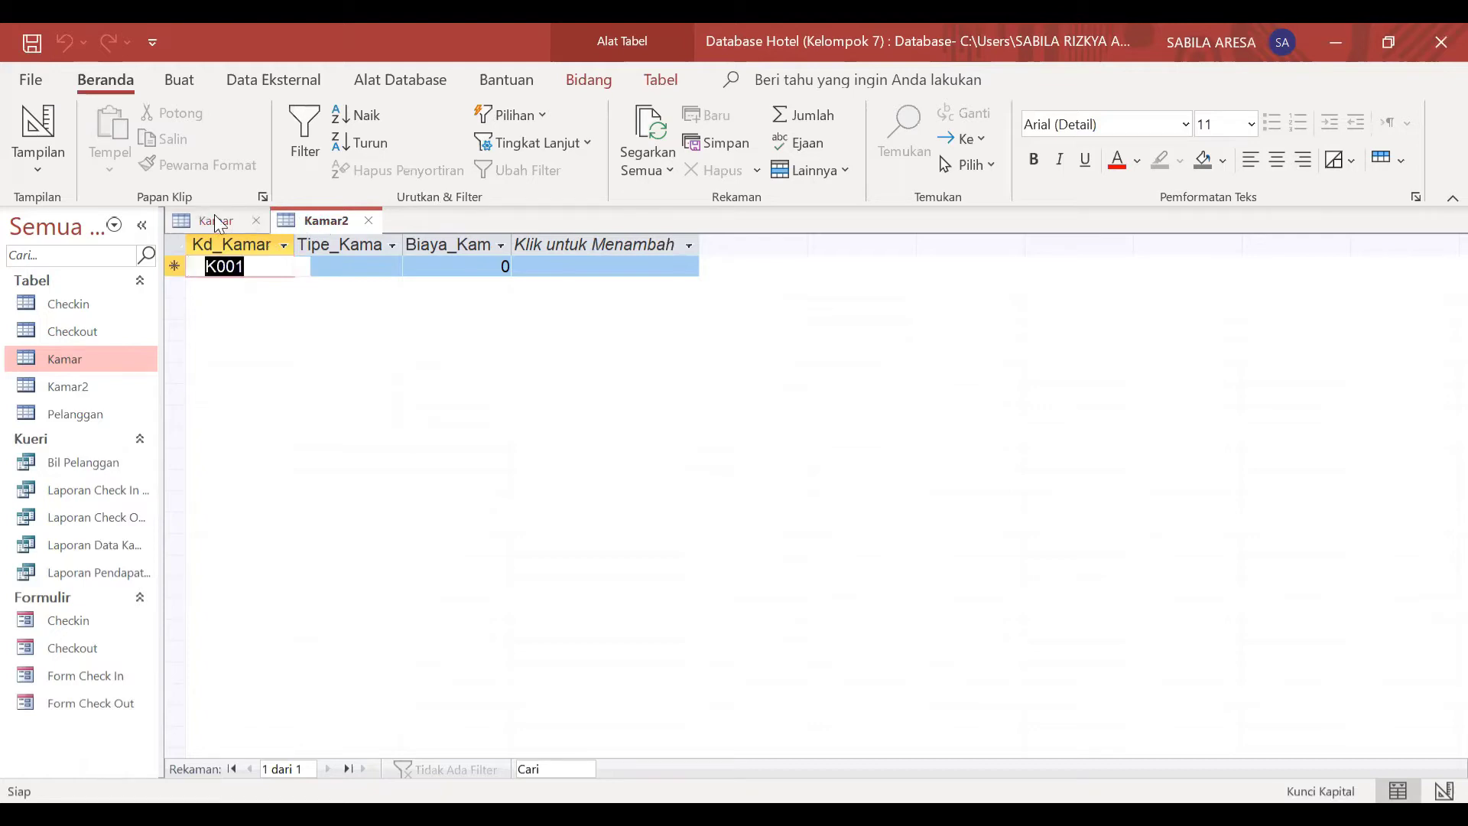
left_click(291, 222)
Step: Enter the room codes K001, K002, K003 and K004 down the Kd_Kamar column of Kamar2
type("K")
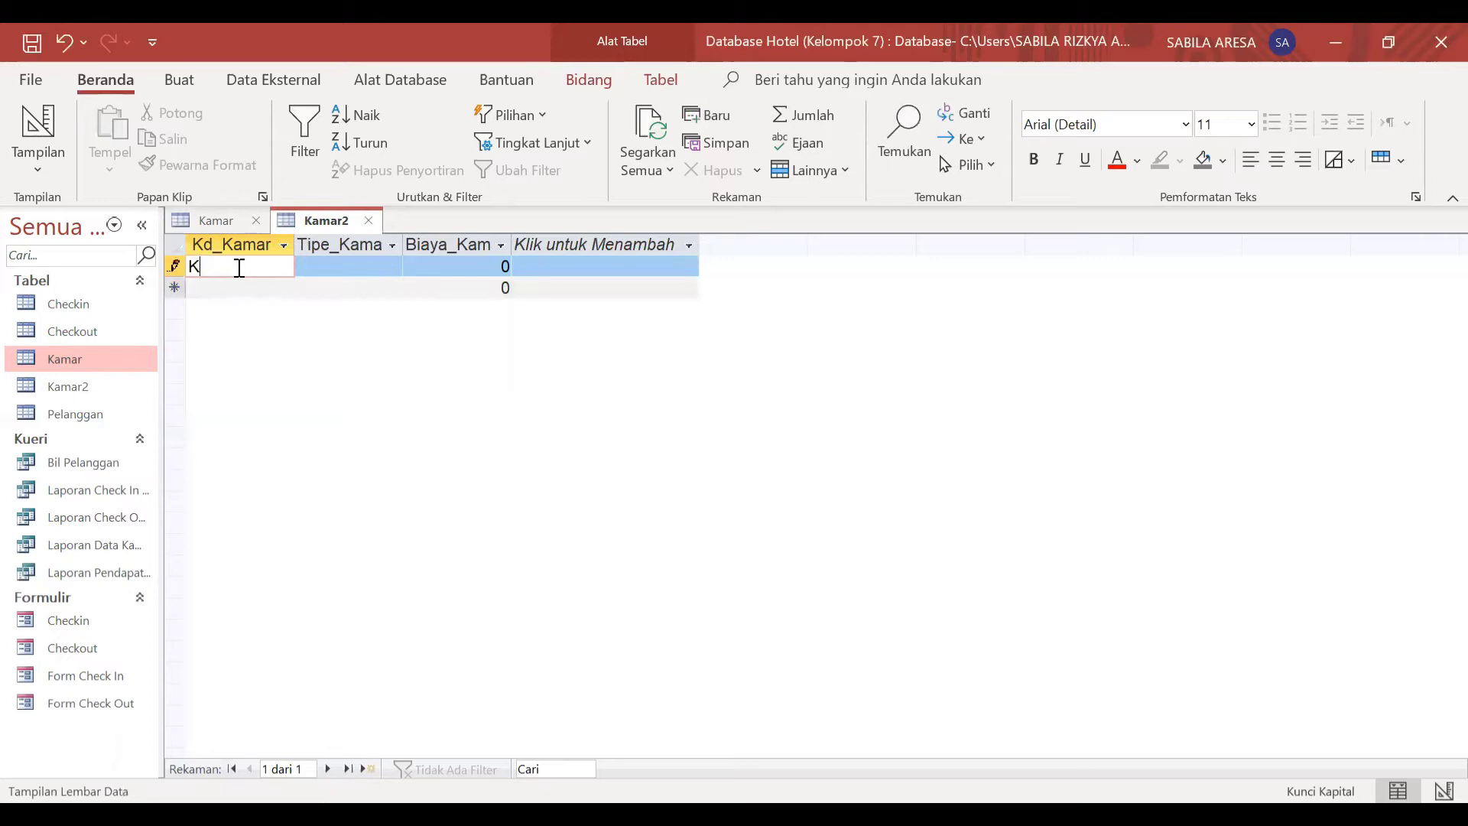
type("001")
key("Down")
type("K0")
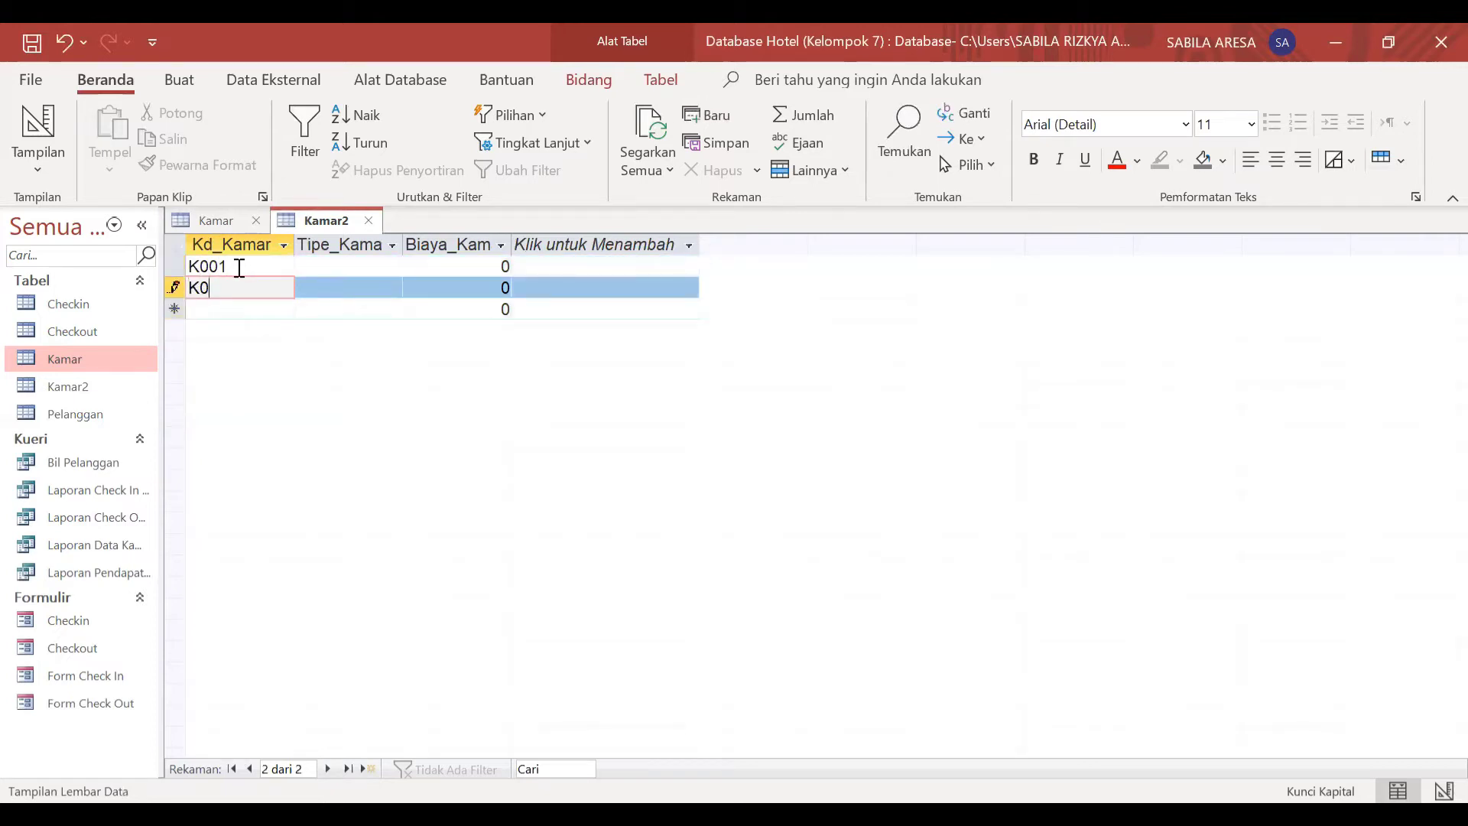
type("02")
key("Down")
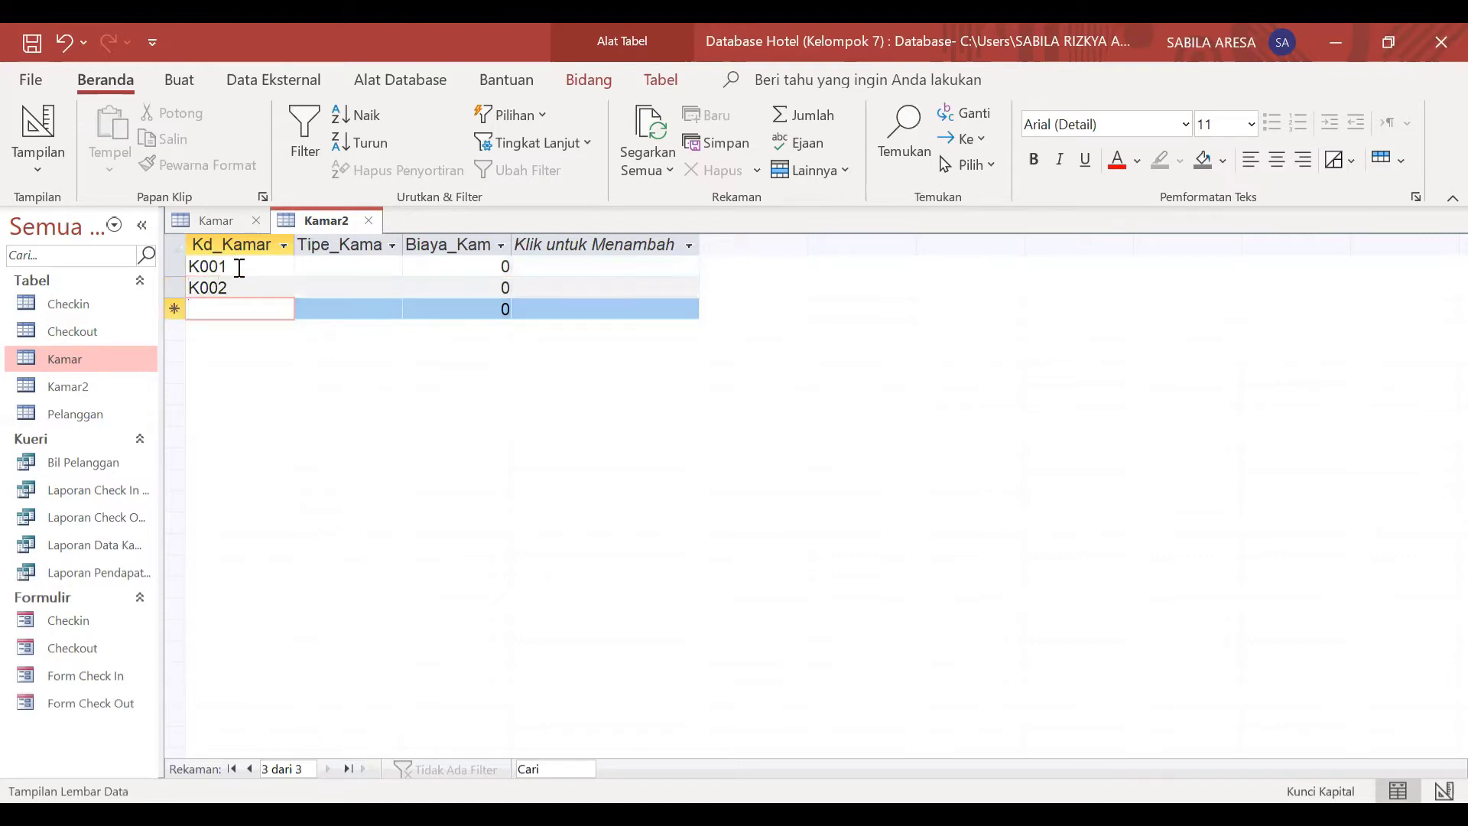
type("K003")
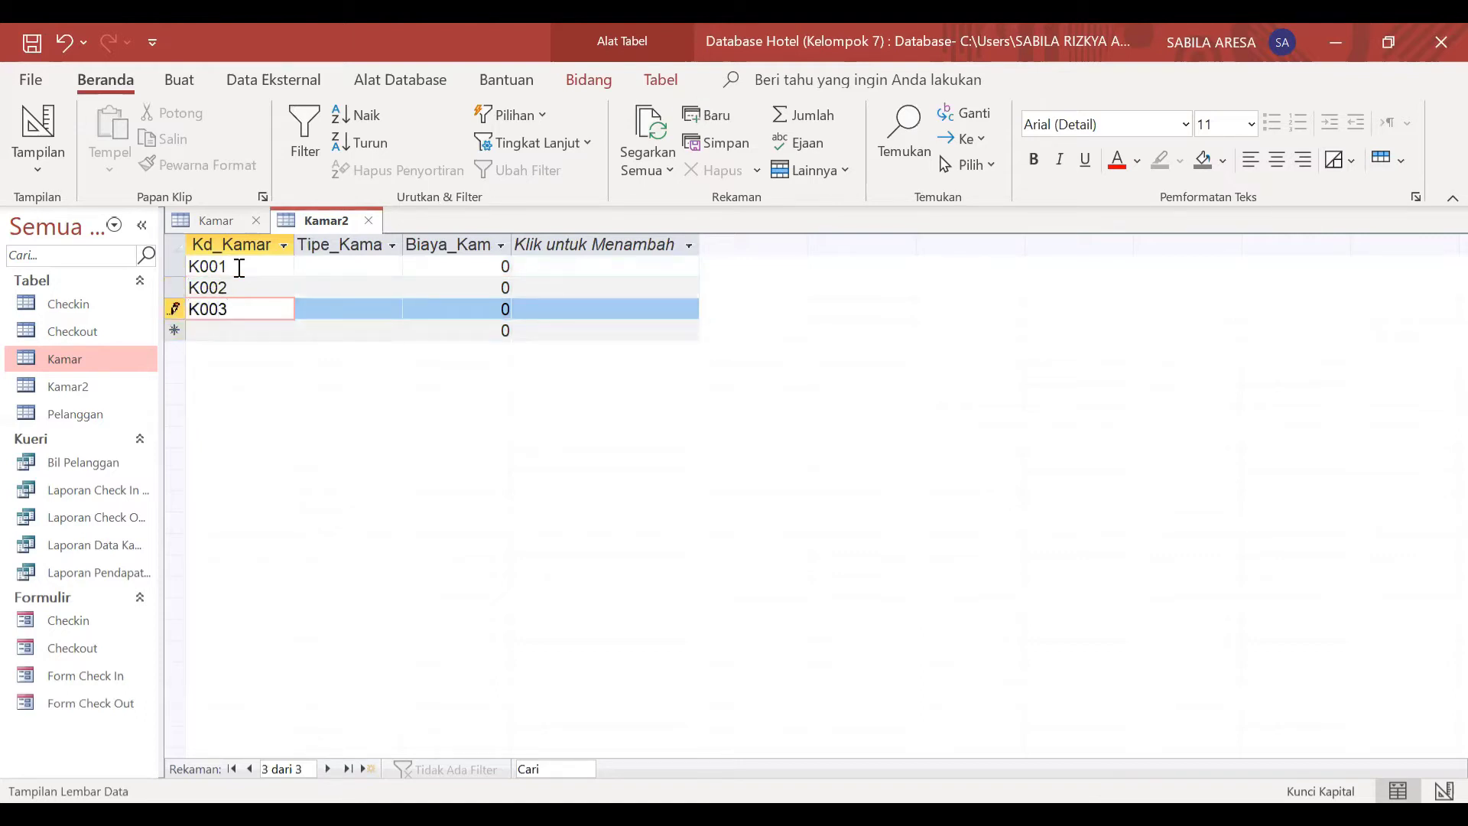
key("Down")
type("K004")
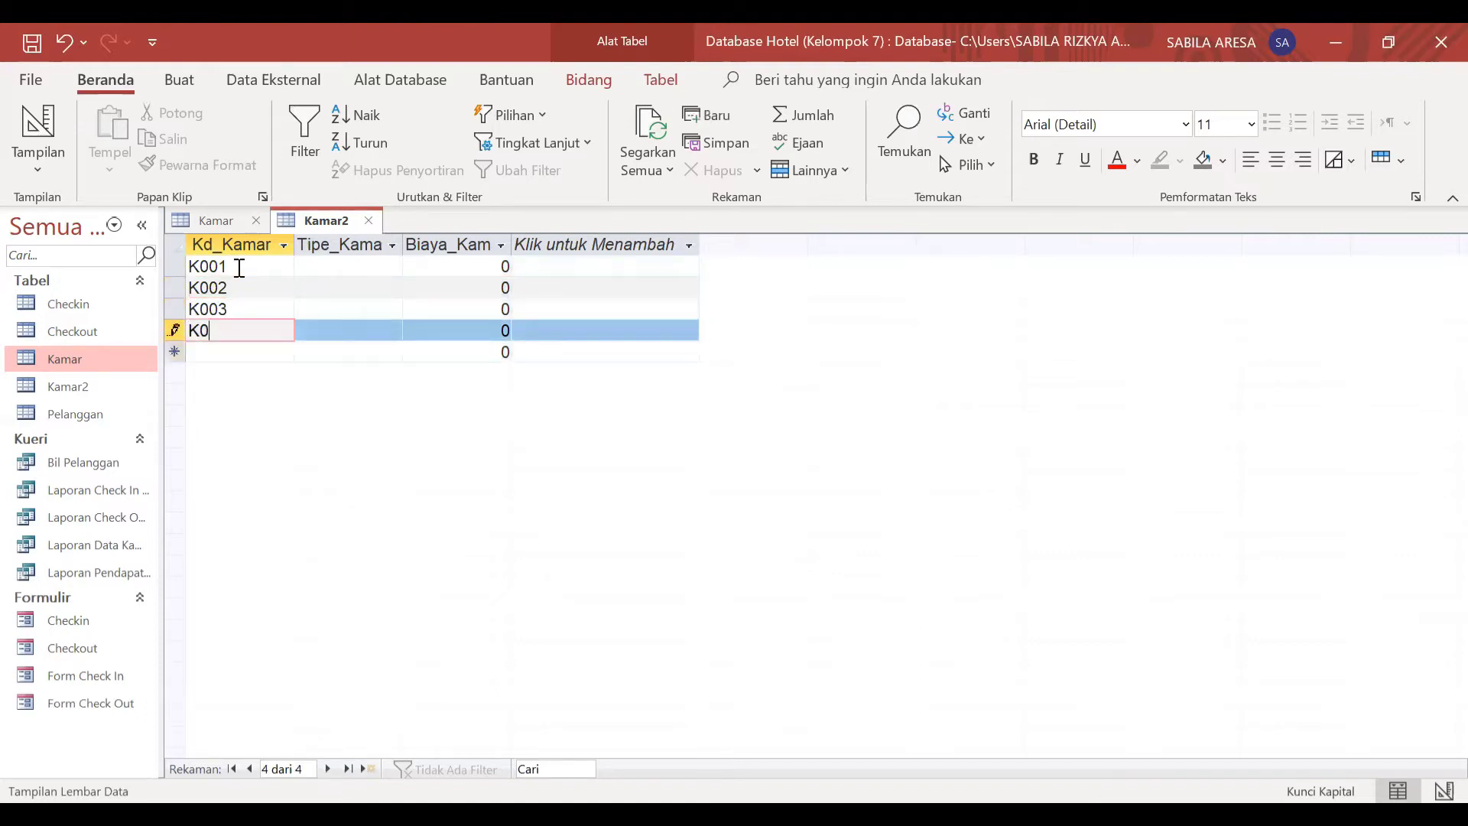
Step: Enter the room codes K005 through K010 in consecutive rows of the Kd_Kamar column of Kamar2
key("Down")
type("K005")
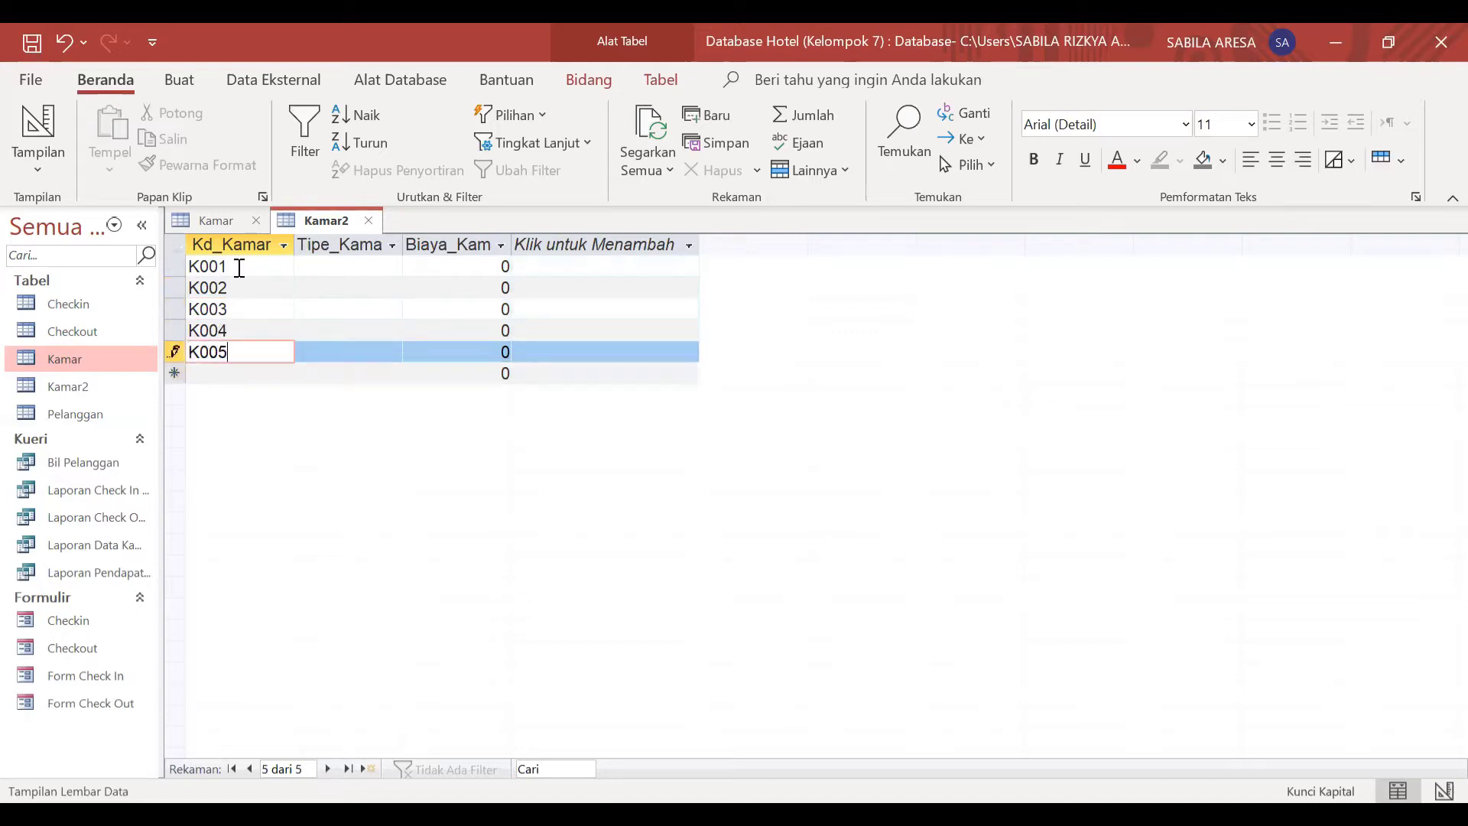
key("Down")
type("K006")
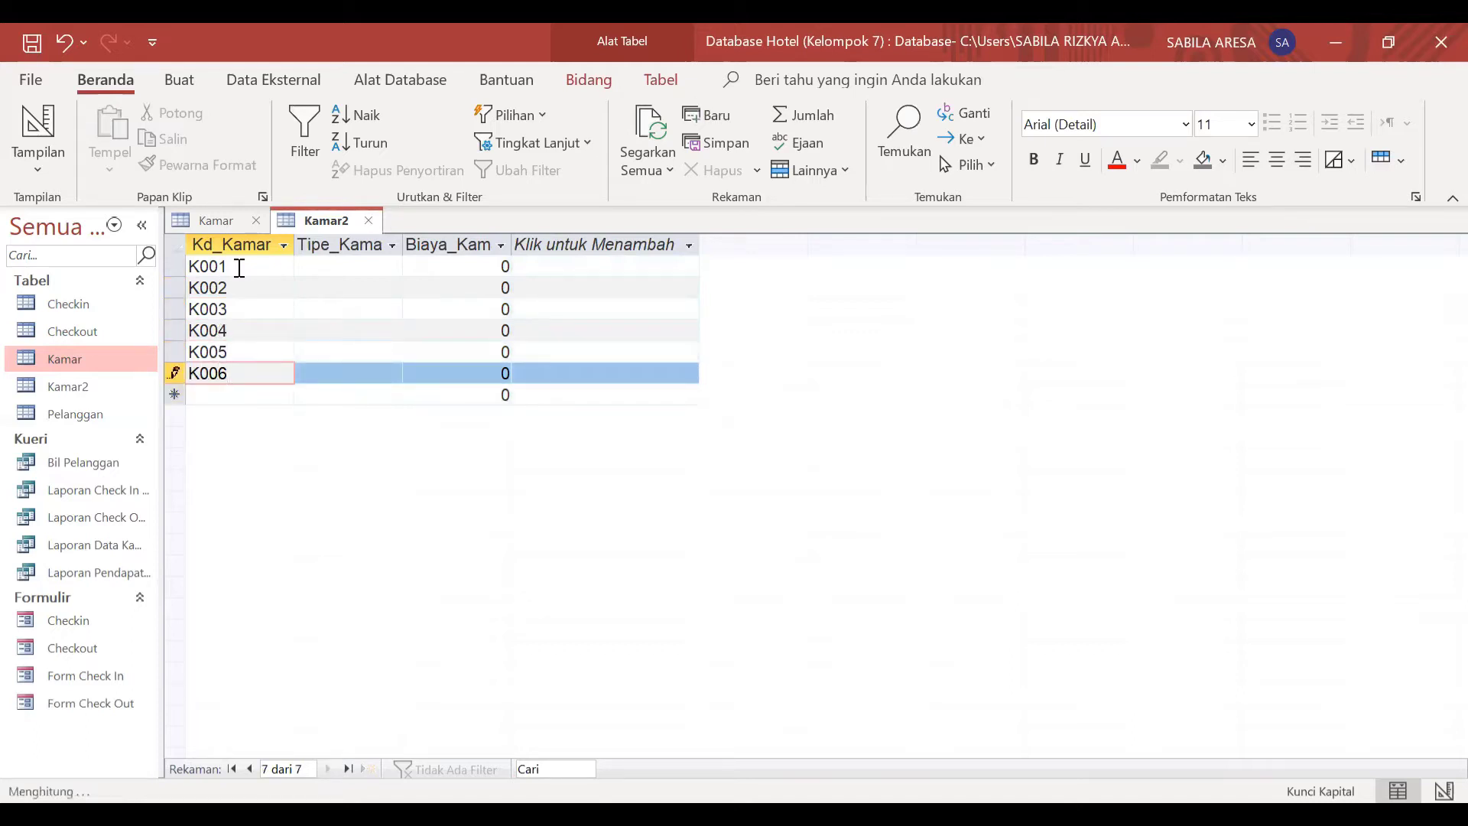
key("Down")
type("K")
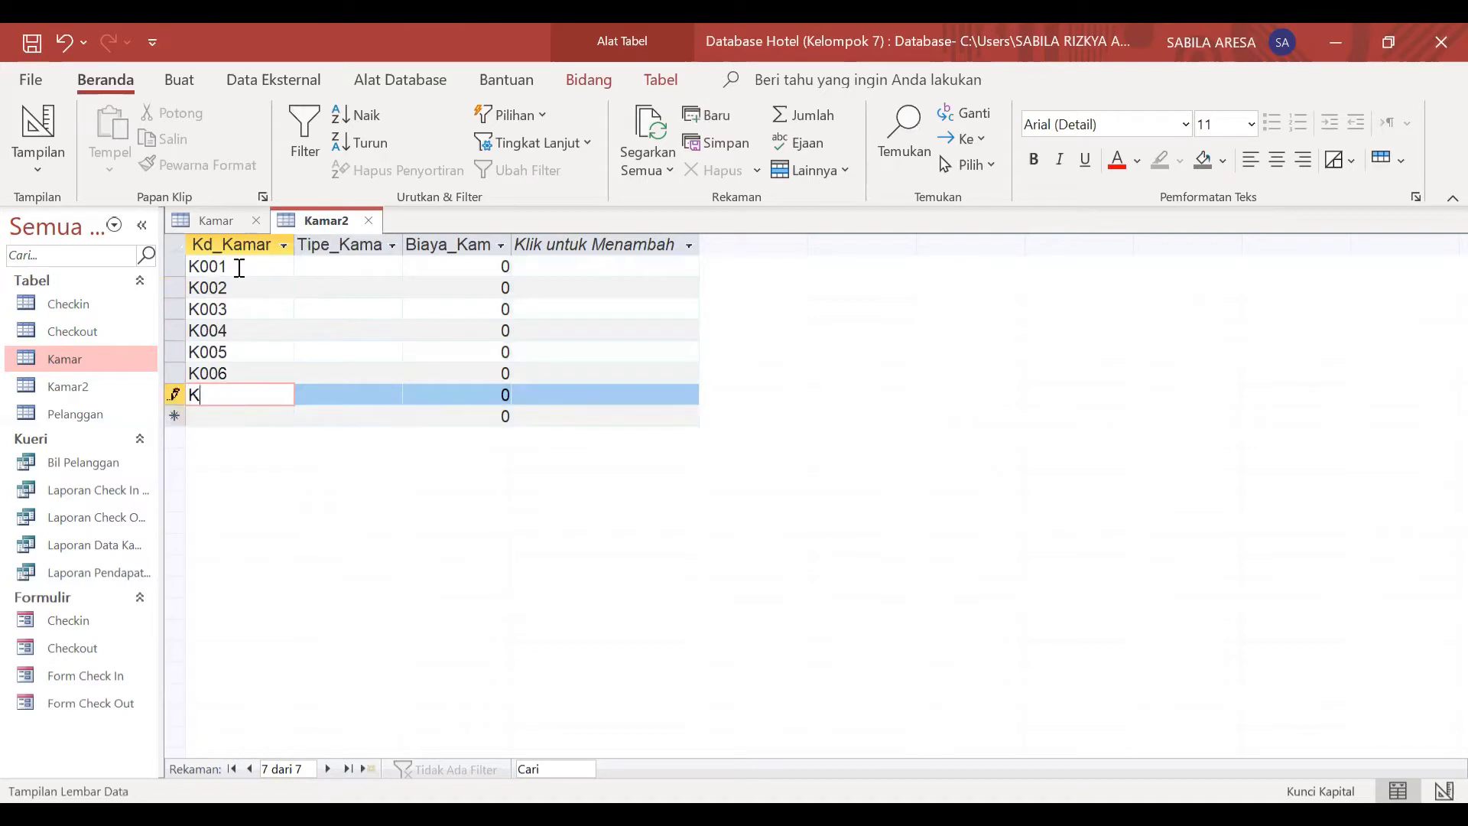
type("007")
key("Down")
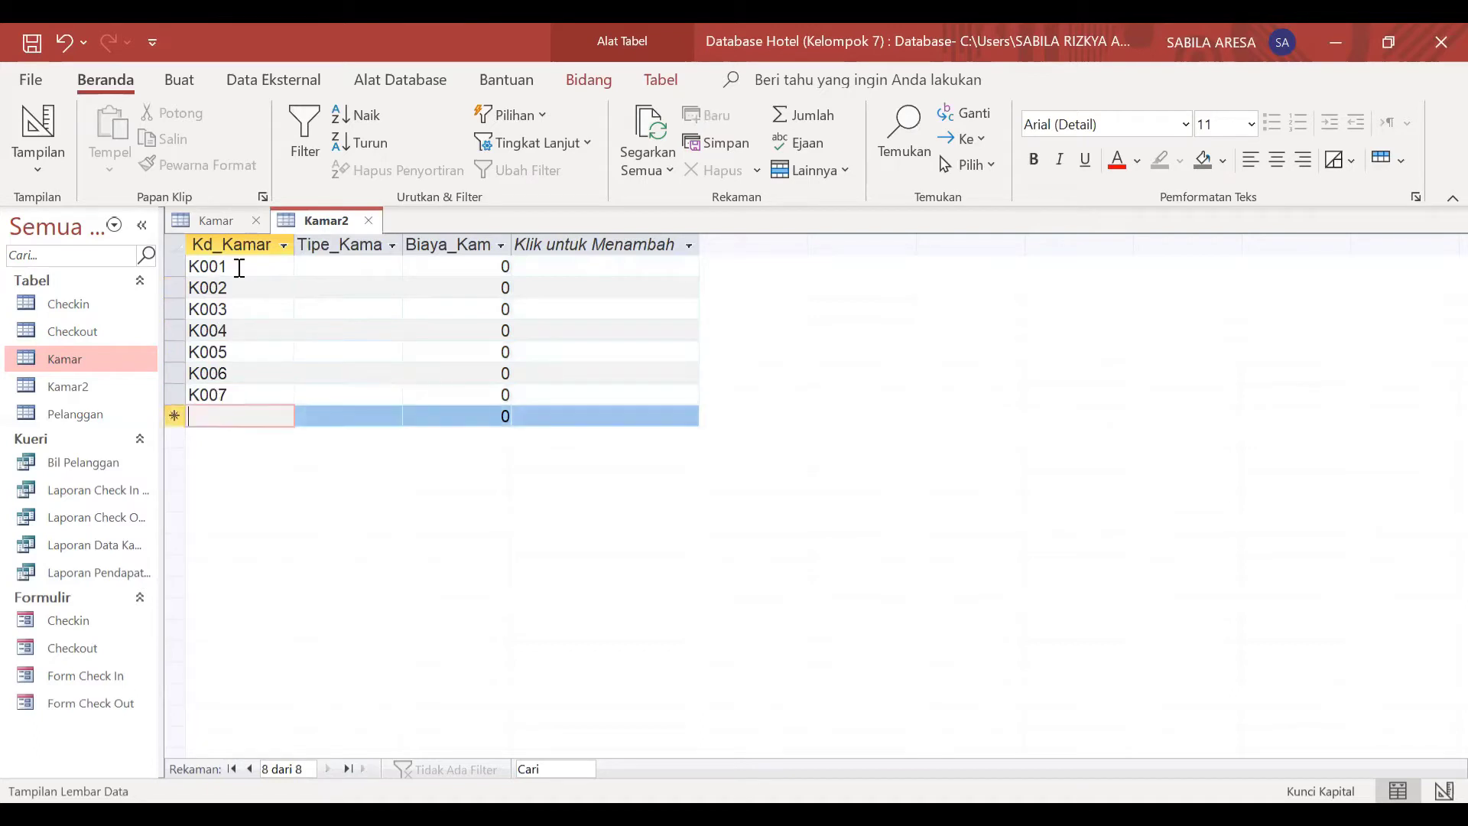
type("K008")
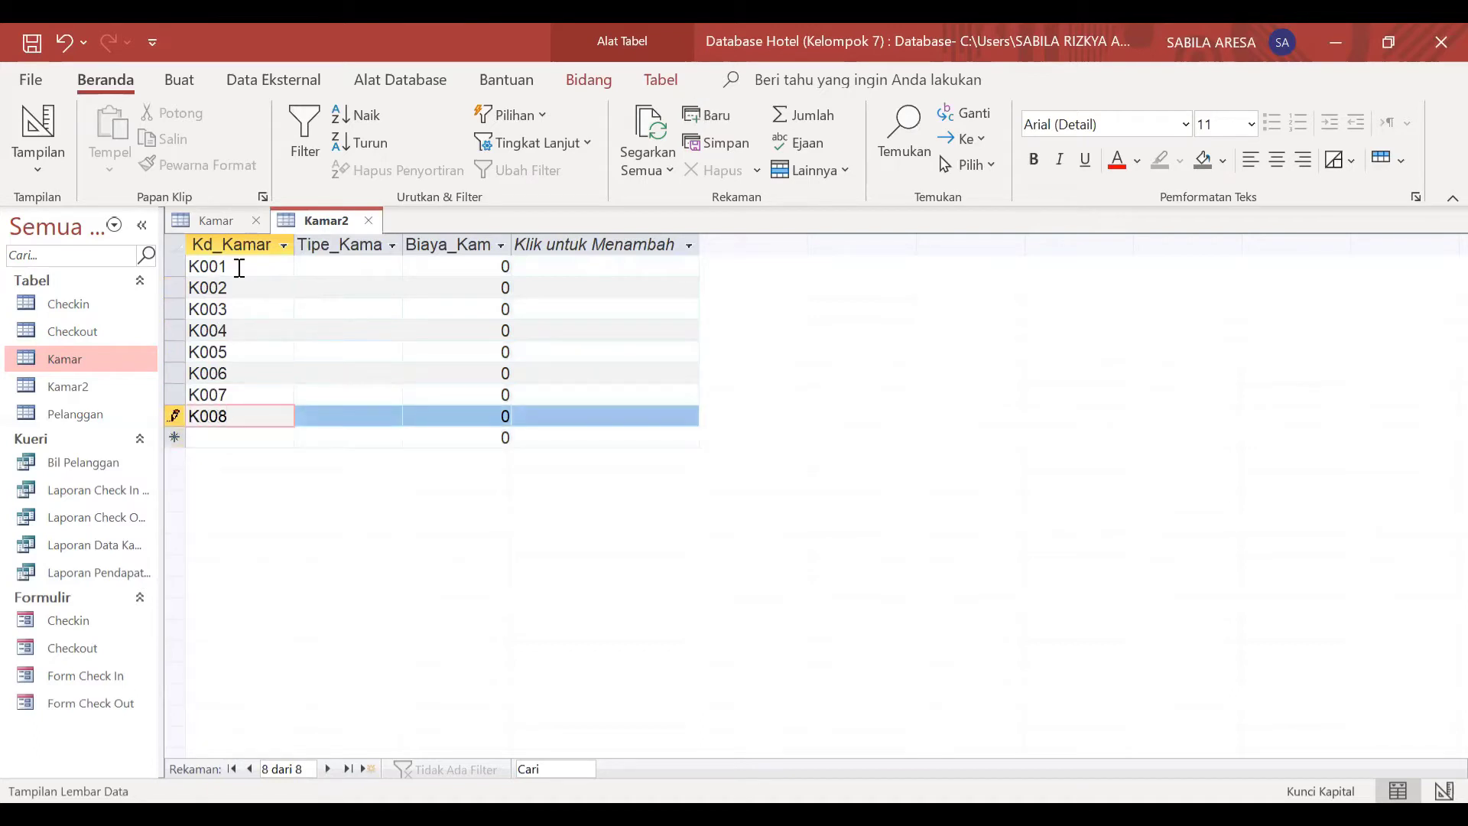
key("Down")
type("K009")
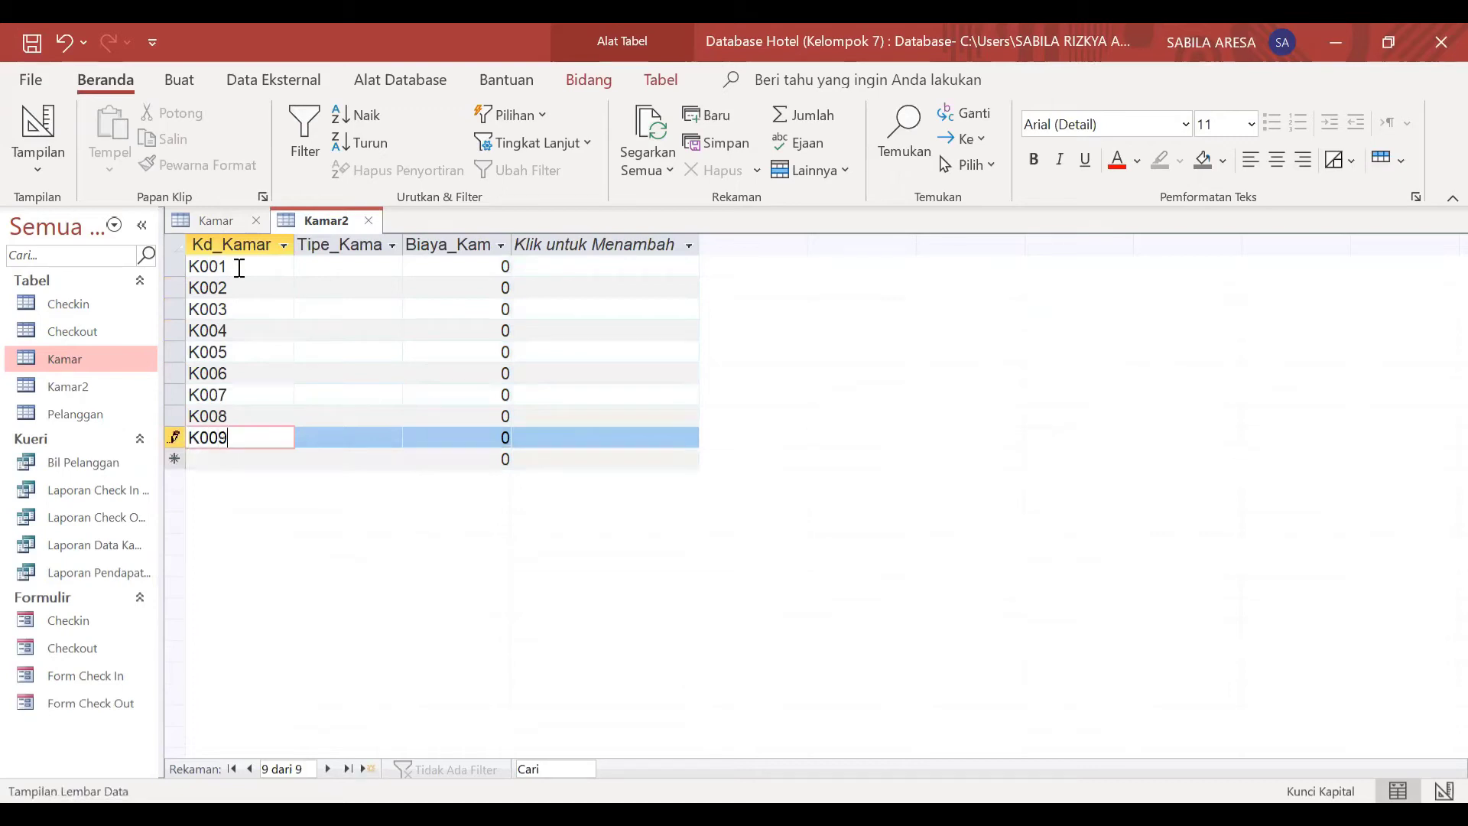
key("Down")
type("K010")
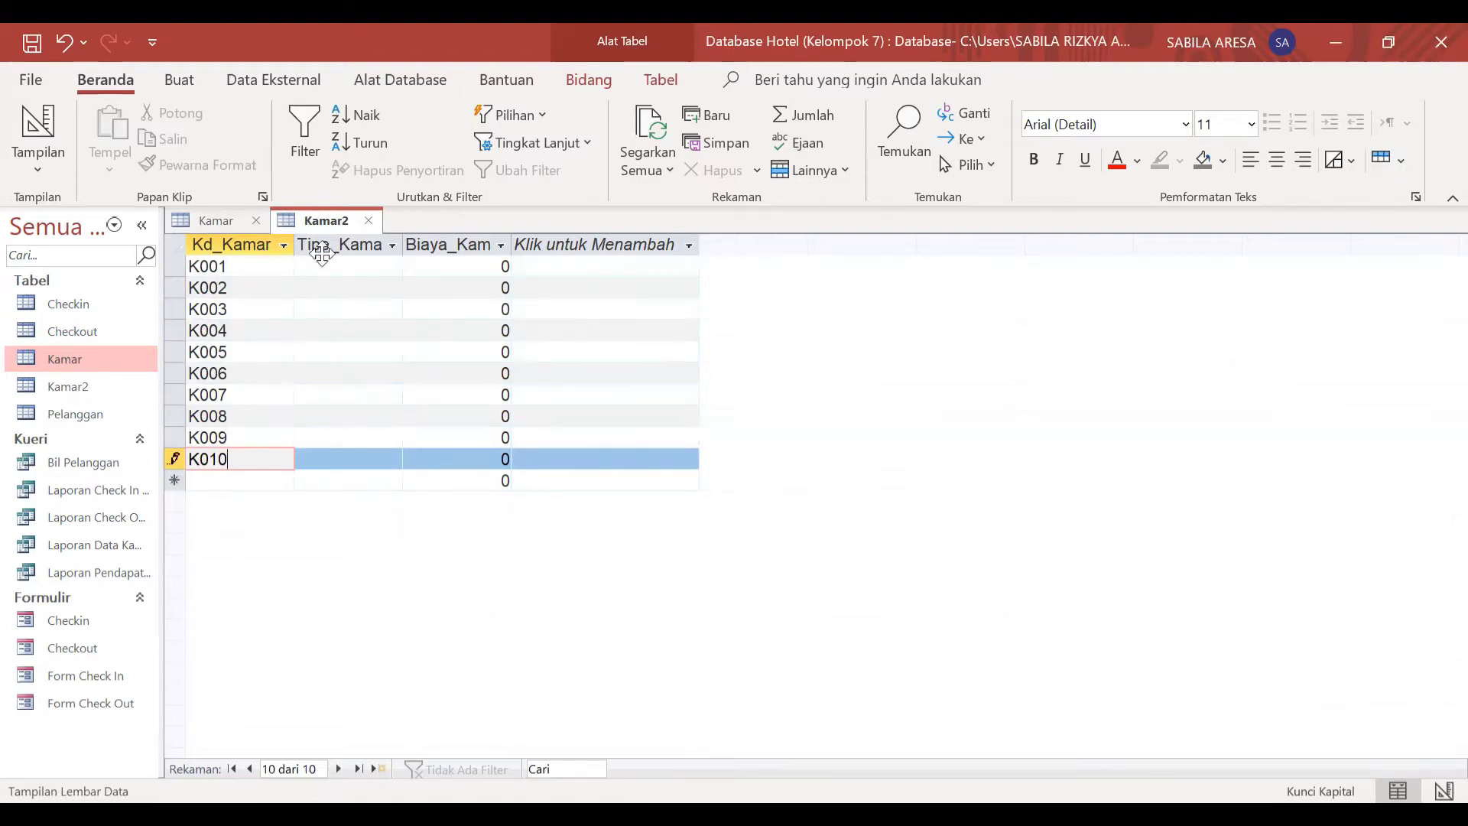
Step: Enter the room type Standar for K001 and Executive for K002 in the Tipe_Kamar column
left_click(359, 267)
key("Caps_Lock")
key("Caps_Lock")
type("S")
key("Caps_Lock")
type("tandar")
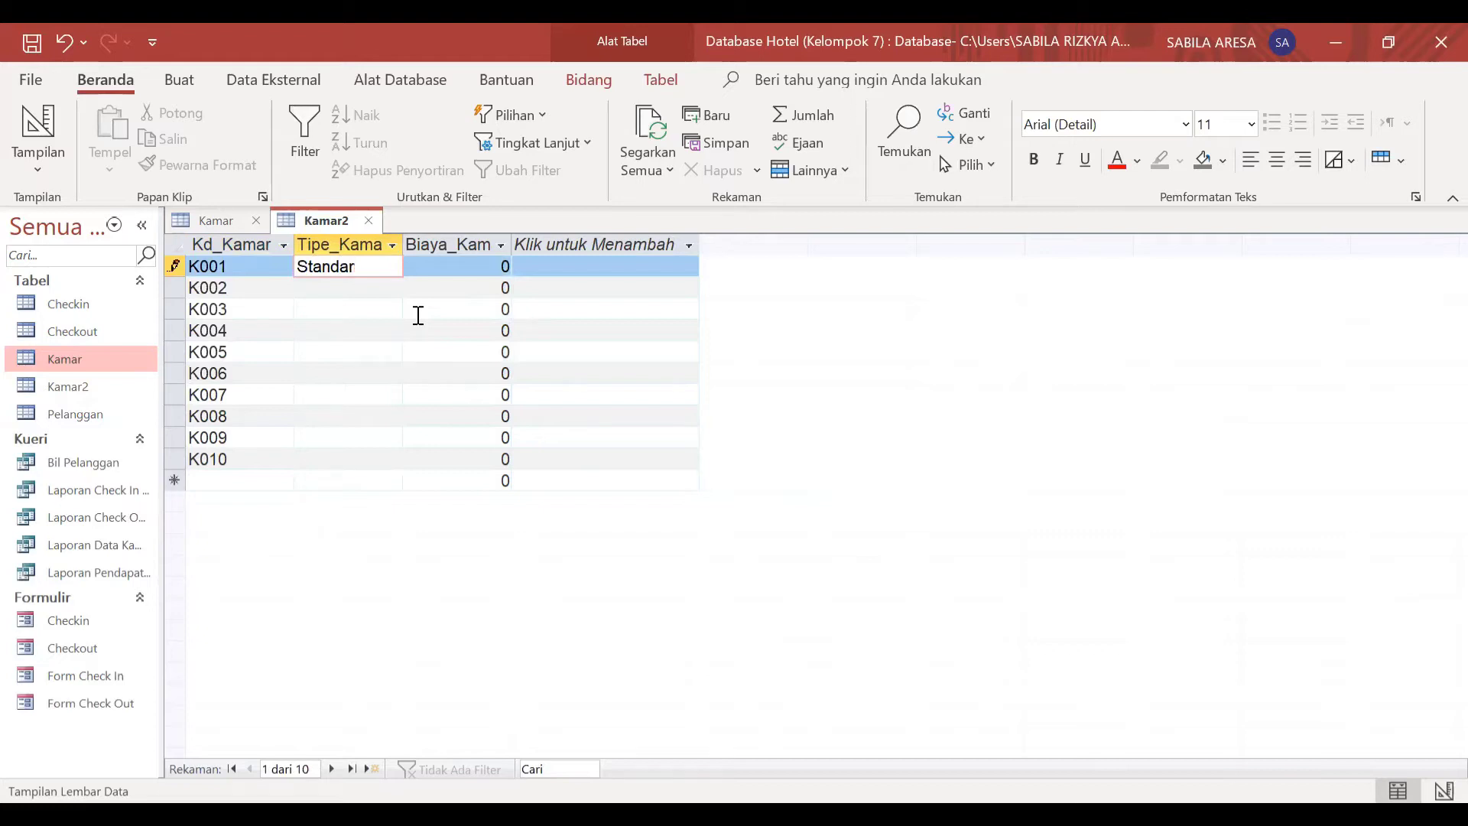
key("Down")
key("Caps_Lock")
type("E")
key("Caps_Lock")
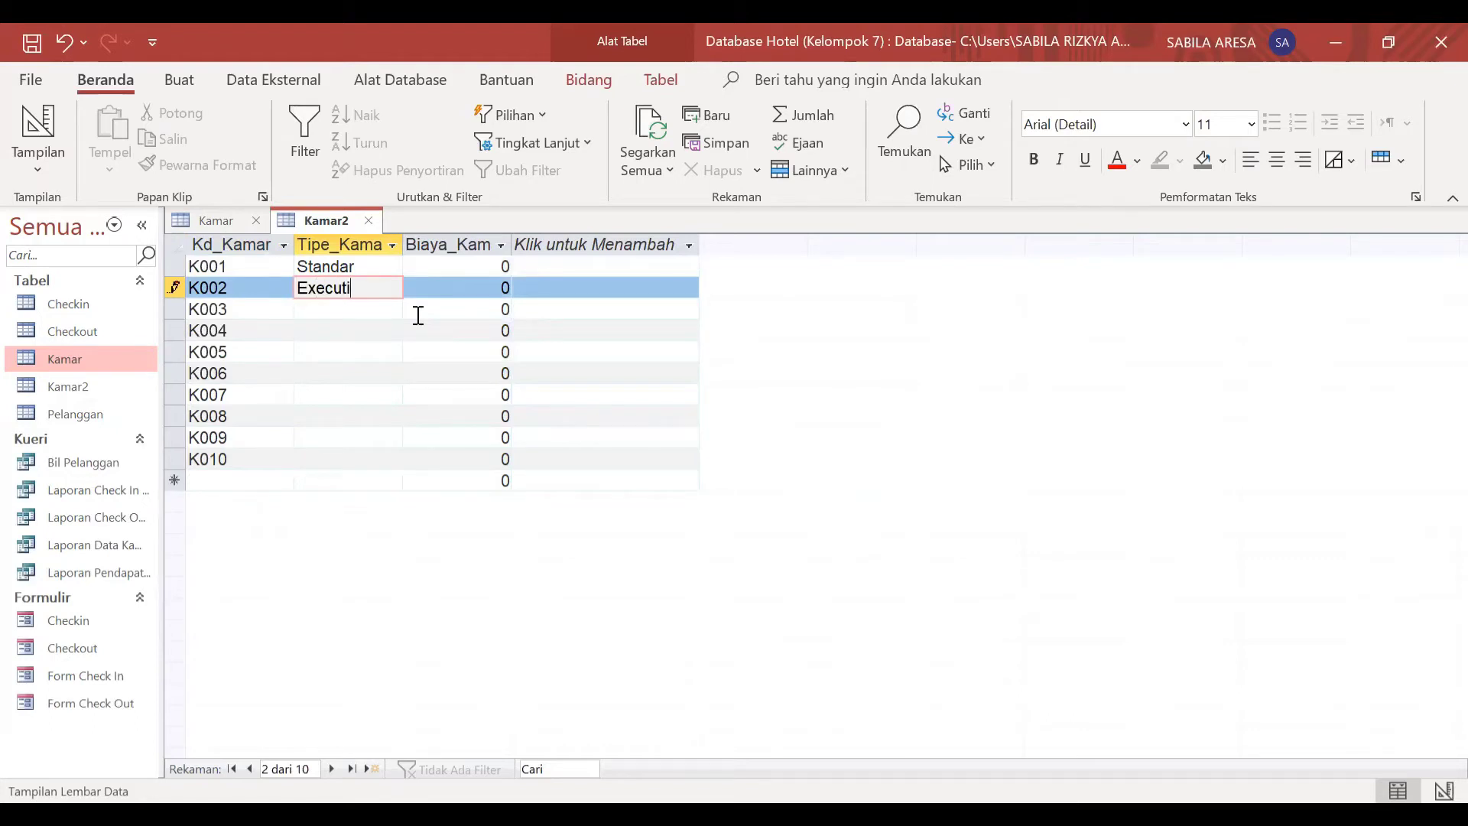
key("Down")
Step: Fill in Standar as the room type of K003, K004 and K005
key("Caps_Lock")
type("S")
key("Caps_Lock")
type("tandar")
key("Down")
key("Caps_Lock")
type("S")
key("Caps_Lock")
type("tandar")
key("Down")
key("Caps_Lock")
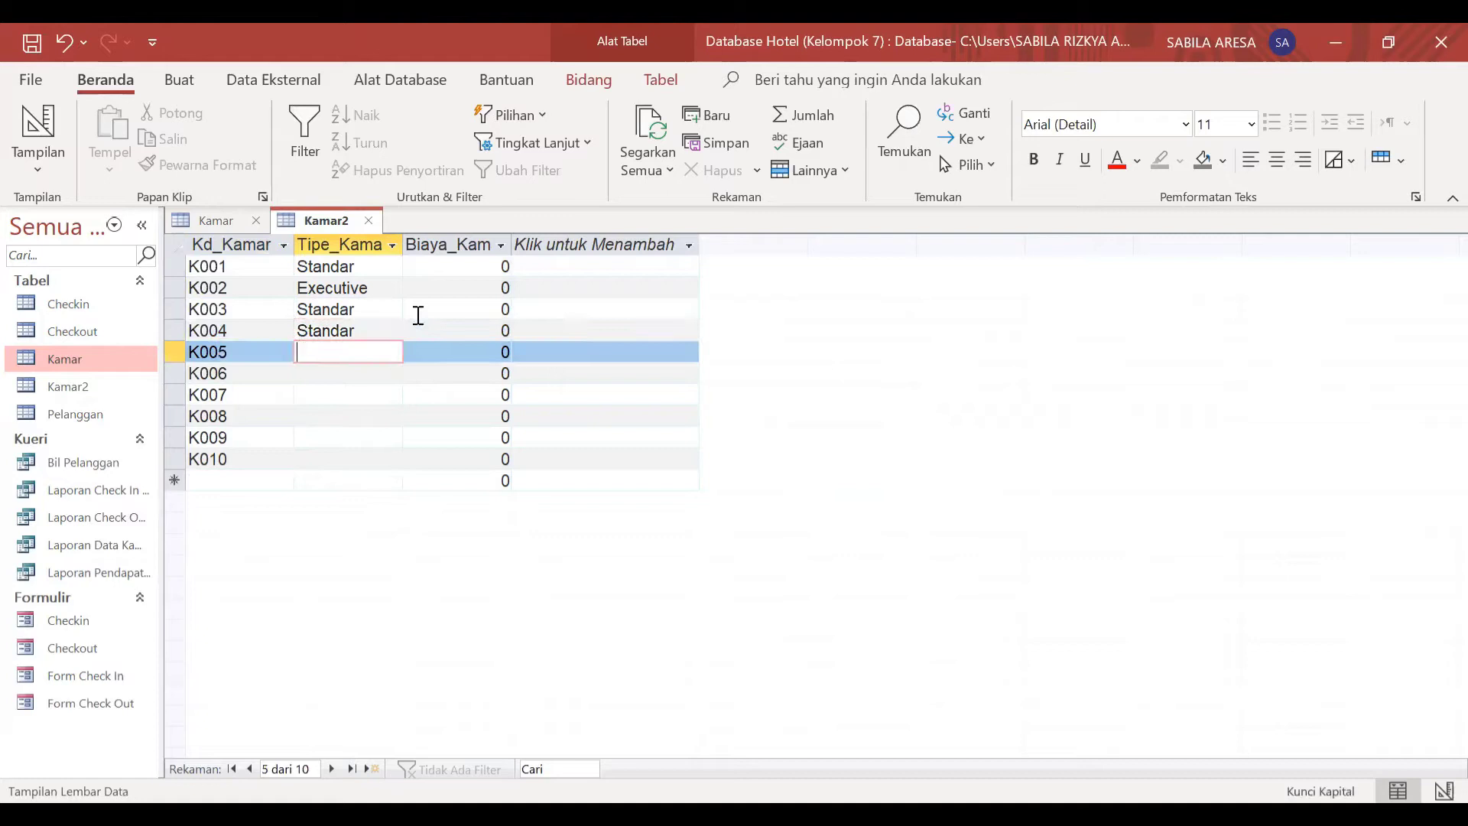
type("S")
key("Caps_Lock")
type("tandar")
key("Down")
Step: Fill in Executive as the room type of K006 and K007
key("Caps_Lock")
type("E")
key("Caps_Lock")
type("xecutive")
key("Down")
key("Caps_Lock")
type("EX")
key("Caps_Lock")
key("BackSpace")
type("xecutive")
key("Down")
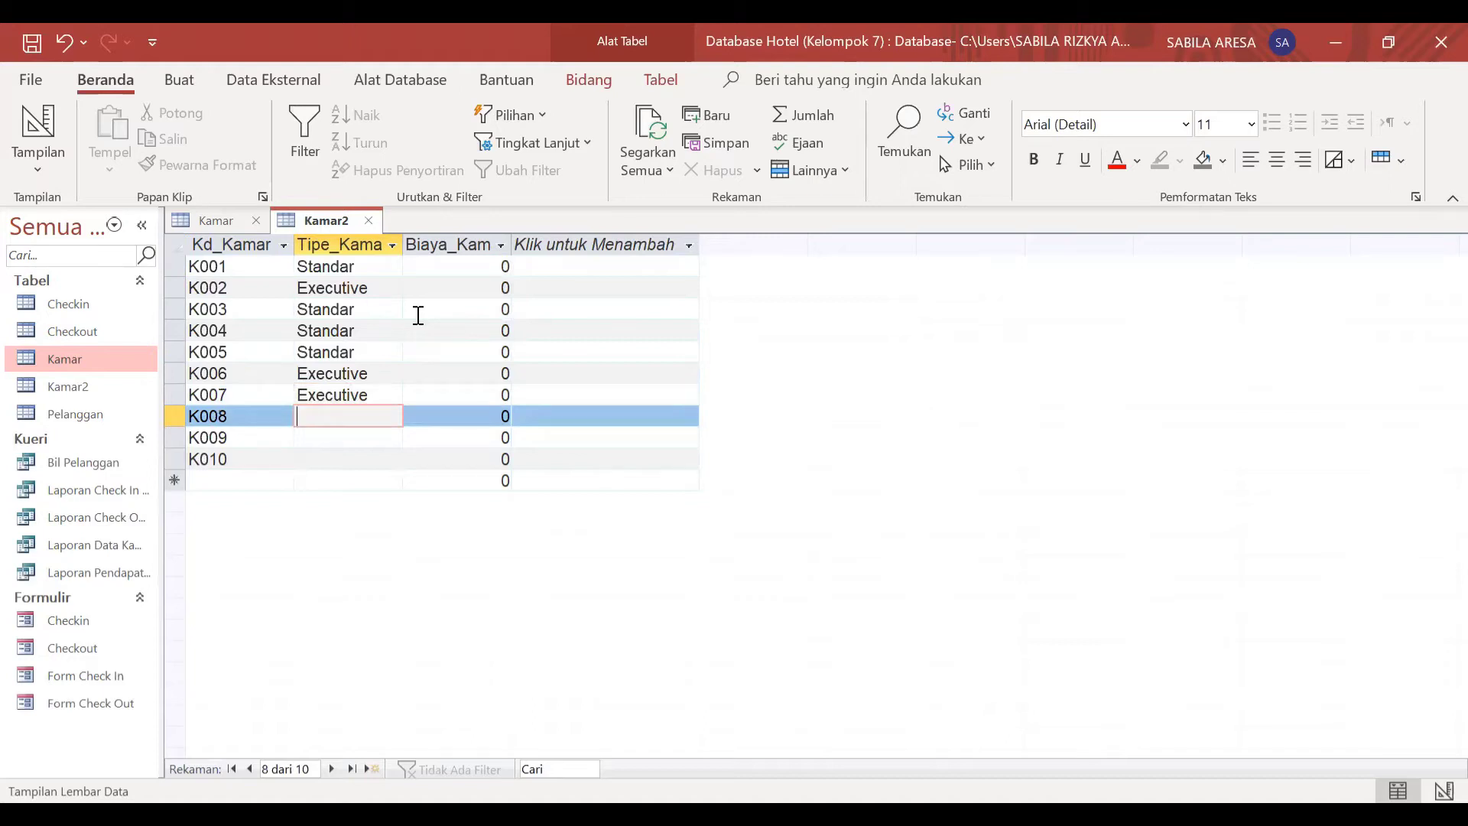
Step: Complete the Tipe_Kamar column with Standar for K008 and K009 and Executive for K010
type("Standar")
key("Down")
type("Stand")
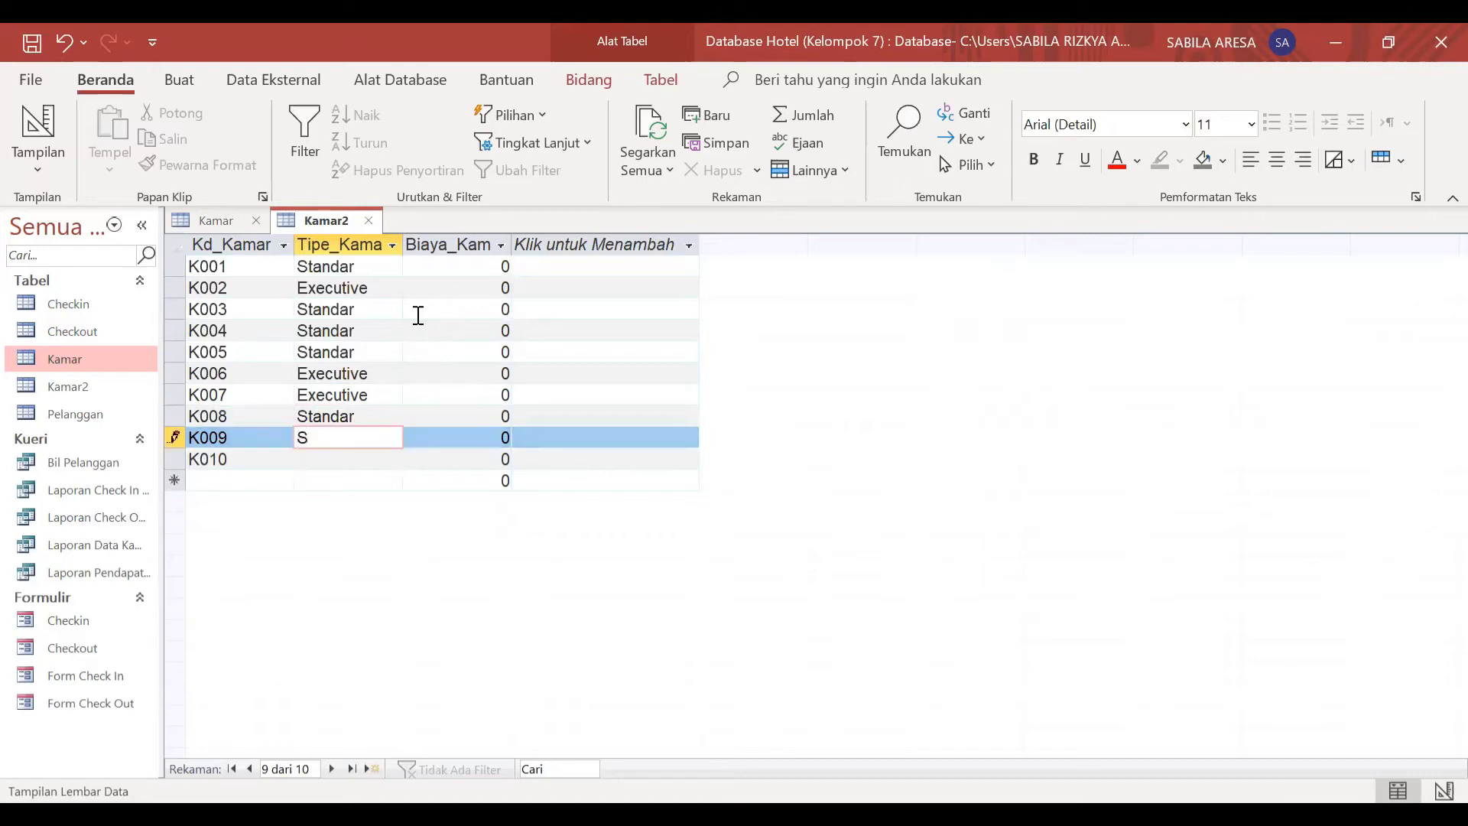
type("ar")
key("Down")
key("Caps_Lock")
type("E")
key("Caps_Lock")
type("xecutive")
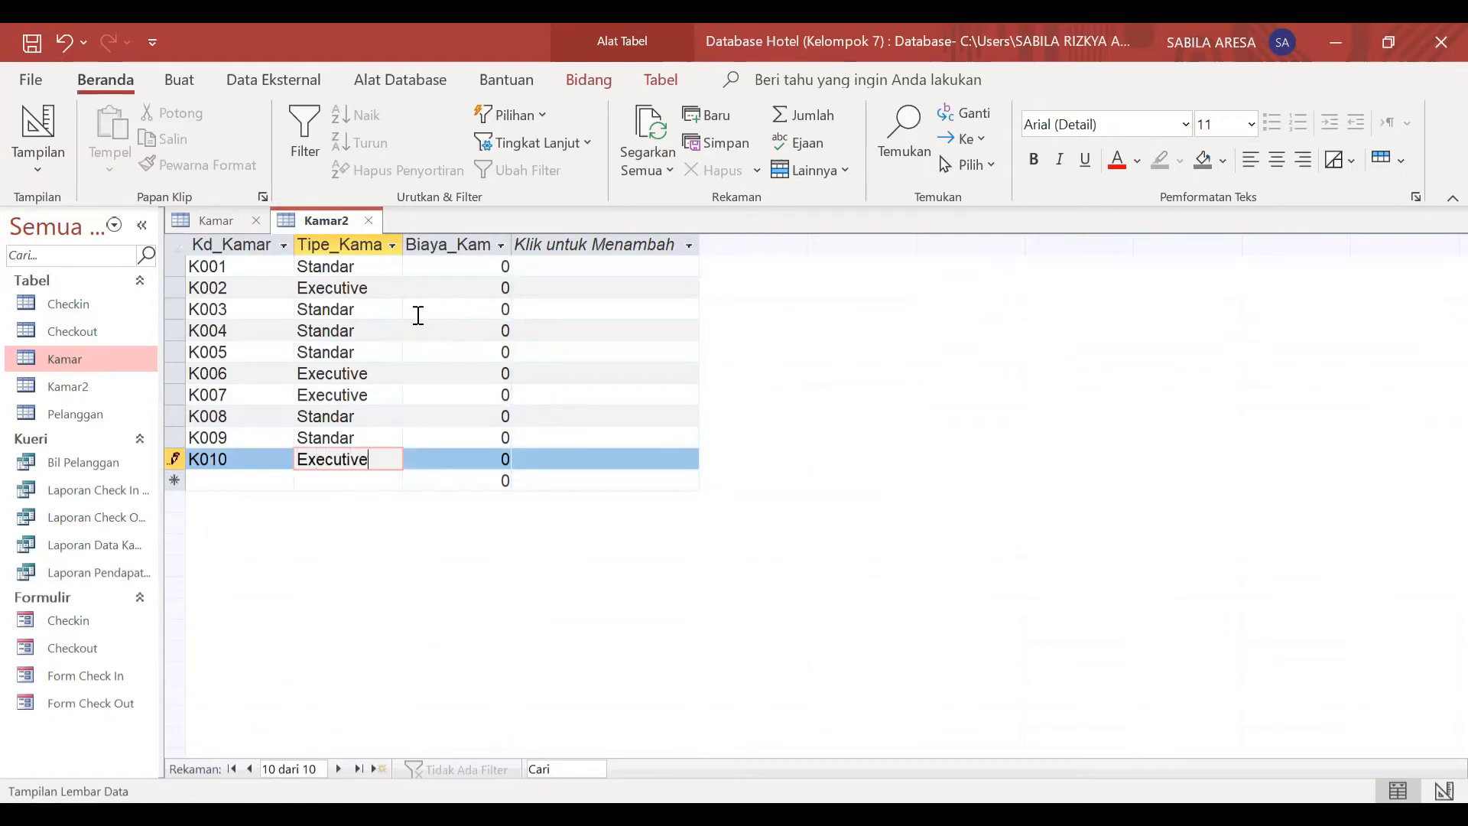
Step: Consult the room costs in the Kamar table and set Biaya_Kamar in Kamar2 to 750000 for K001 and 850000 for K002
left_click(483, 268)
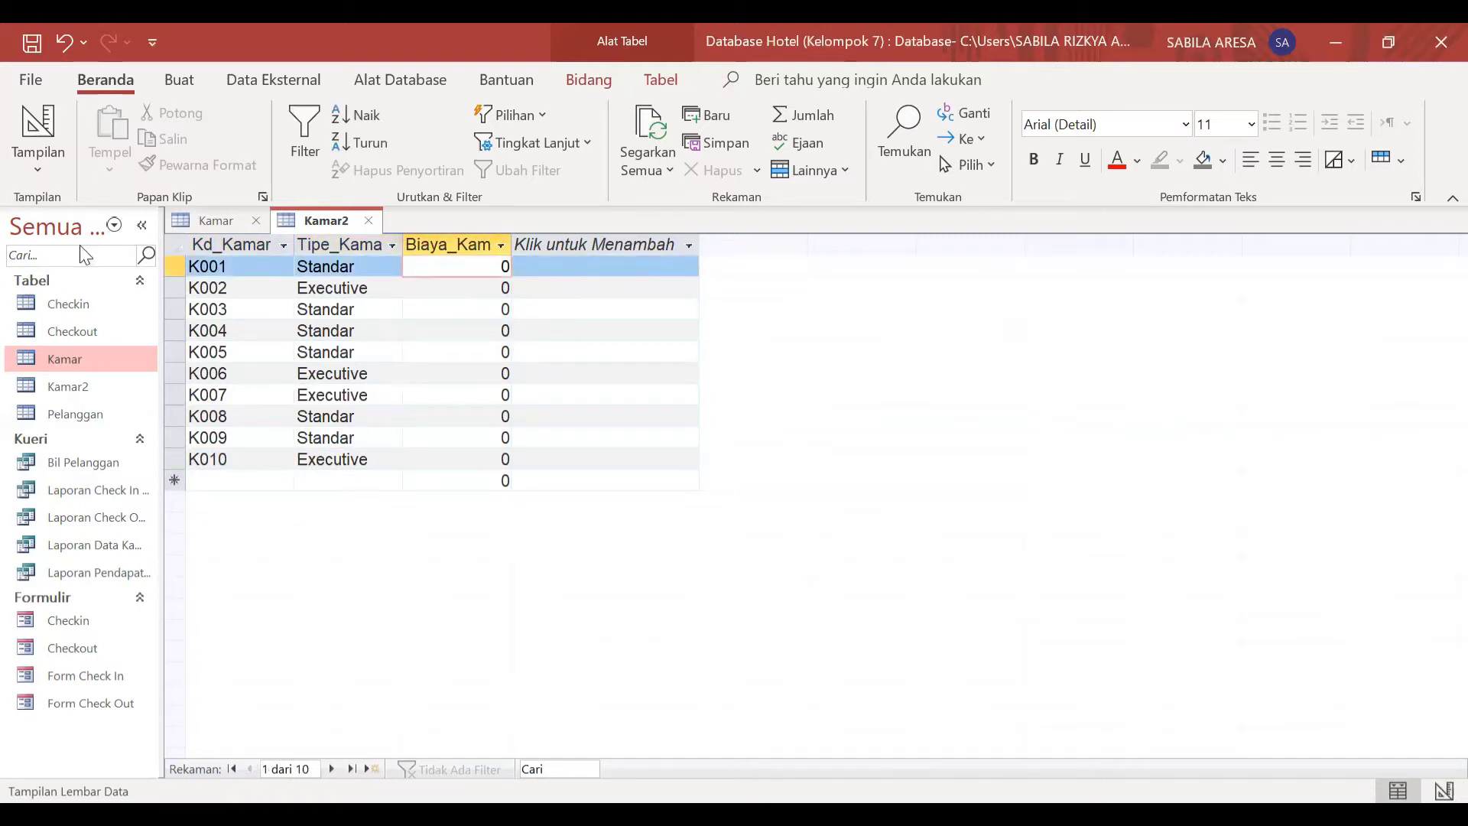
left_click(230, 218)
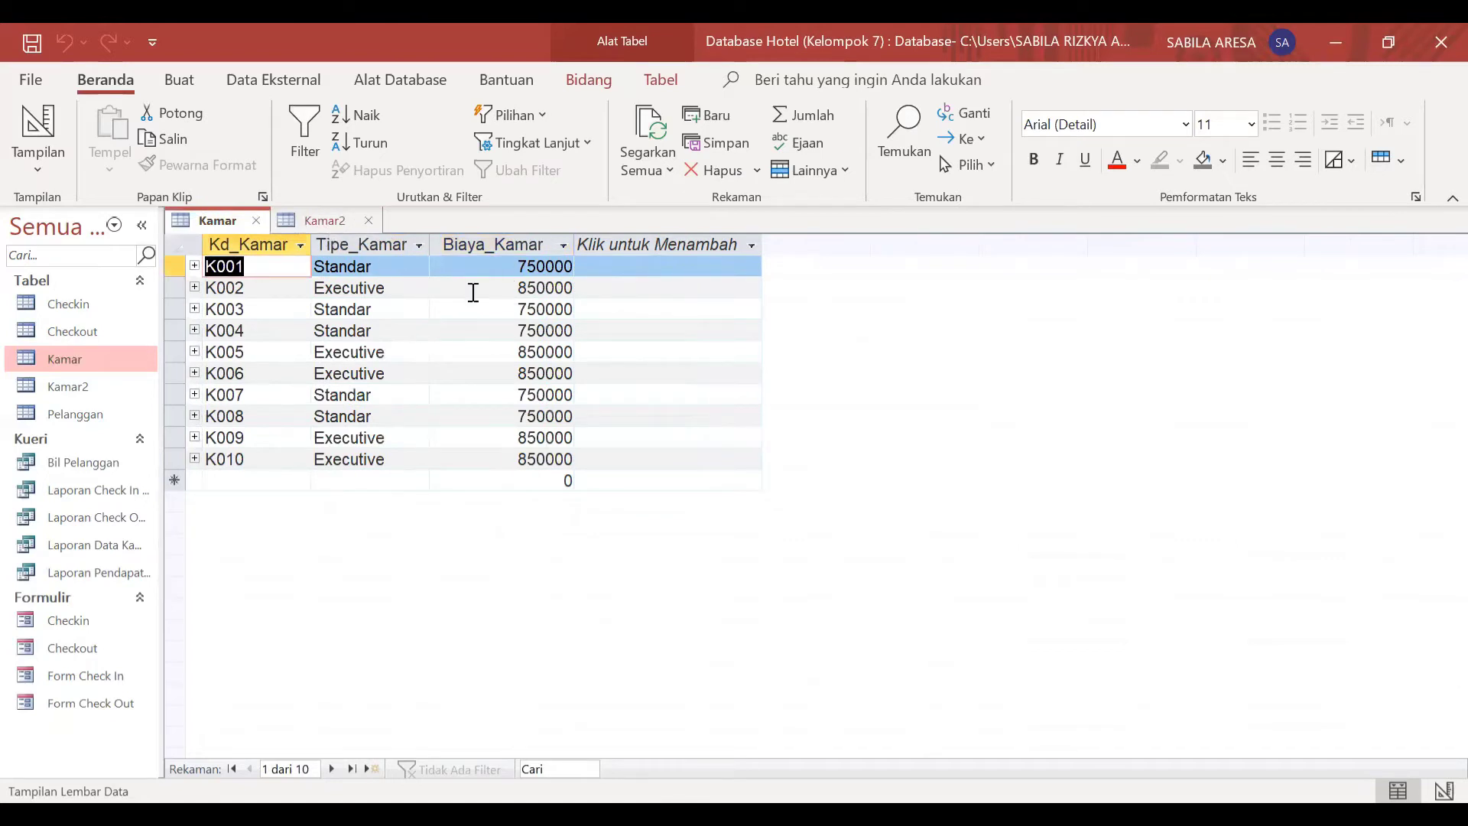
left_click(327, 223)
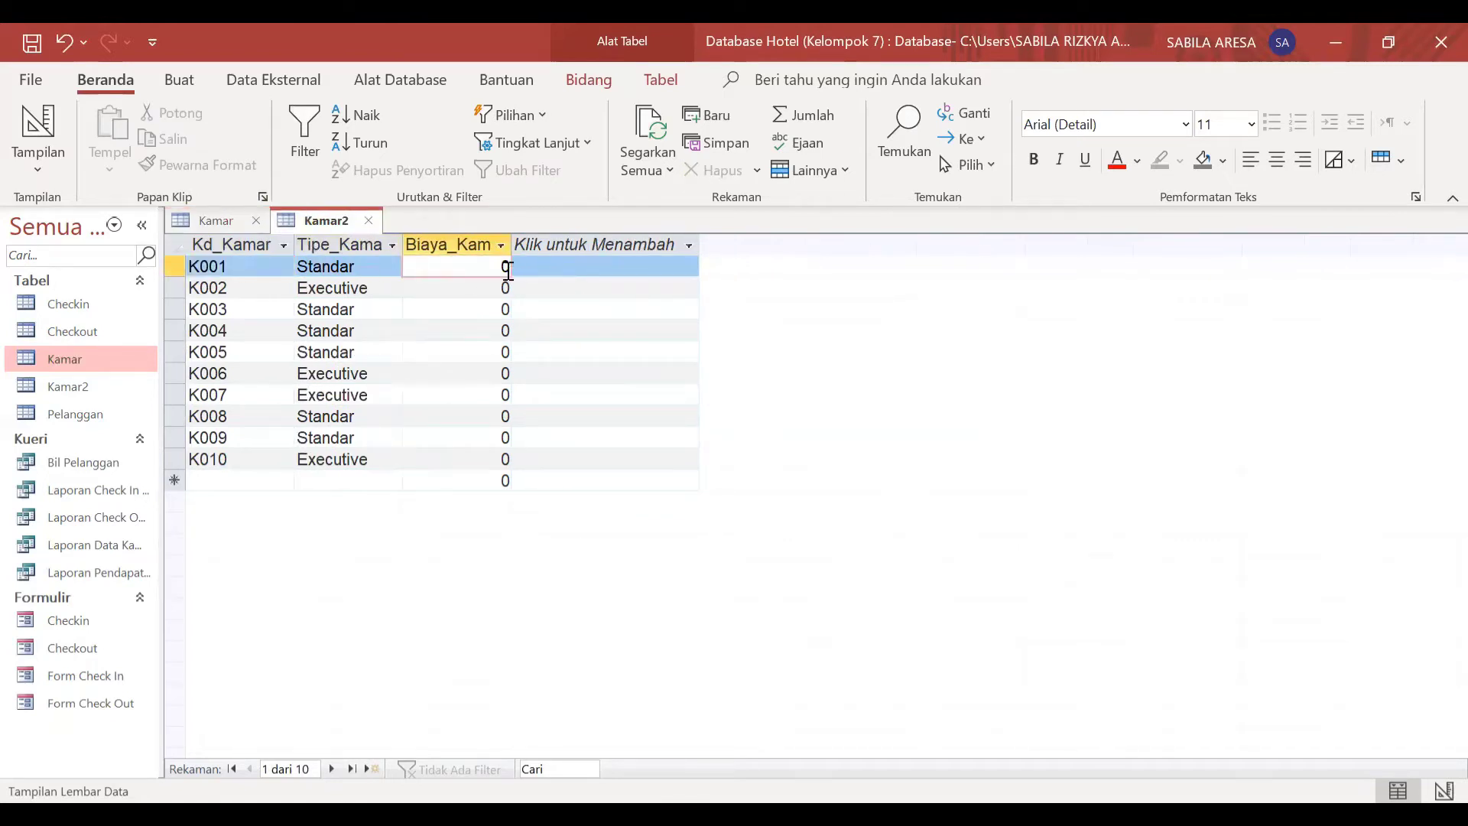
key("BackSpace")
type("750000")
key("Down")
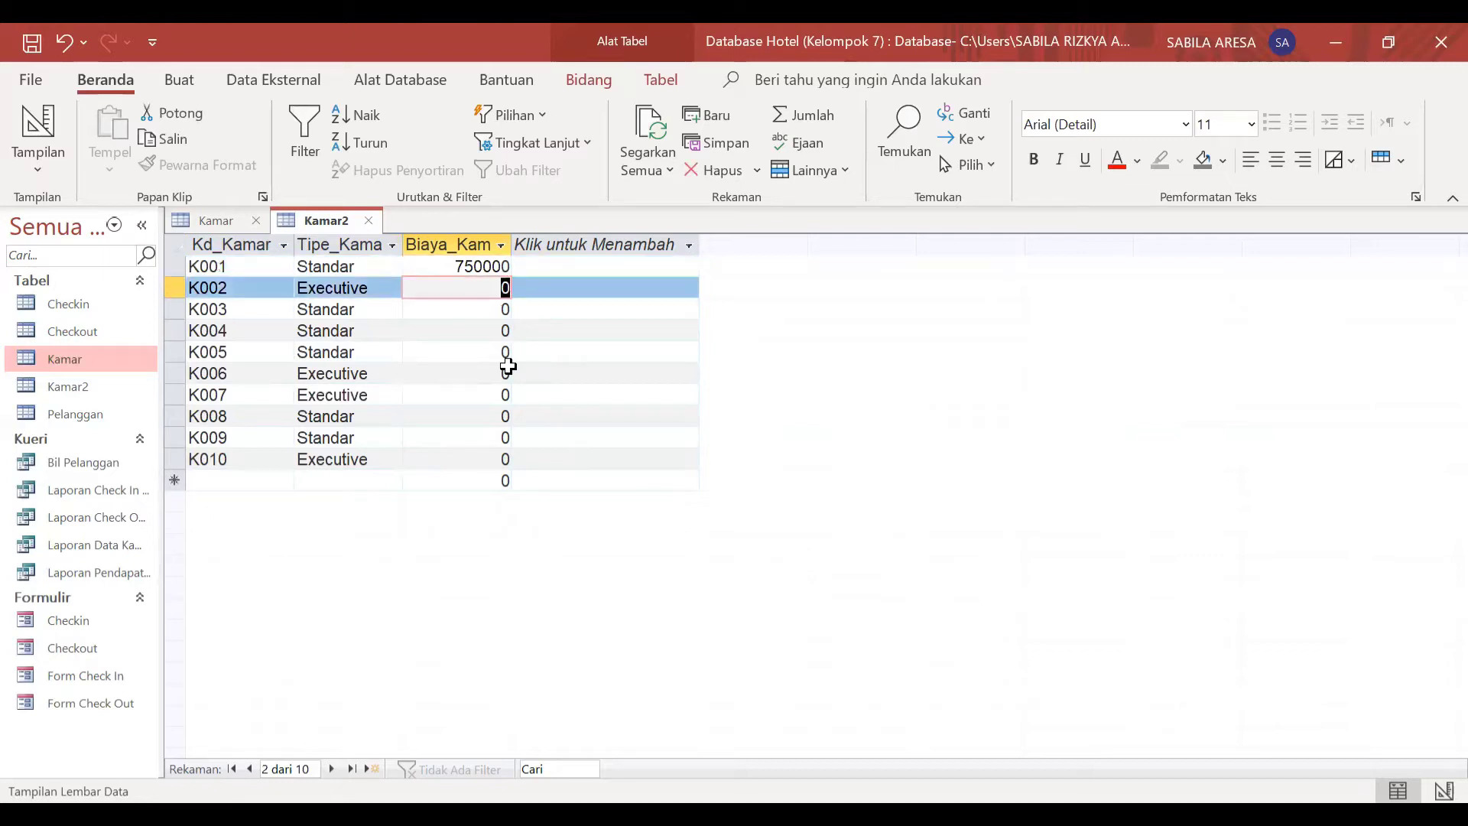
type("850000")
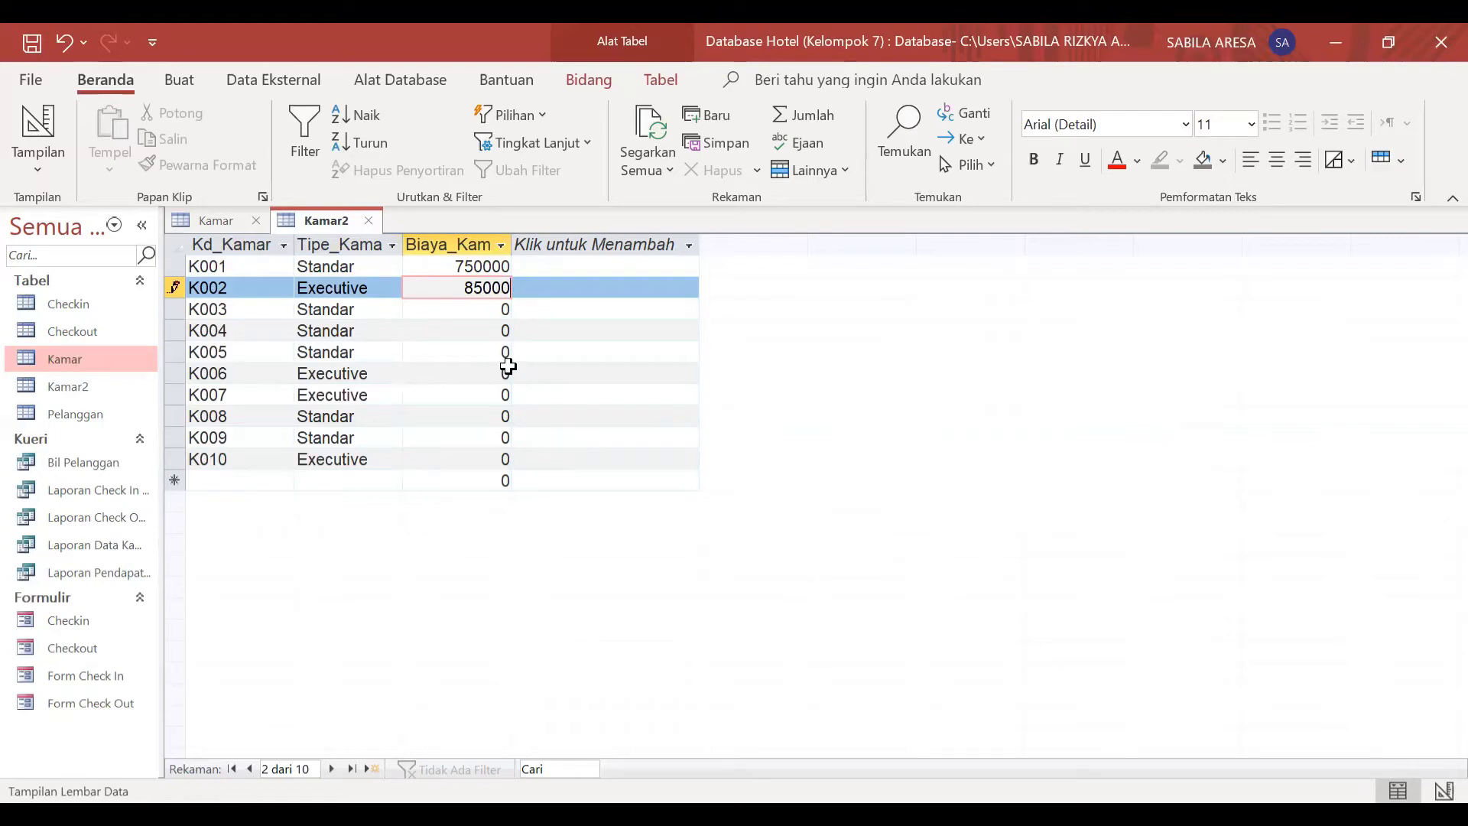
key("Down")
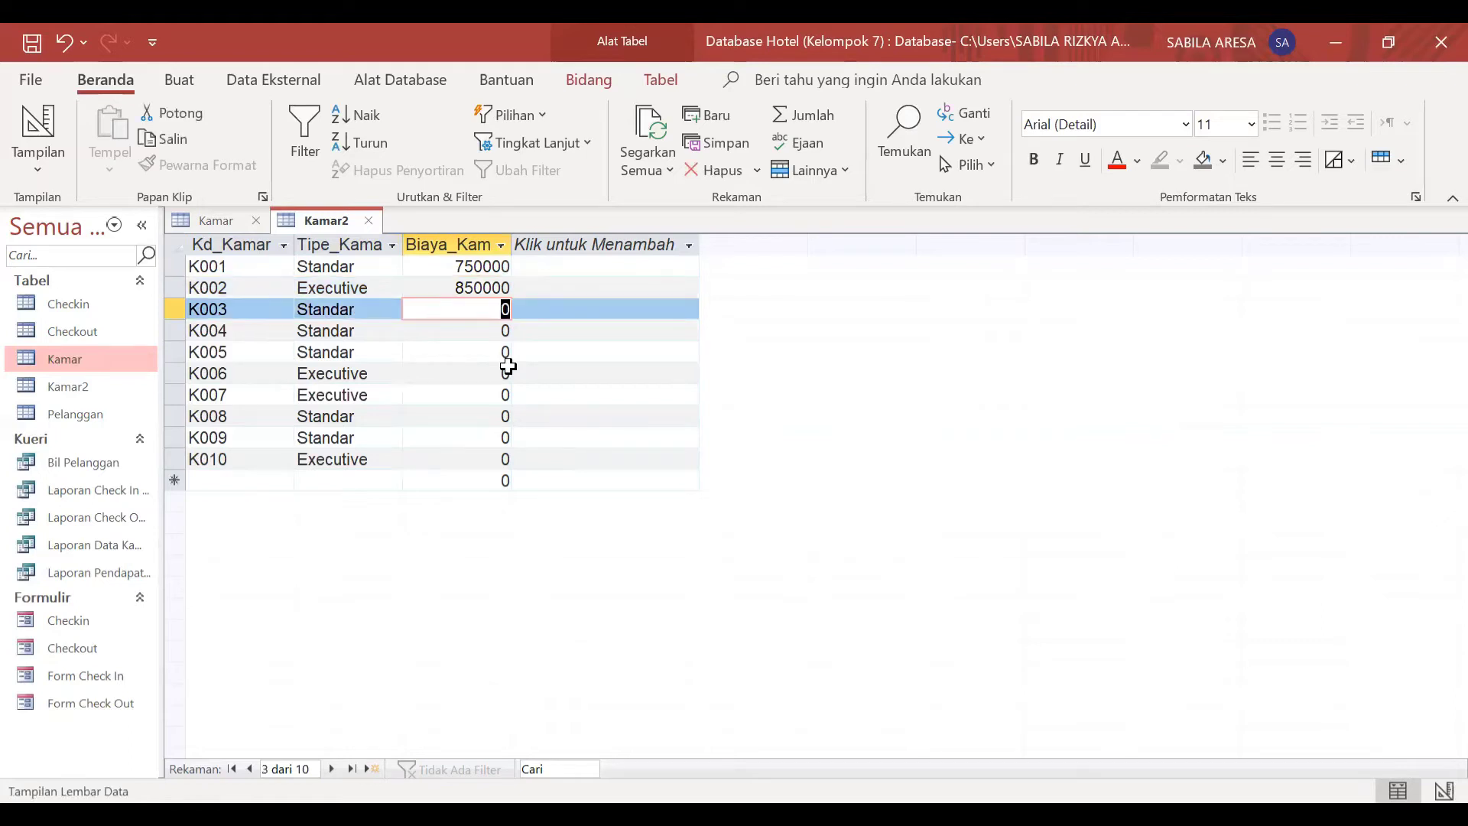
Step: Set the room cost to 750000 for each of the Standar rooms K003, K004 and K005
type("750000")
key("Down")
type("750000")
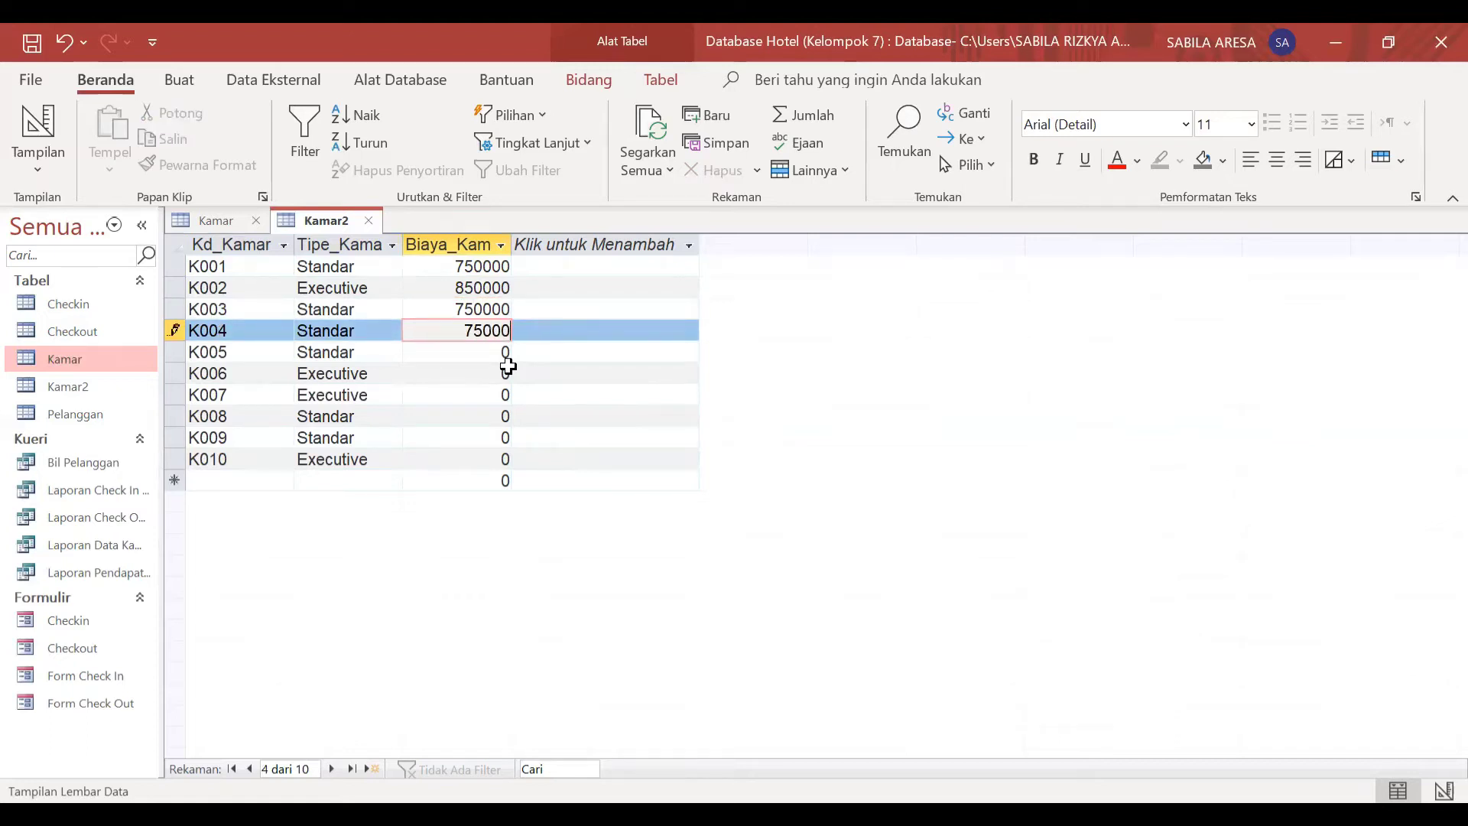
key("Down")
type("750000")
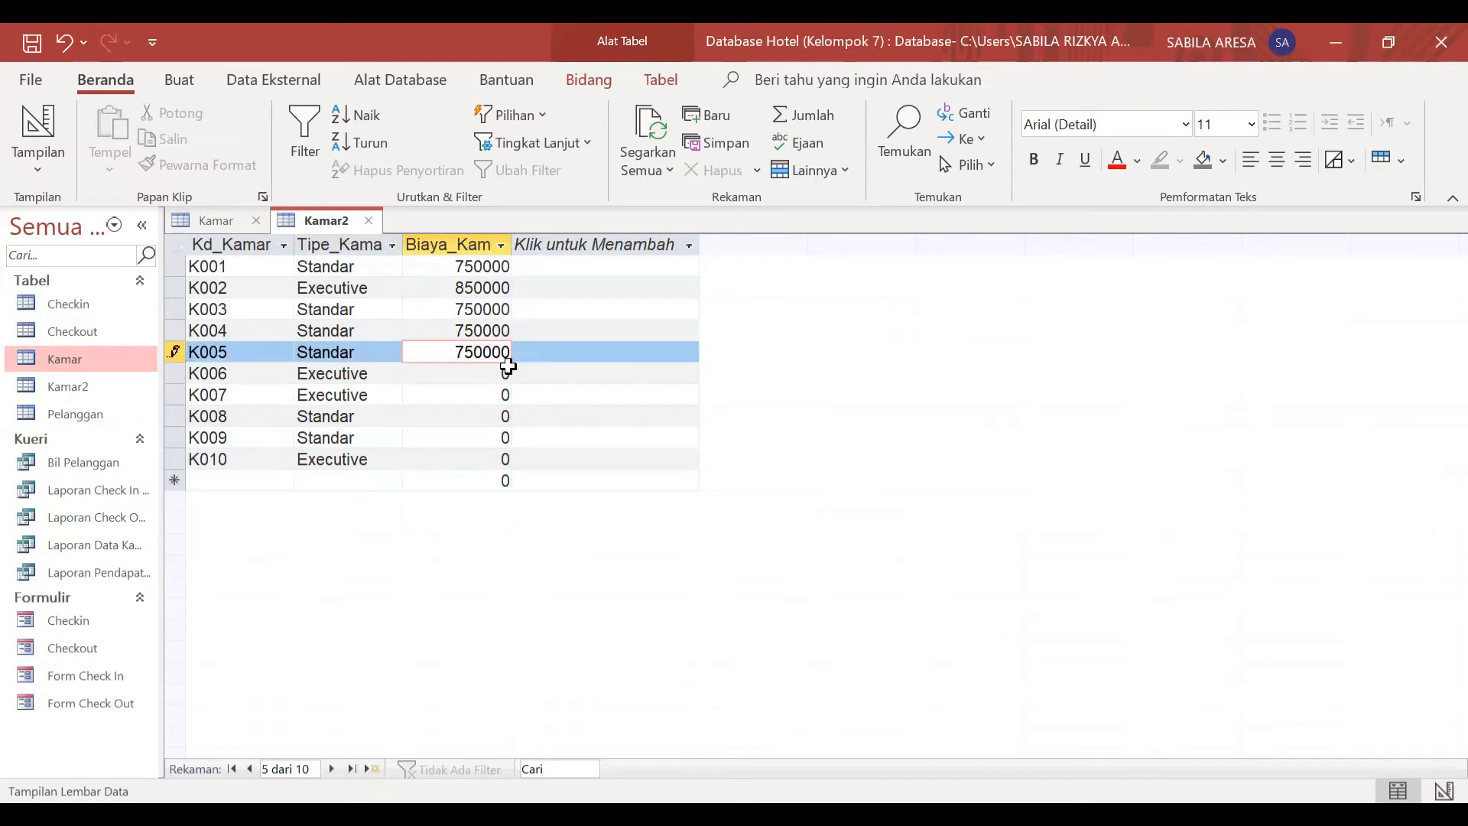
key("Down")
Step: Set the room cost to 850000 for the Executive rooms K006 and K007
type("850000")
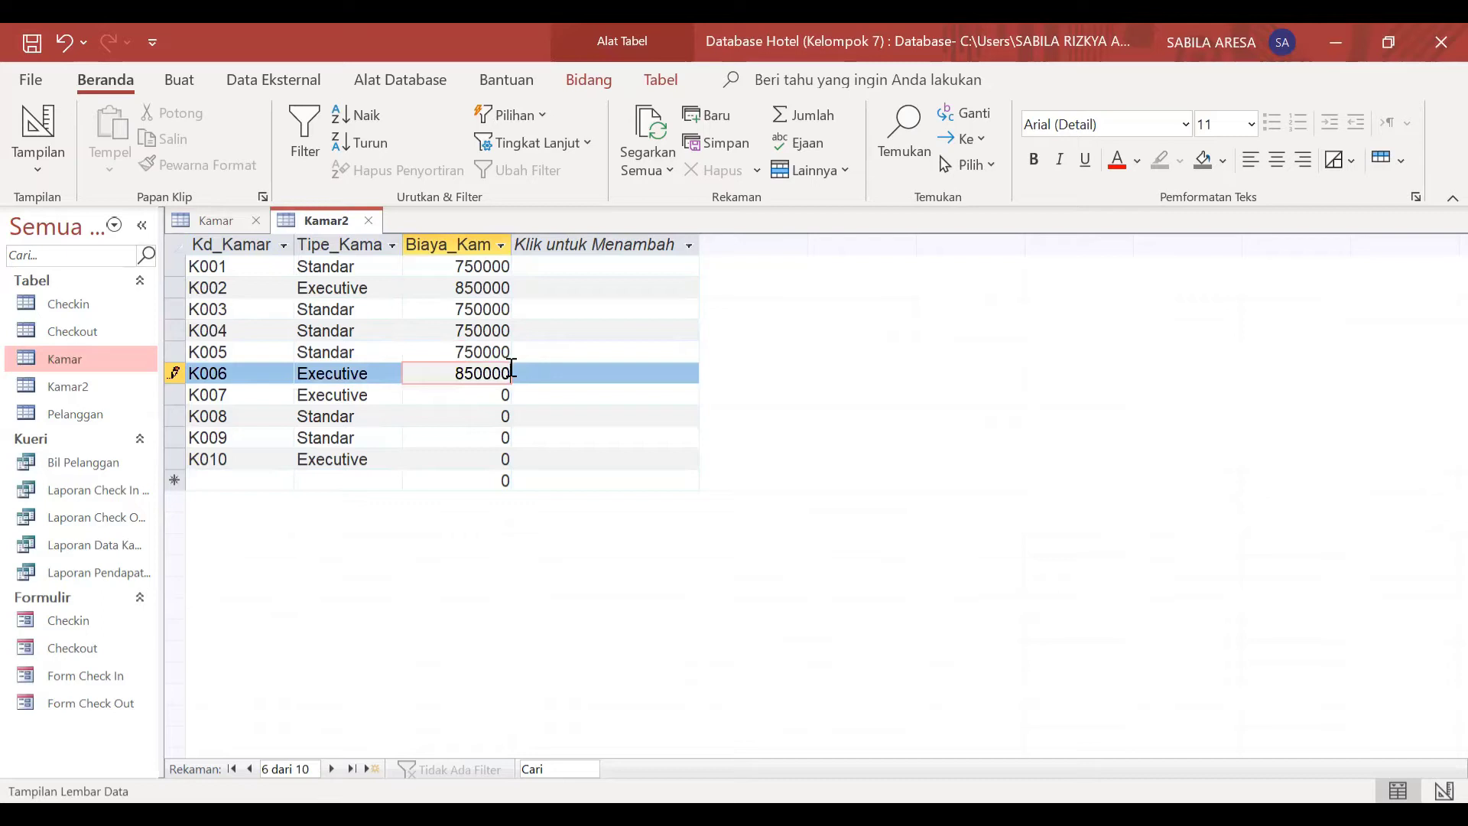
key("Down")
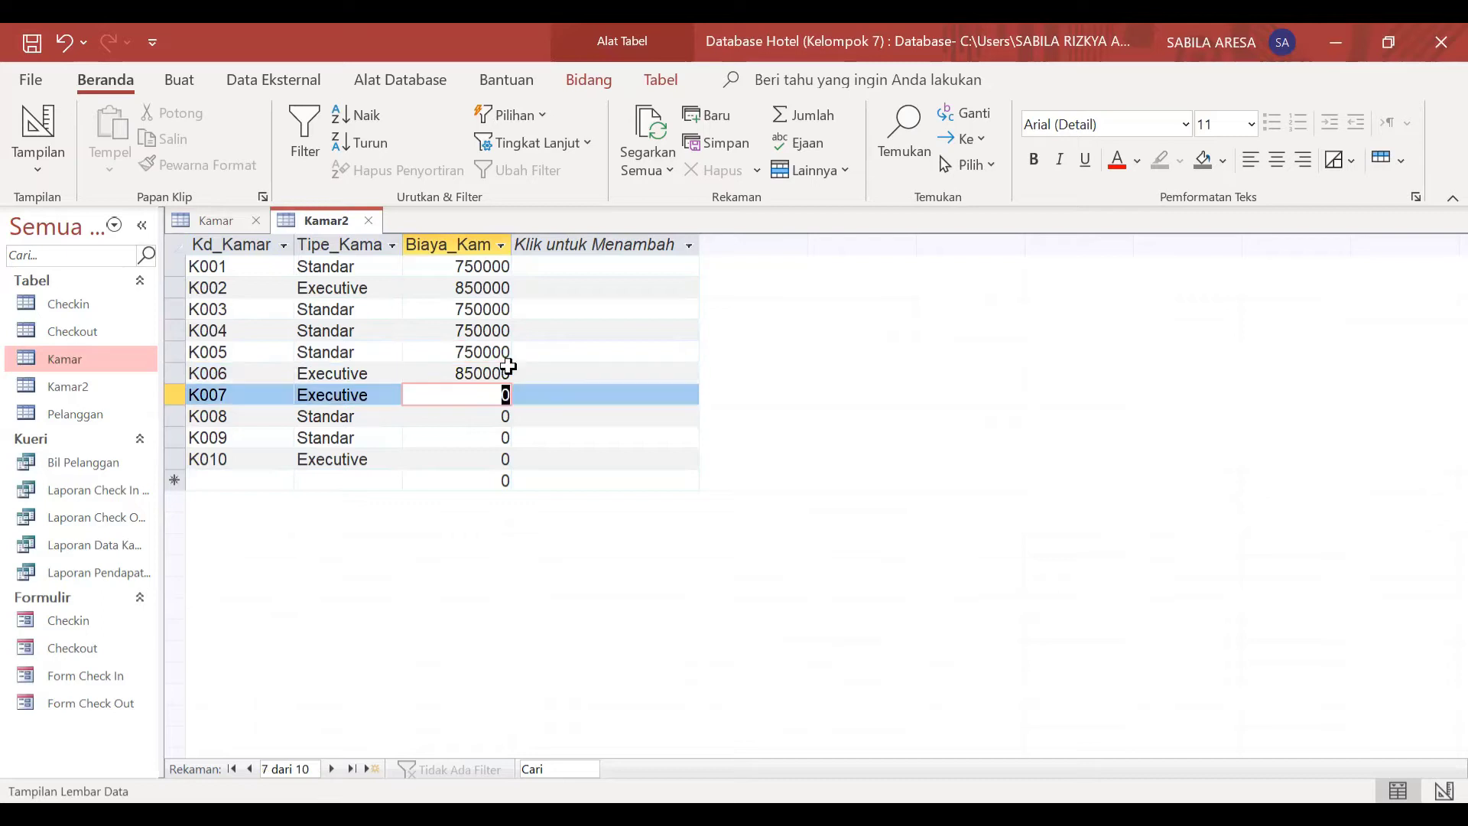
type("850000")
key("Down")
Step: Complete the Biaya_Kamar column with 750000 for K008 and K009 and 850000 for K010
type("75")
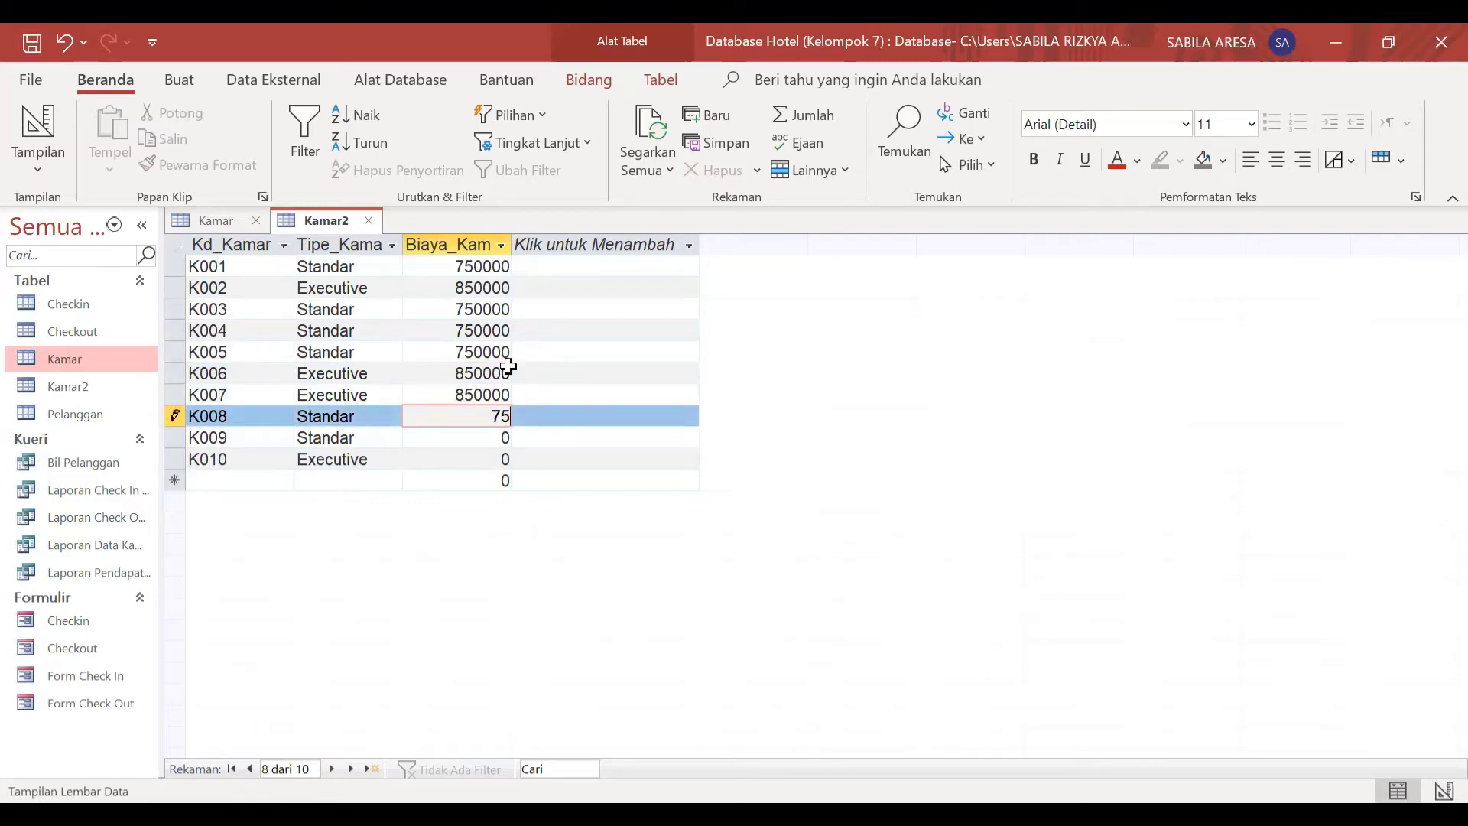
type("0000")
key("Down")
type("750000")
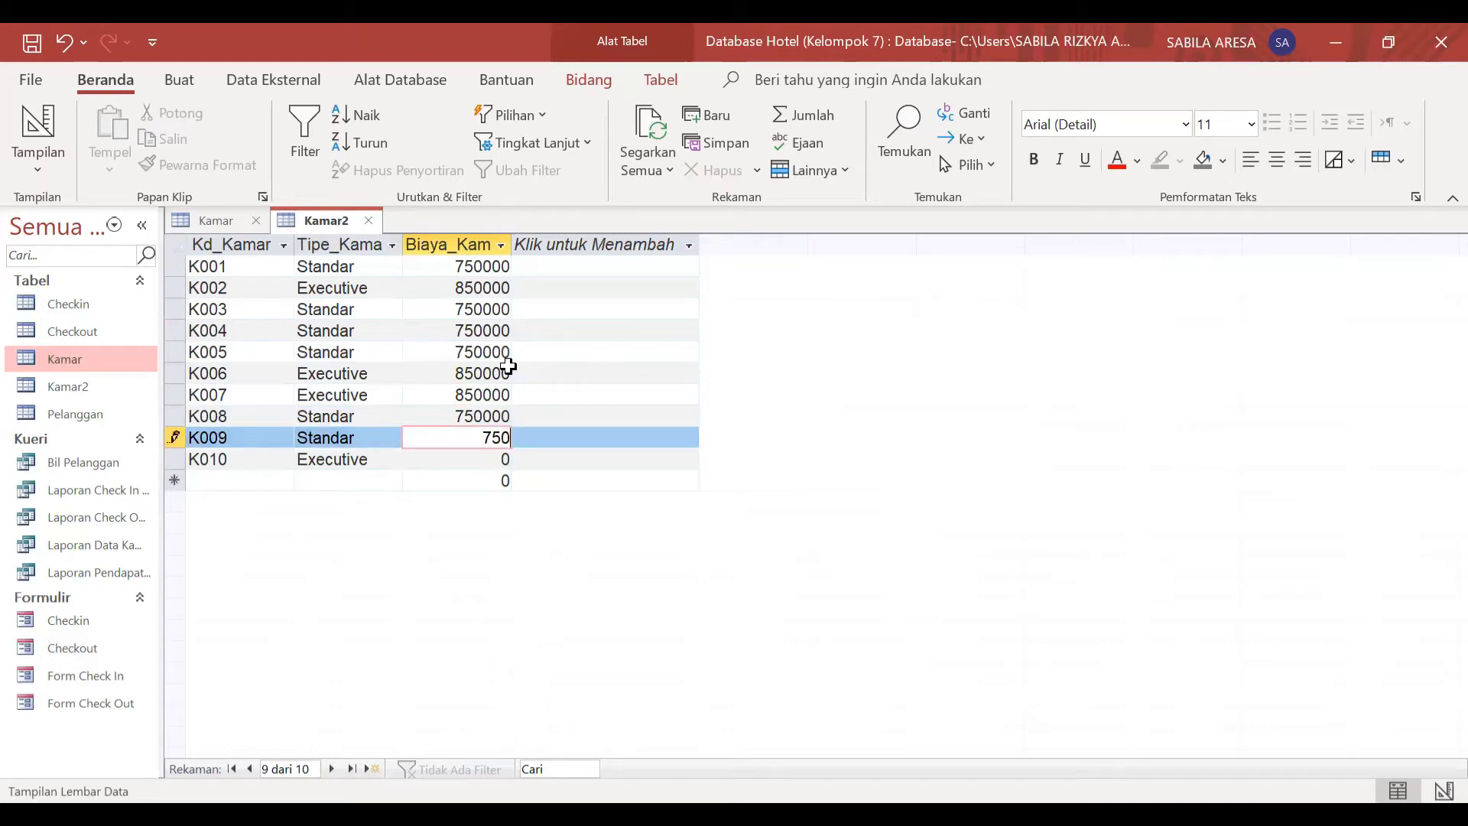
key("Down")
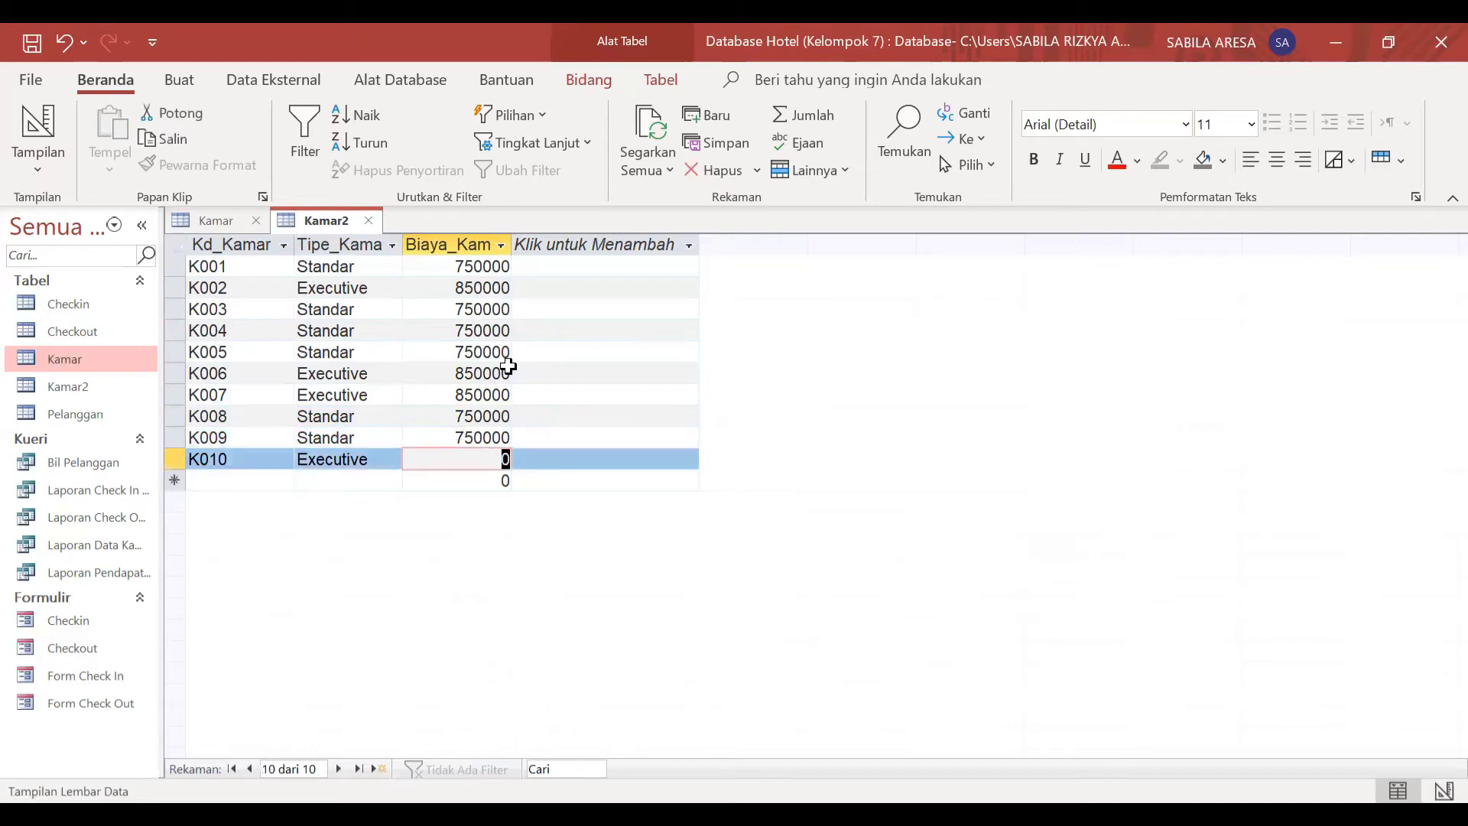
type("850000")
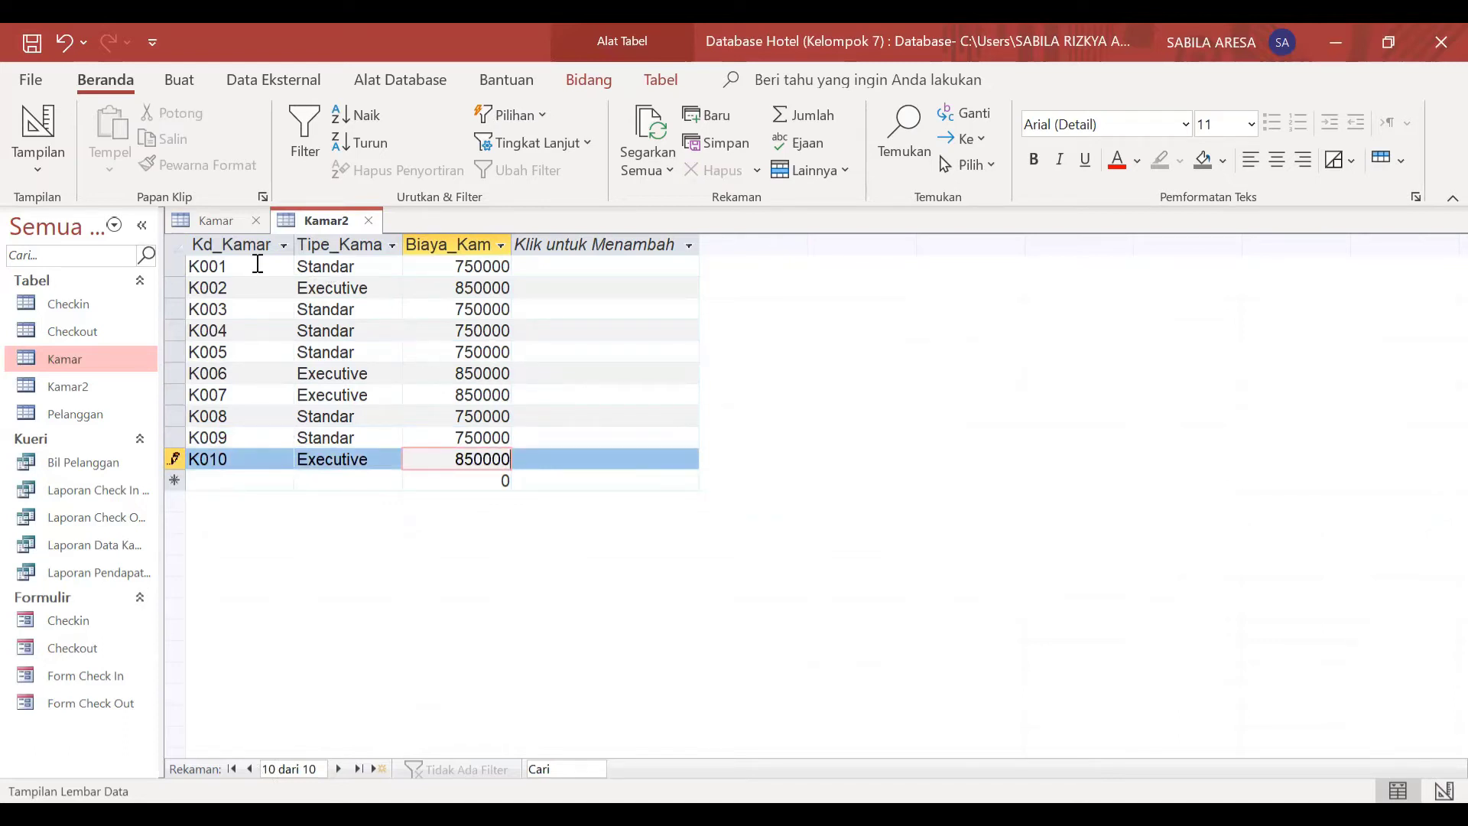
Step: Widen the Tipe_Kamar and Biaya_Kamar columns of Kamar2 enough to show their full field names
left_click_drag(403, 245, 409, 244)
left_click_drag(519, 239, 544, 242)
left_click(526, 241)
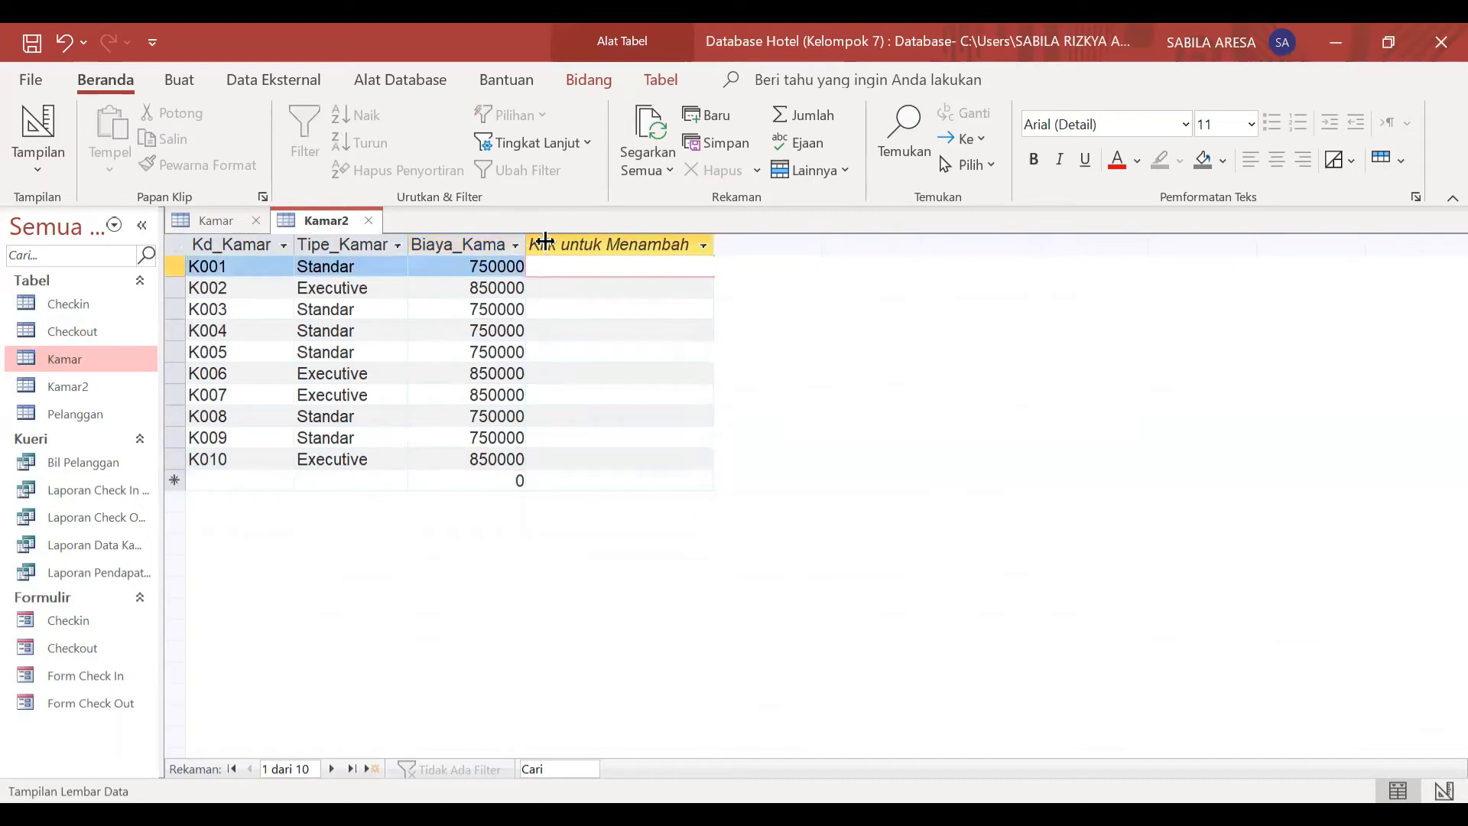
left_click(862, 323)
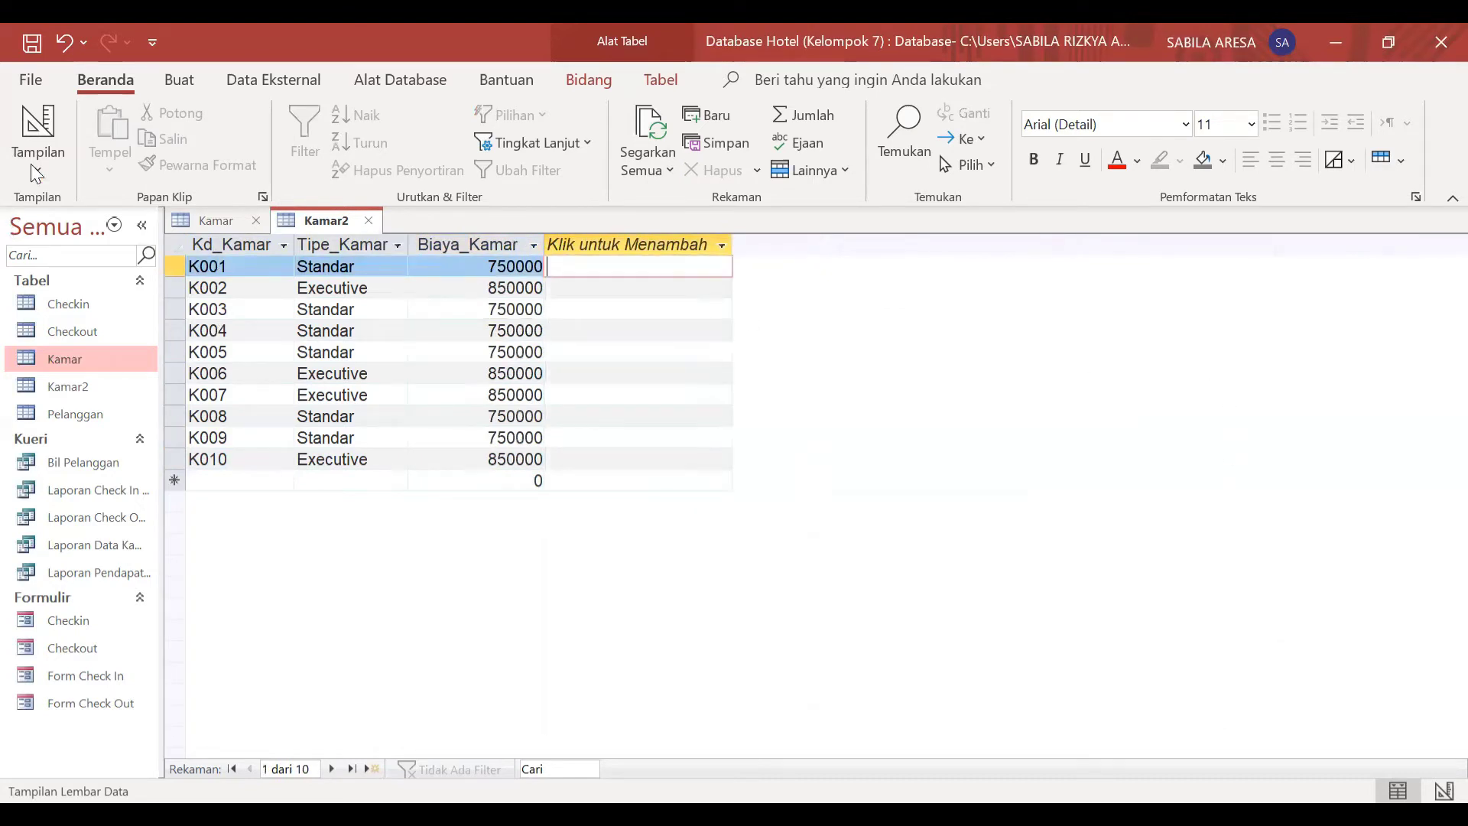
Step: Close the Kamar2 and Kamar tables and open the Laporan Check In Pelanggan Perbulan Mei query
right_click(328, 226)
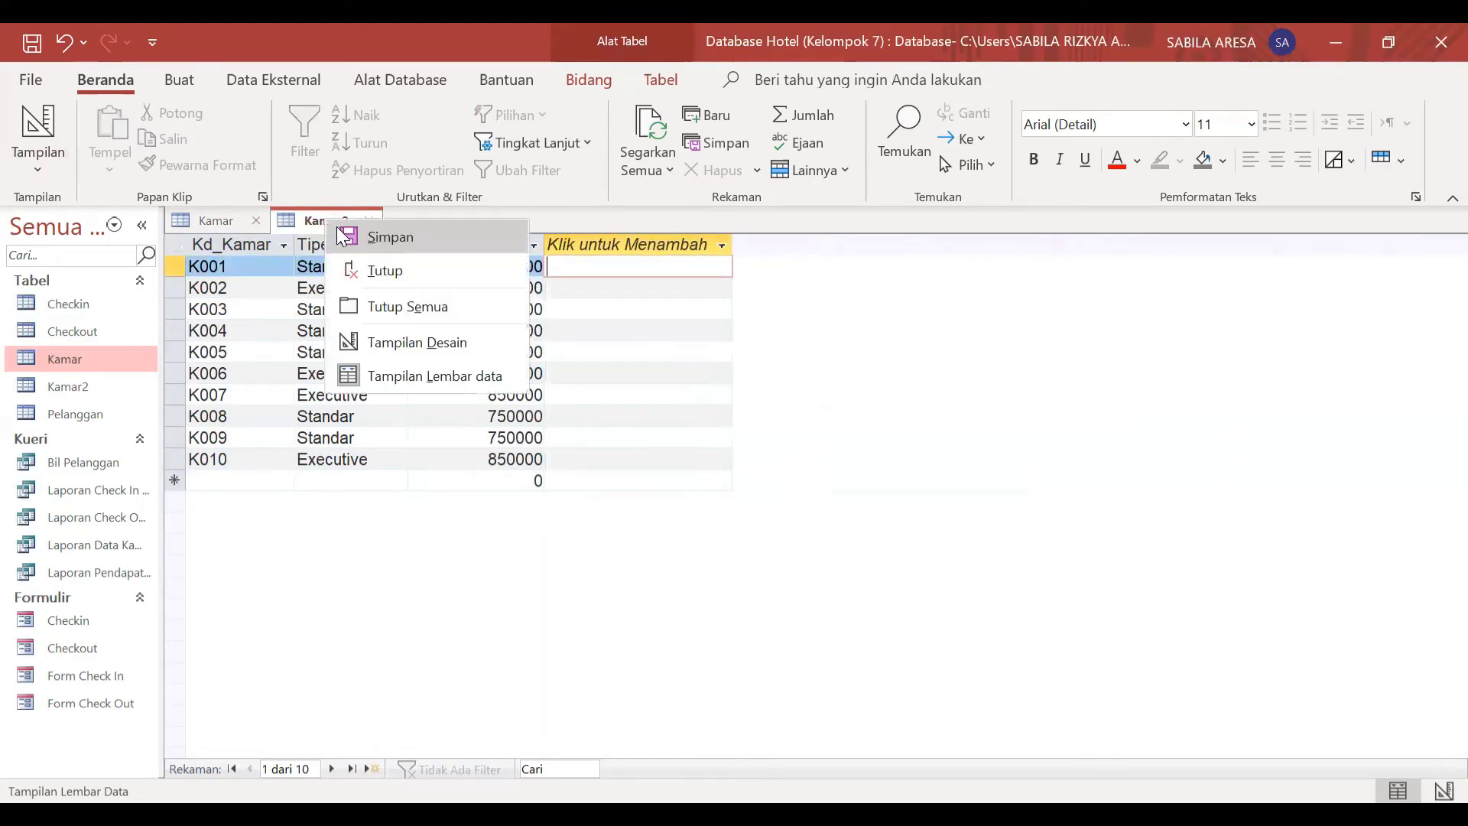
left_click(1110, 385)
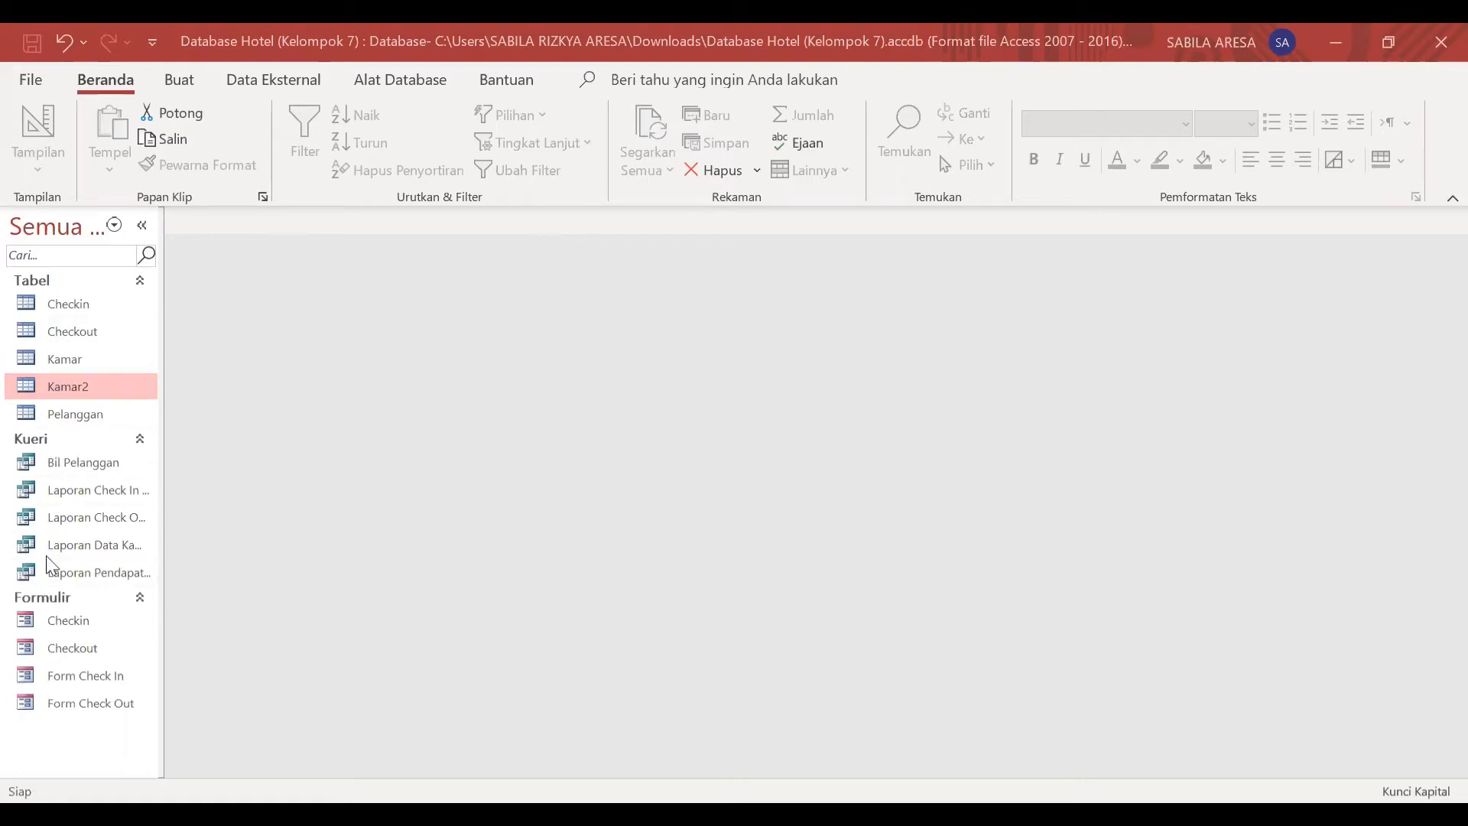
double_click(97, 494)
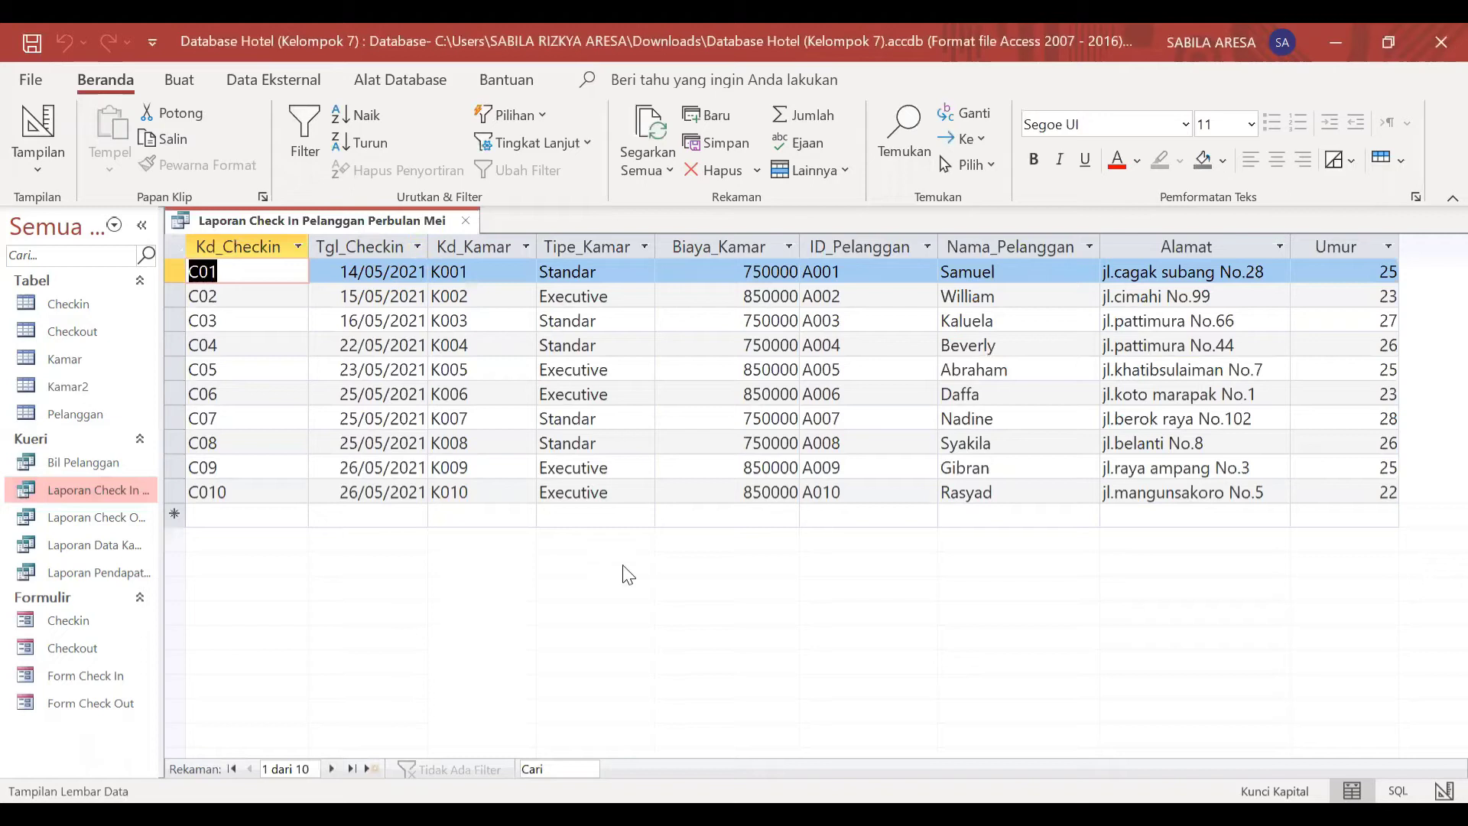
Step: Start a new query in design view and list the database tables that can be added to it
left_click(181, 82)
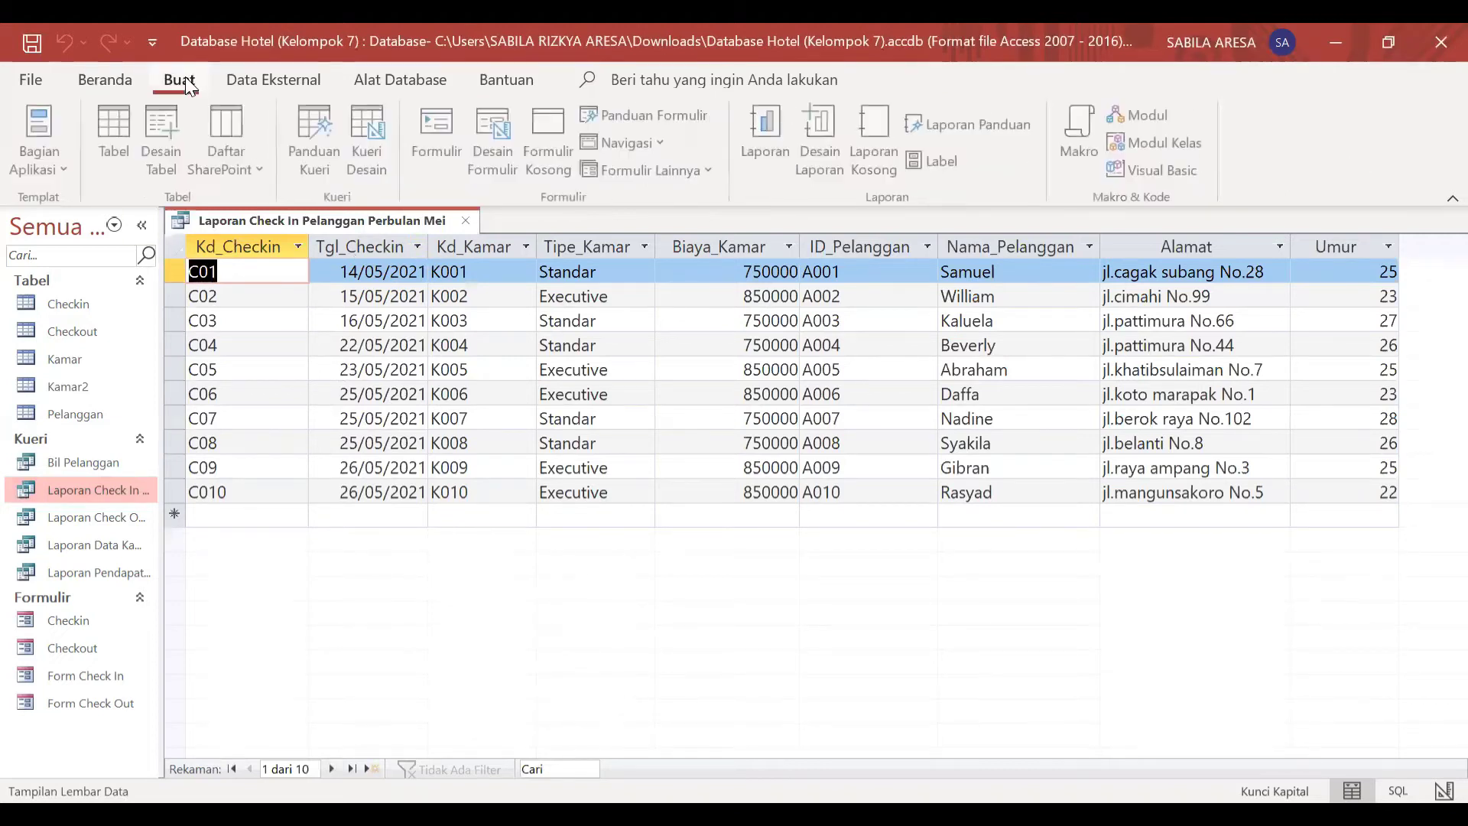
left_click(379, 154)
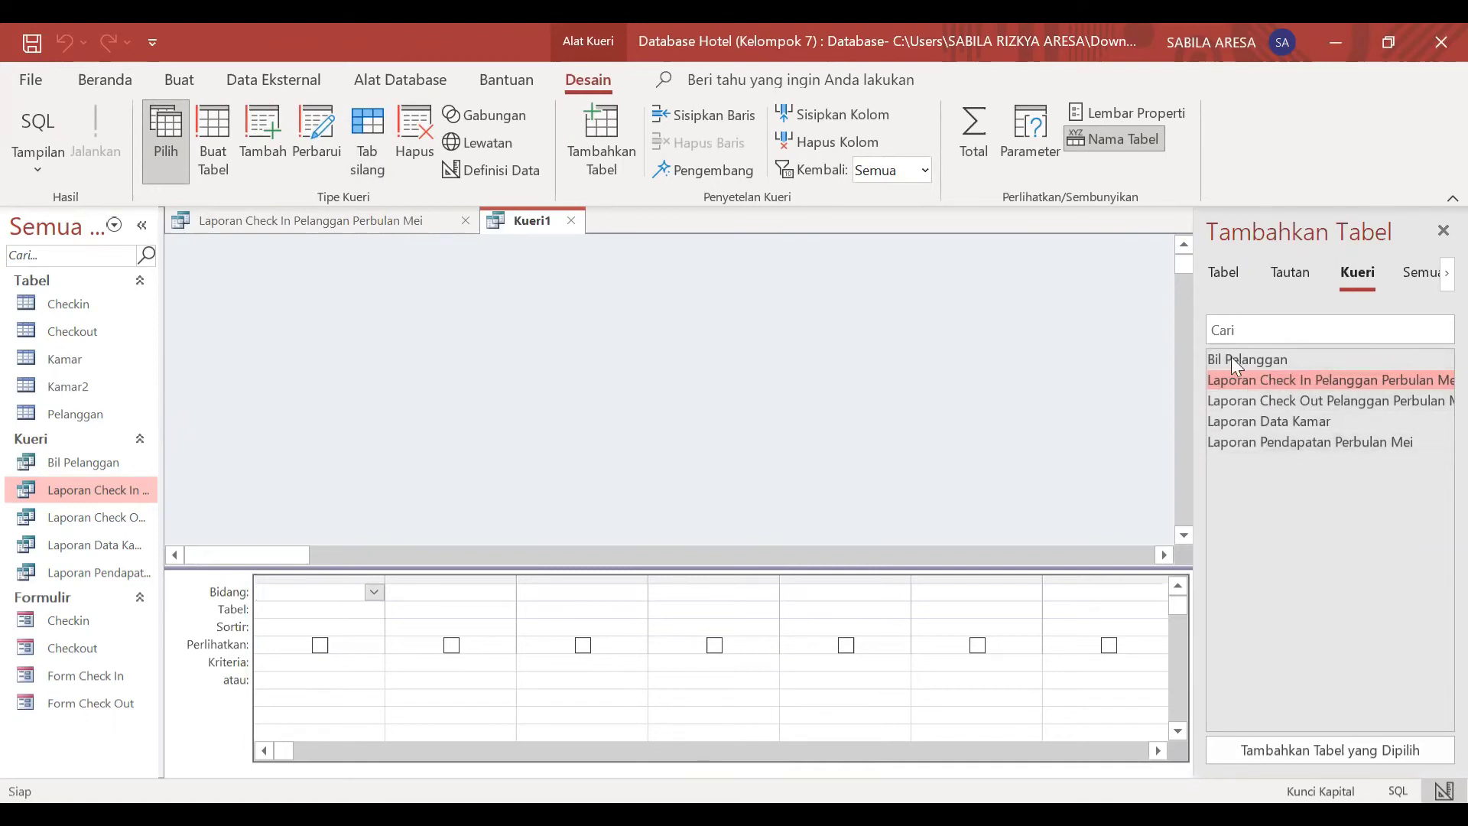
left_click(1230, 275)
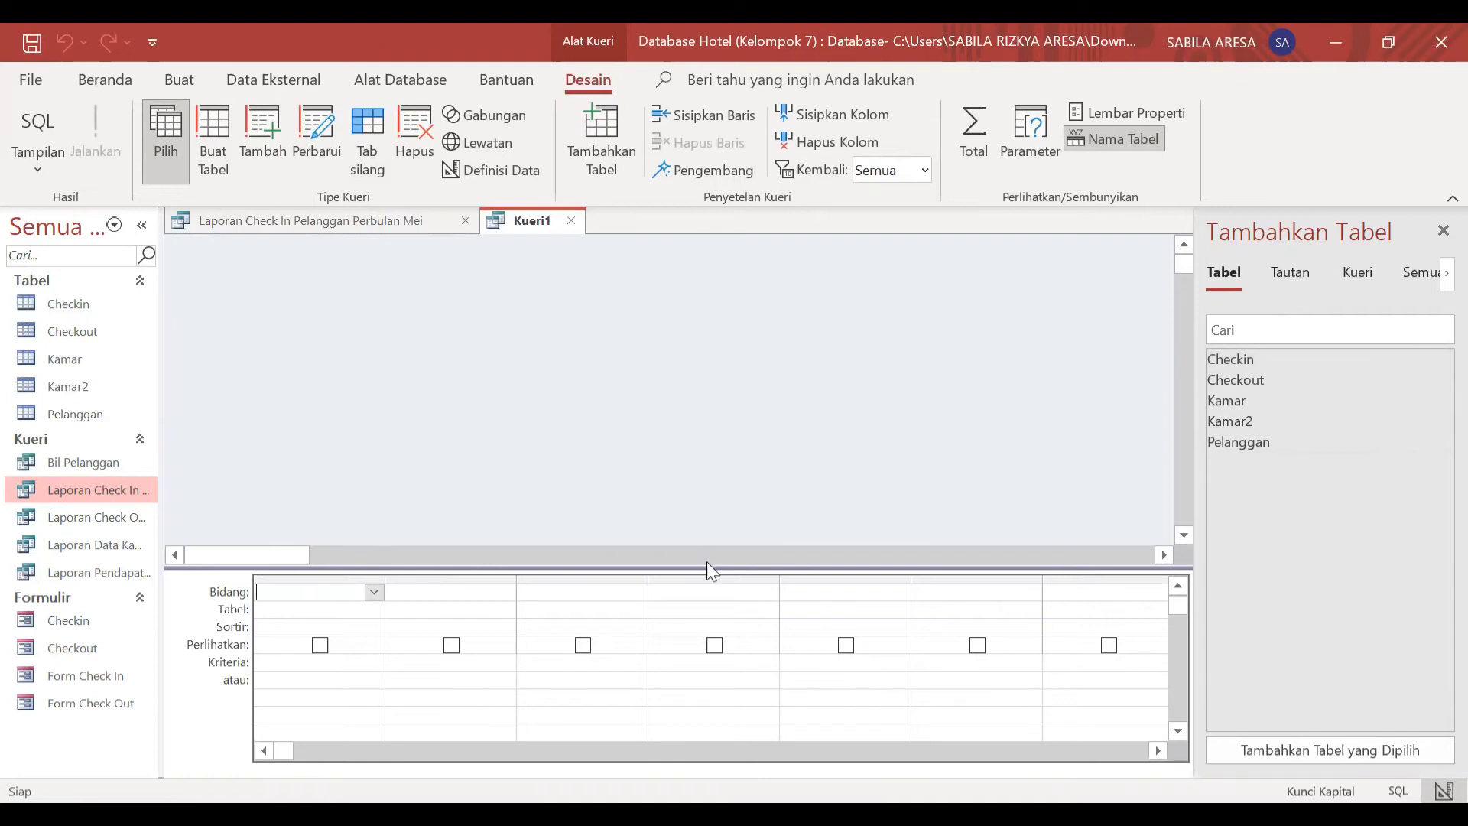
Step: Add the Pelanggan, Kamar2 and Checkin tables to the new query's design
double_click(1317, 441)
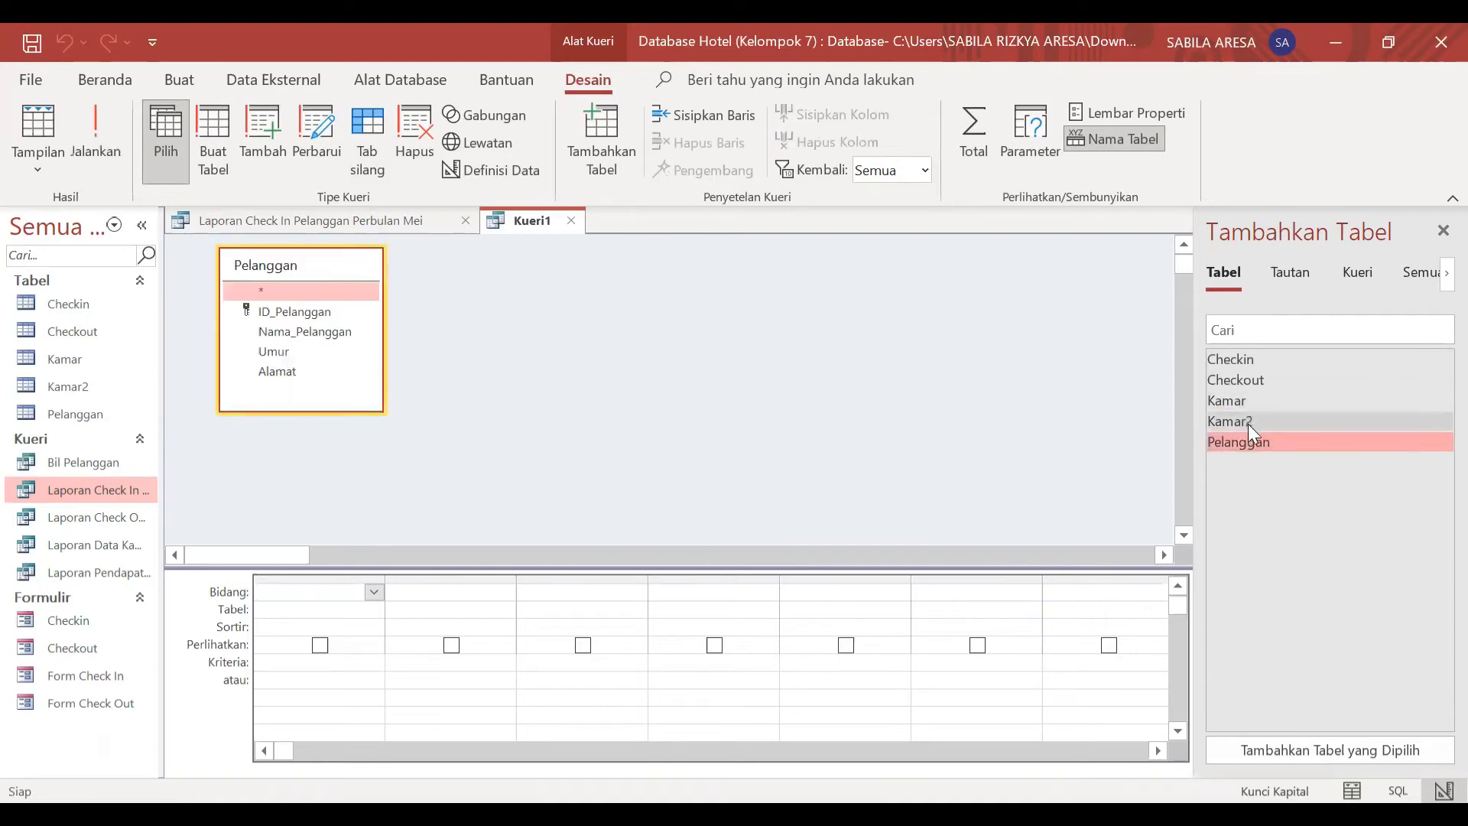
double_click(1225, 422)
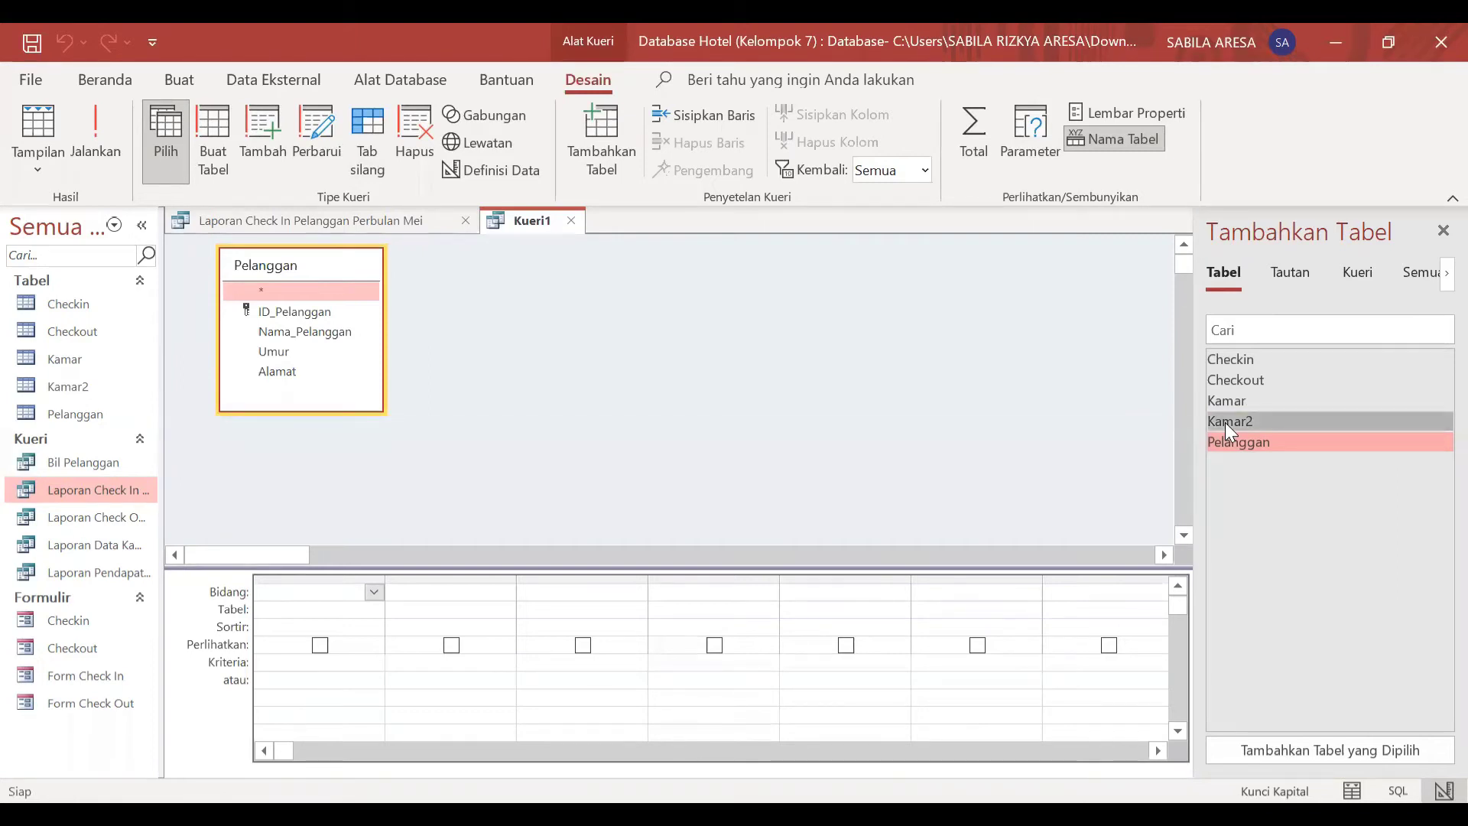
double_click(1243, 358)
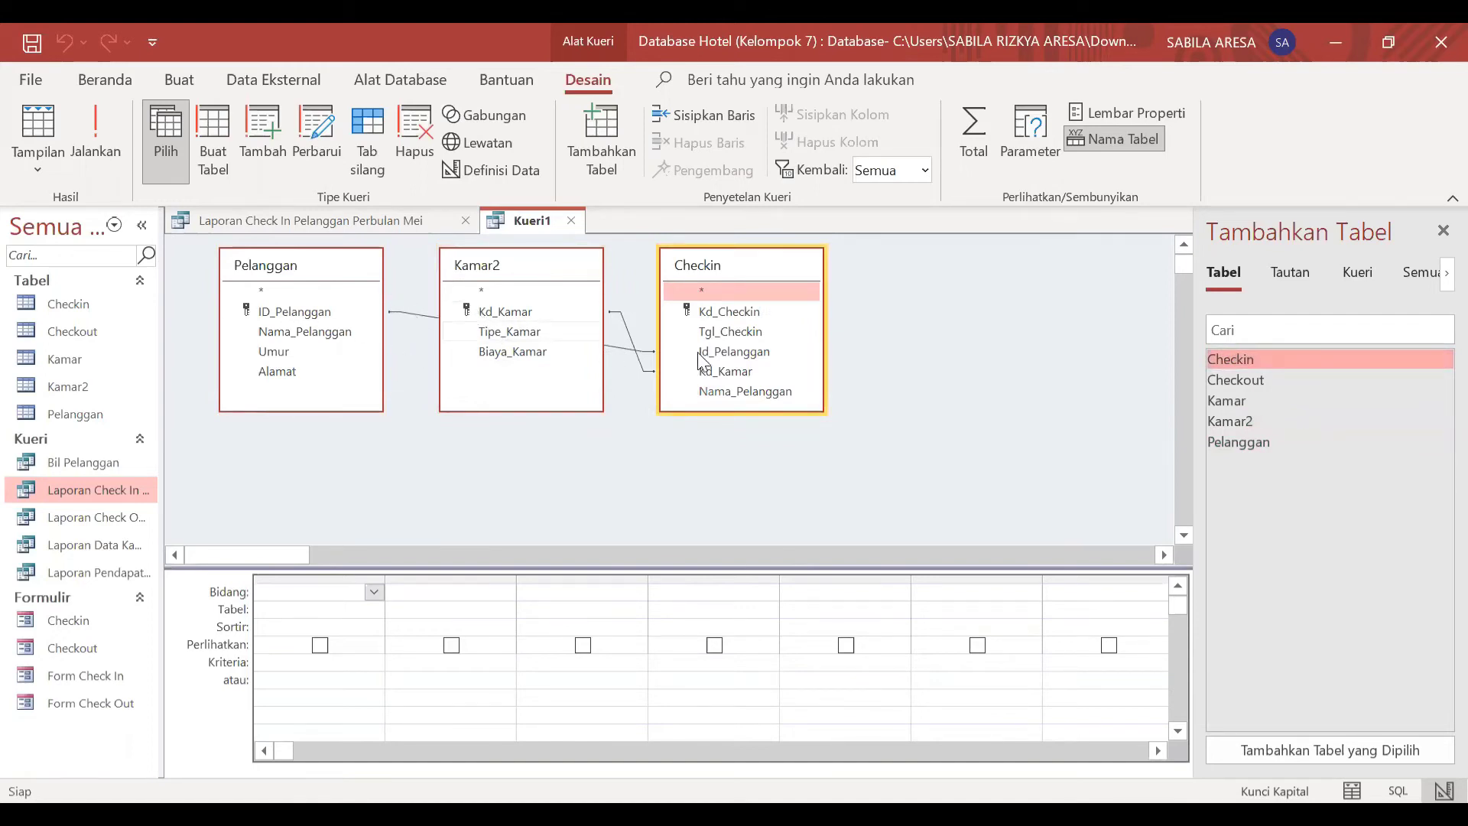
Step: Rearrange the query's table boxes so Kamar2 sits beneath Pelanggan and Checkin stands close beside them
left_click_drag(538, 267, 314, 445)
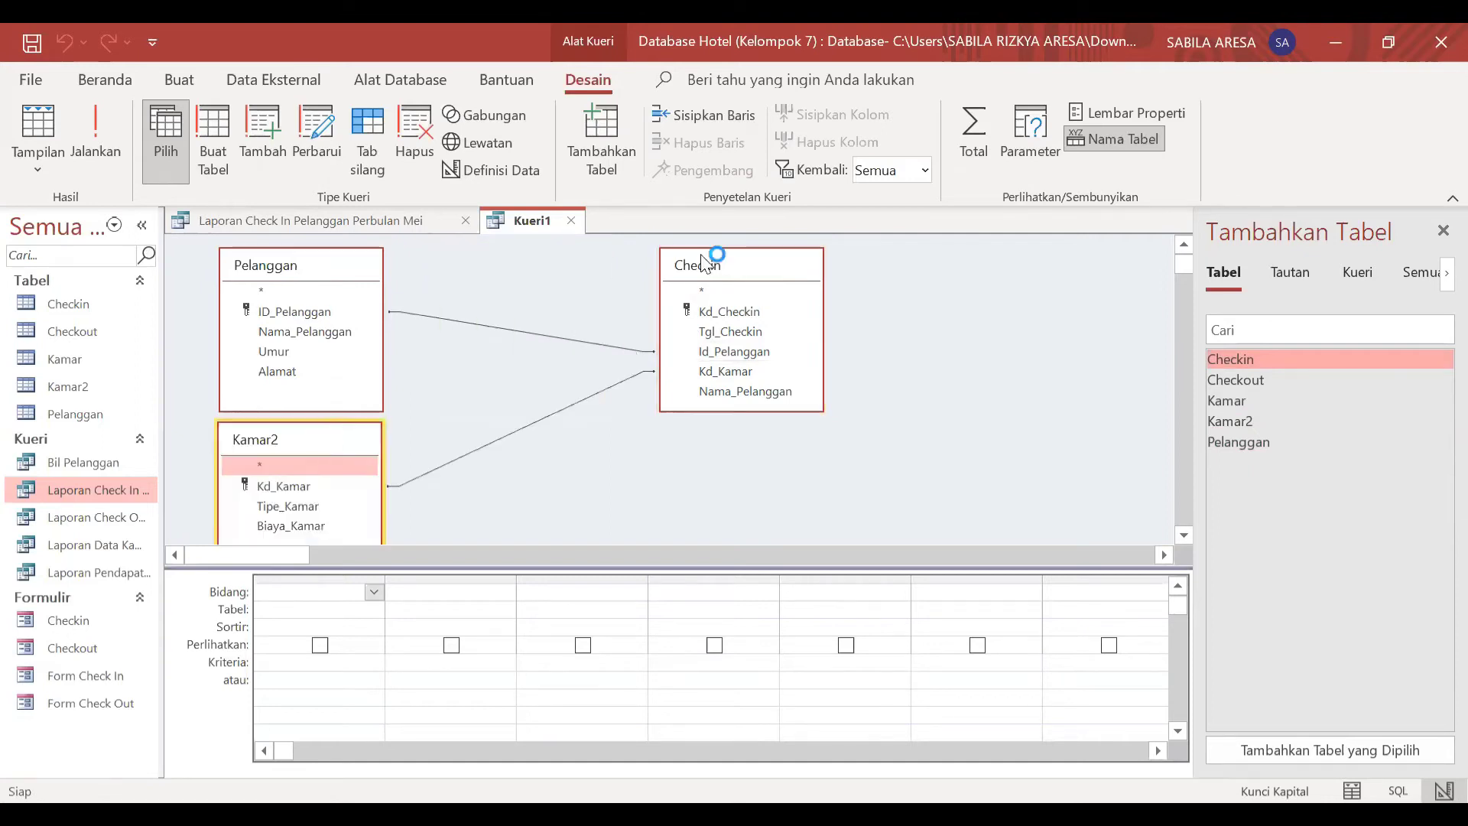
left_click(729, 282)
left_click_drag(728, 282, 547, 324)
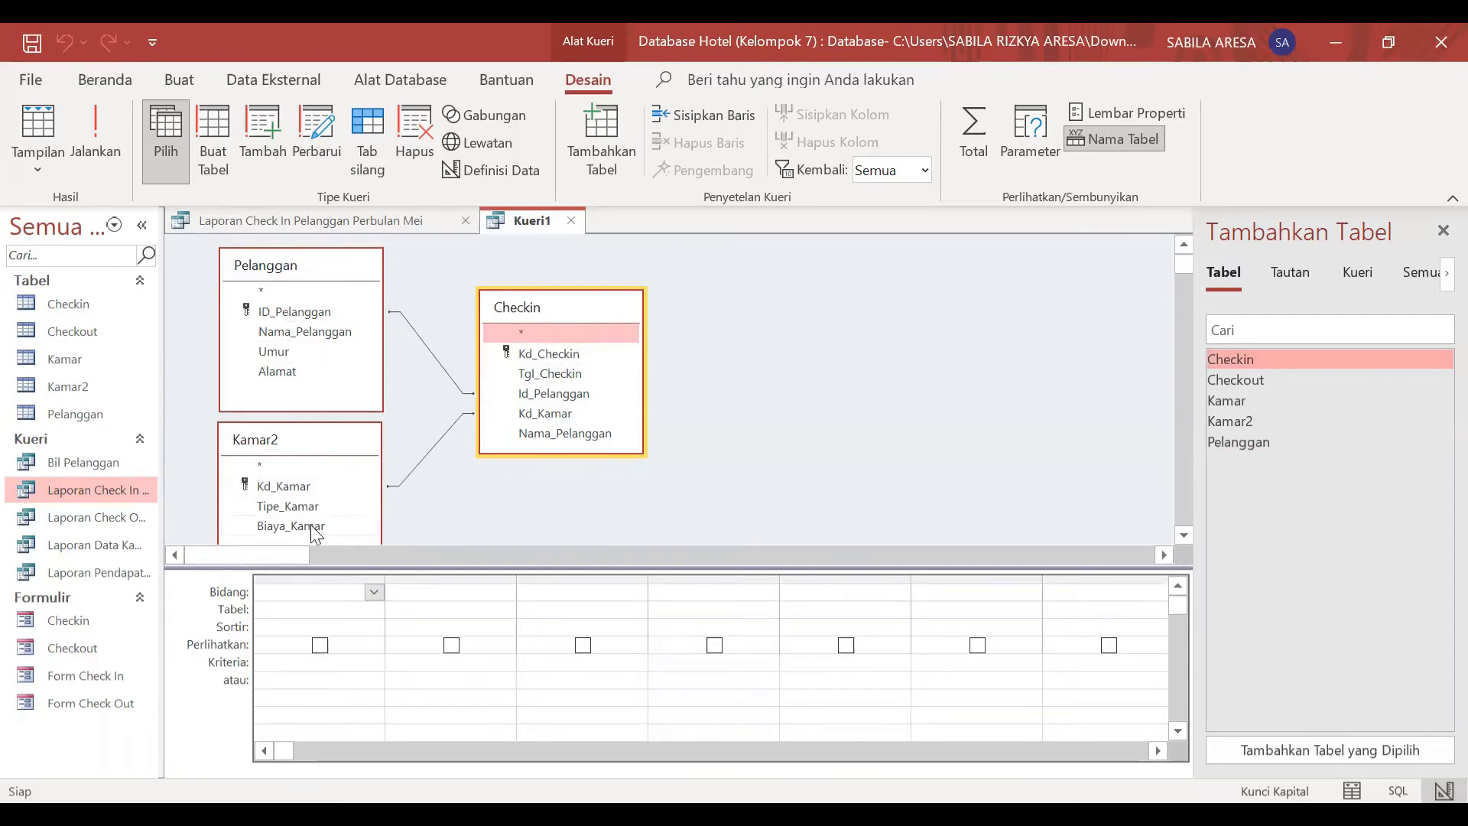
Step: Include the Kd_Checkin and Tgl_Checkin fields of the Checkin table in the query
left_click(374, 593)
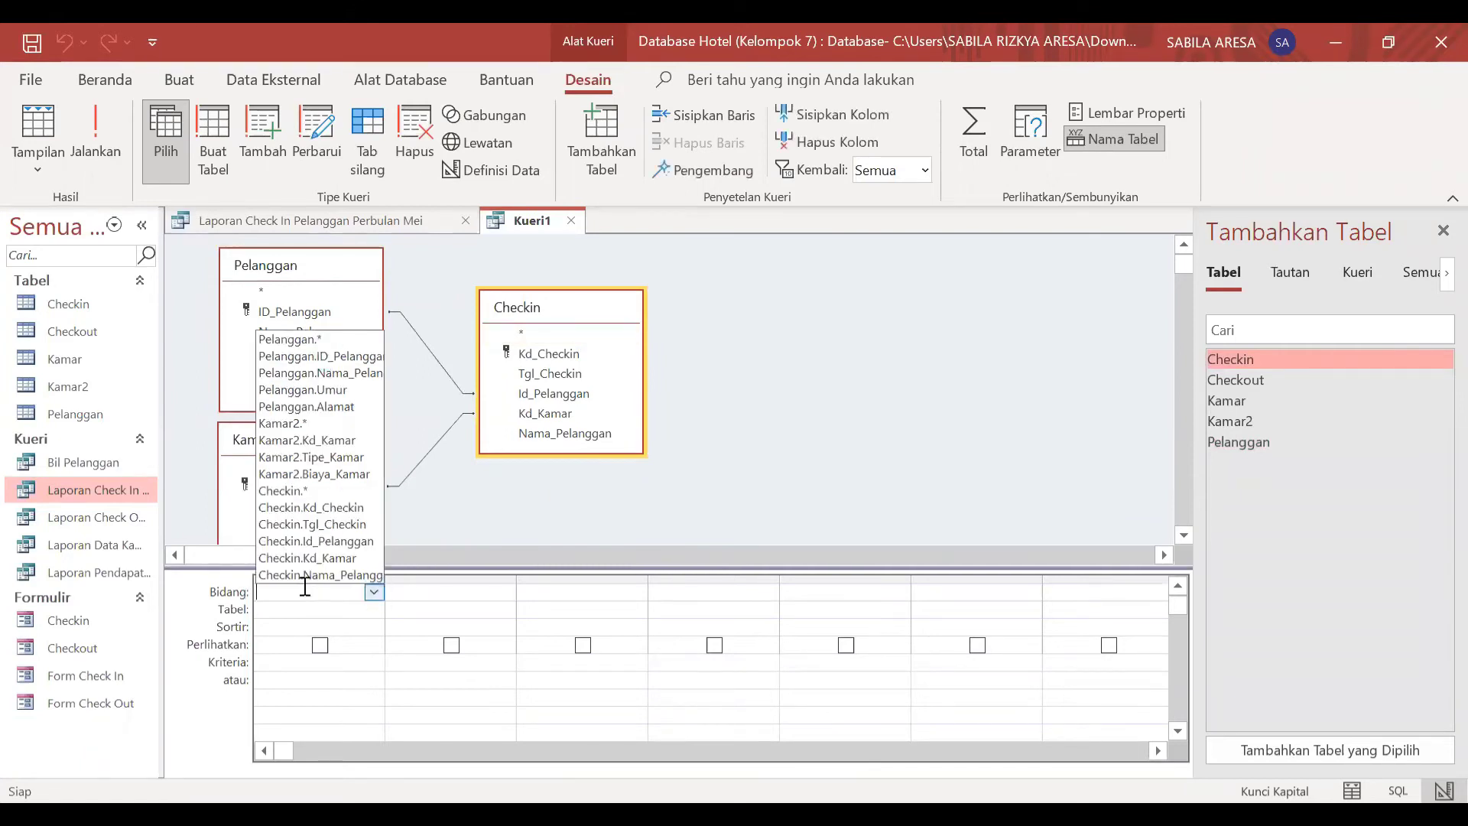
left_click(380, 597)
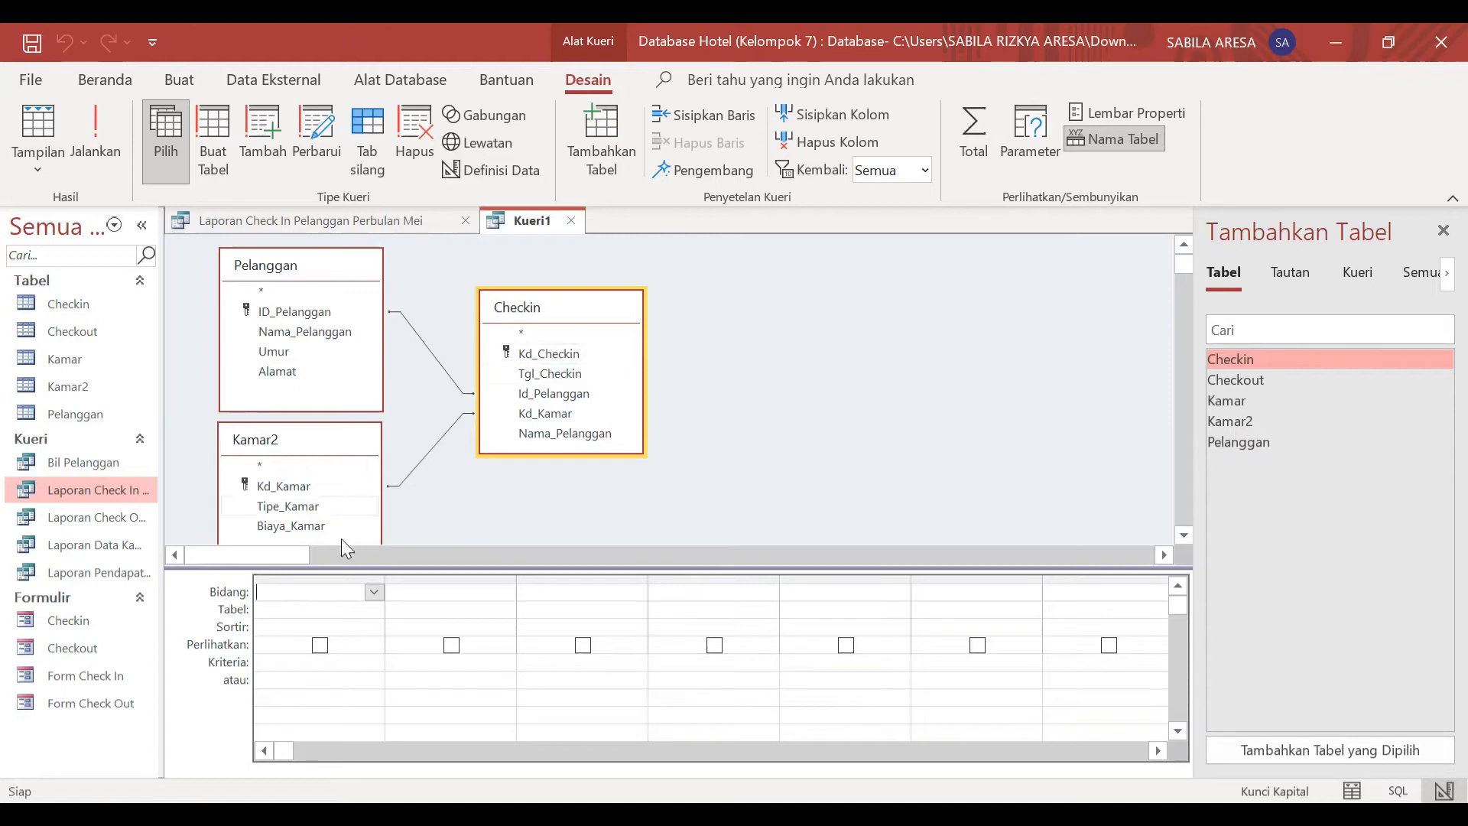
double_click(521, 354)
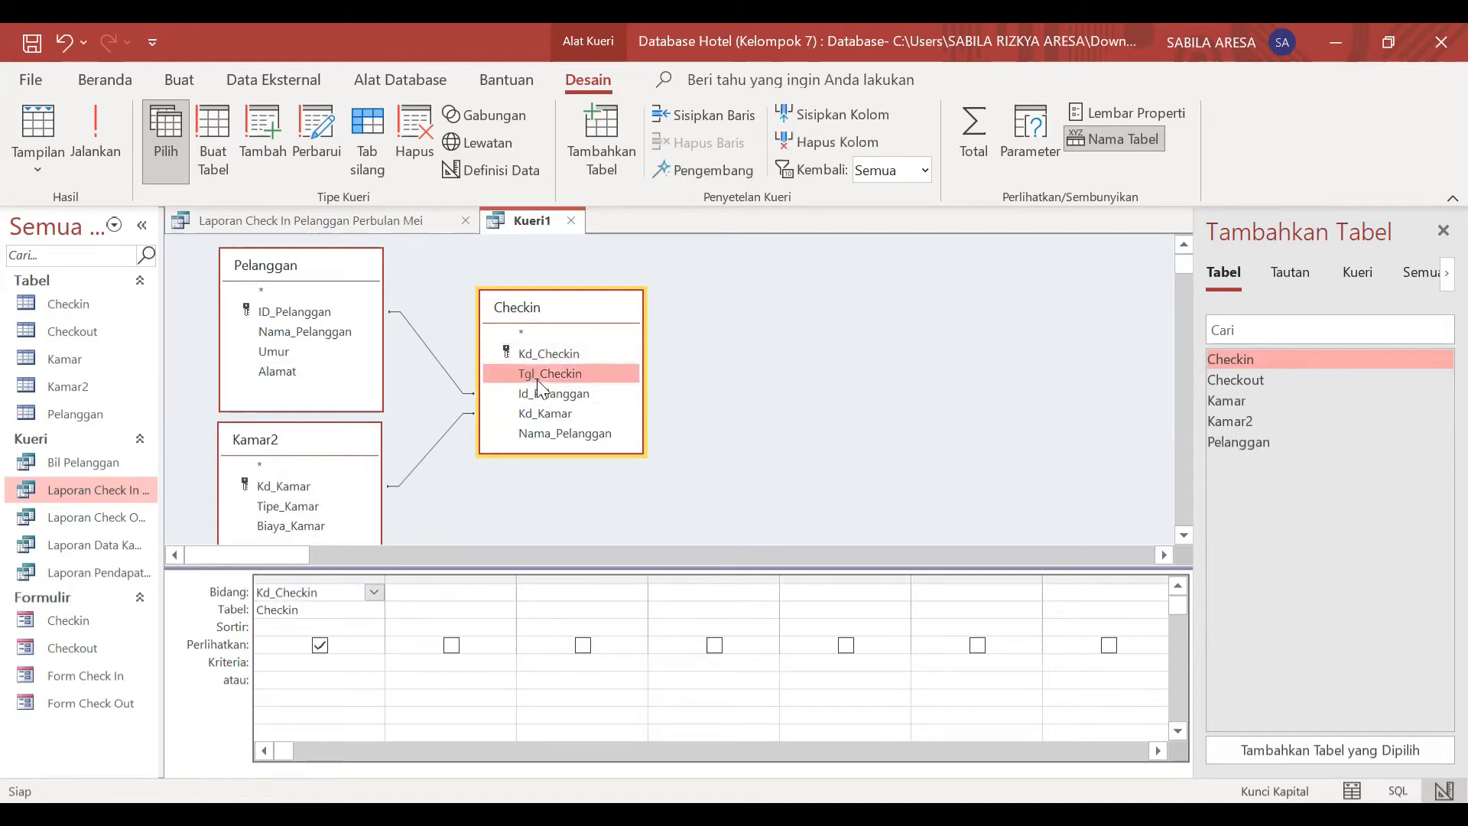
double_click(538, 378)
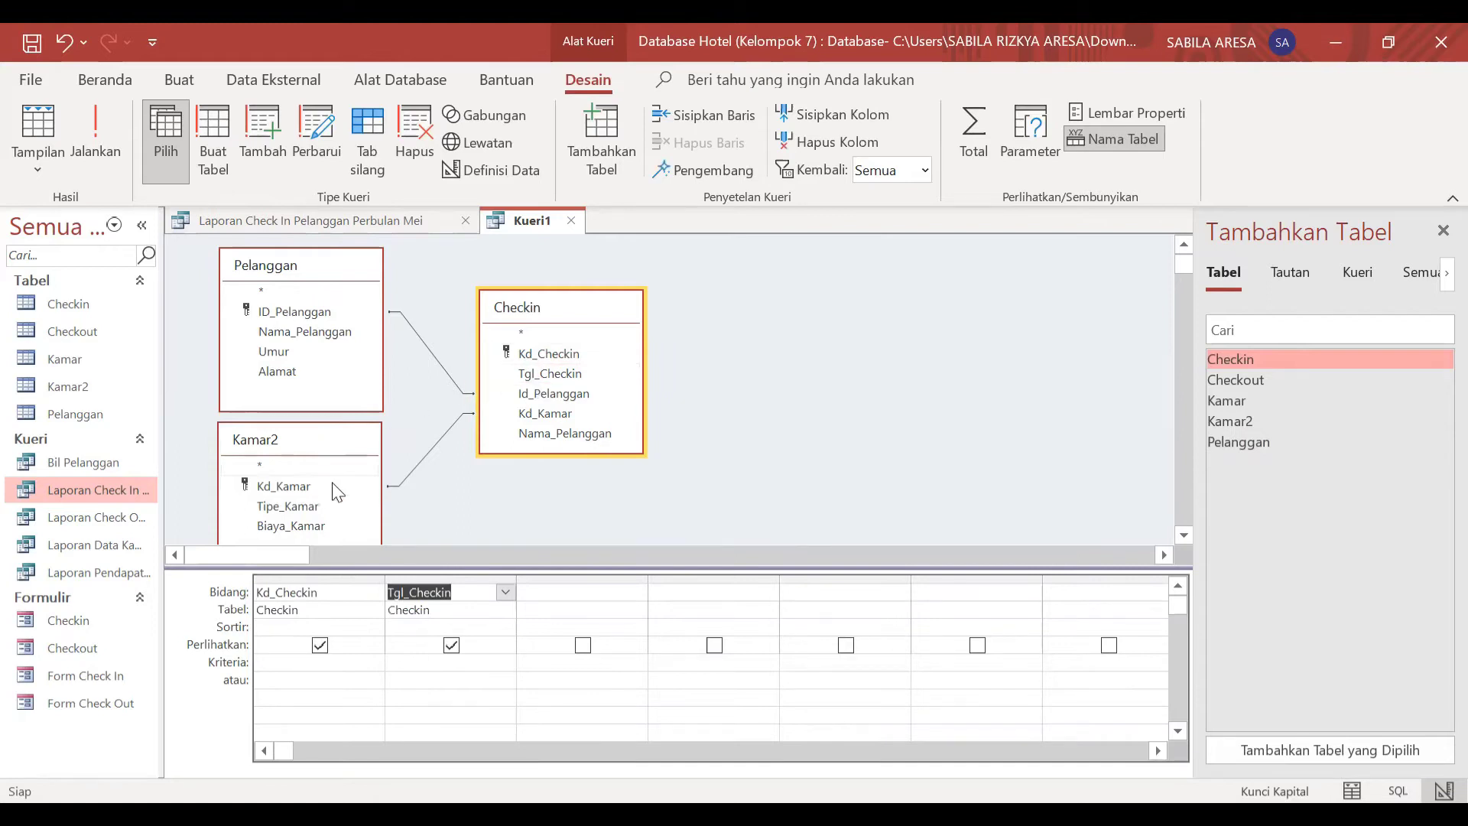
Step: Include the Kd_Kamar, Tipe_Kamar and Biaya_Kamar fields of the Kamar2 table in the query
double_click(298, 486)
left_click(317, 507)
double_click(316, 506)
double_click(318, 530)
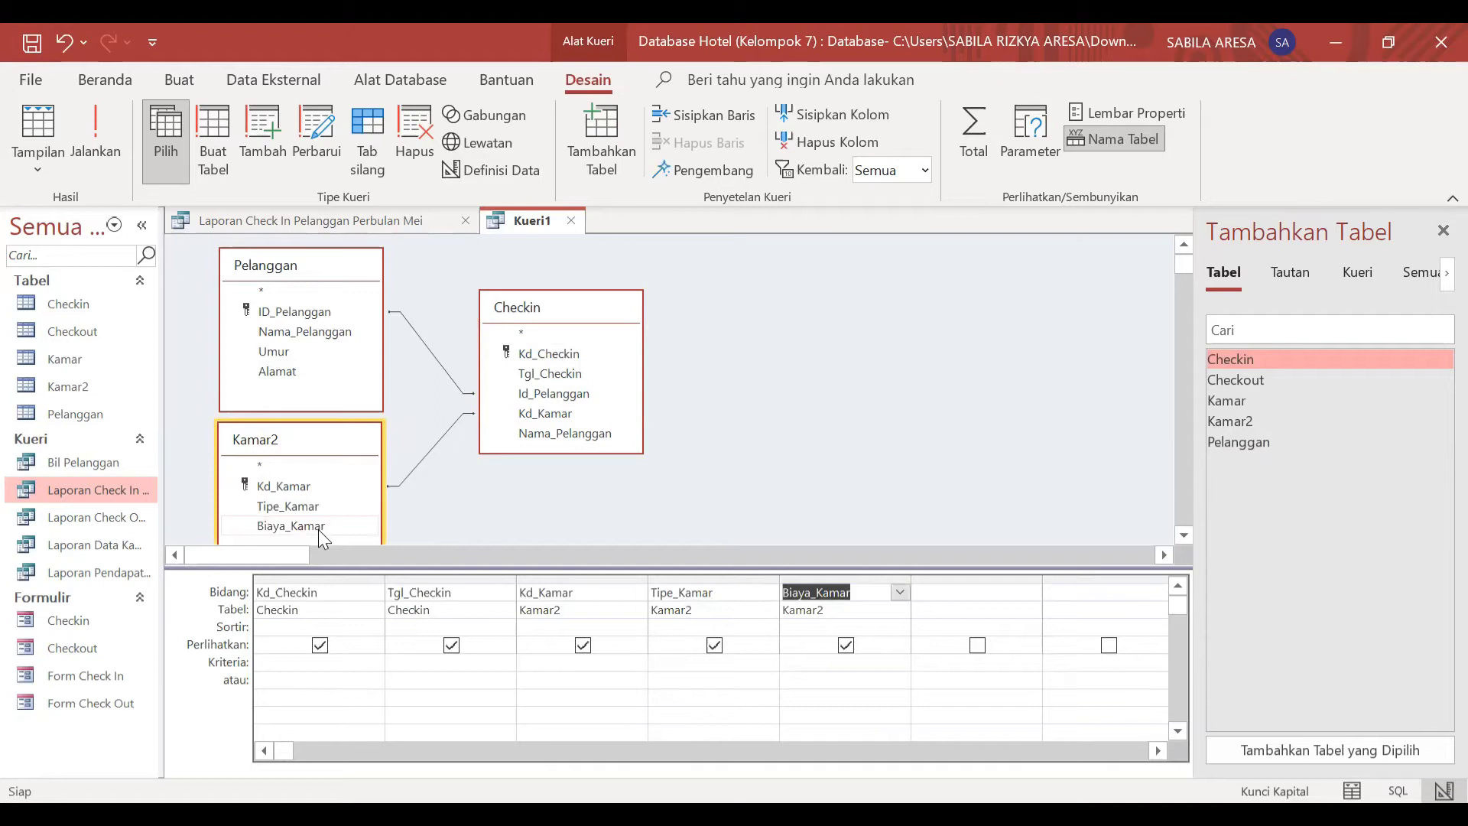
Step: Include the ID_Pelanggan, Nama_Pelanggan, Alamat and Umur fields of the Pelanggan table in the query
double_click(303, 312)
left_click(305, 331)
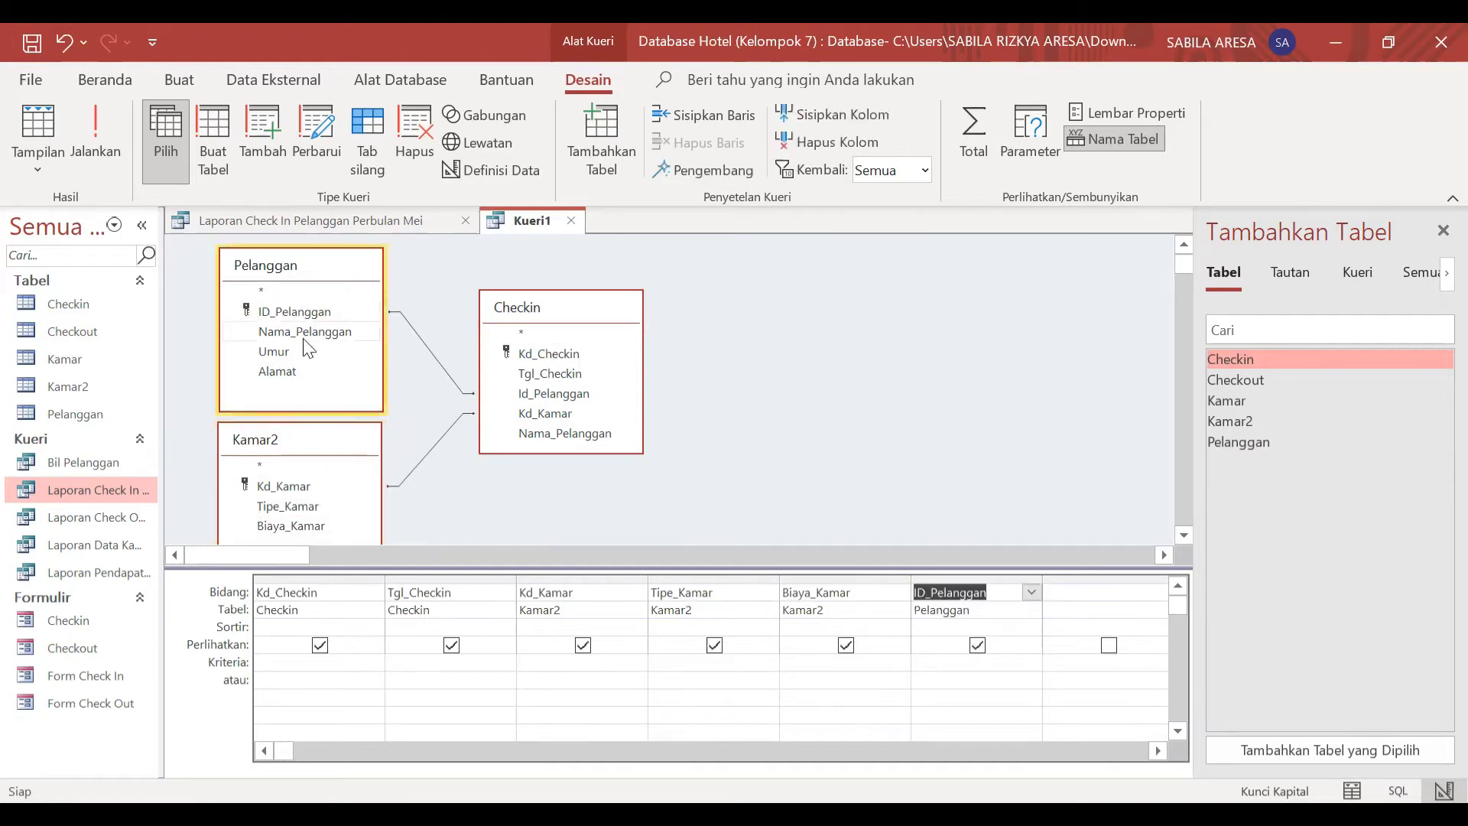
double_click(297, 333)
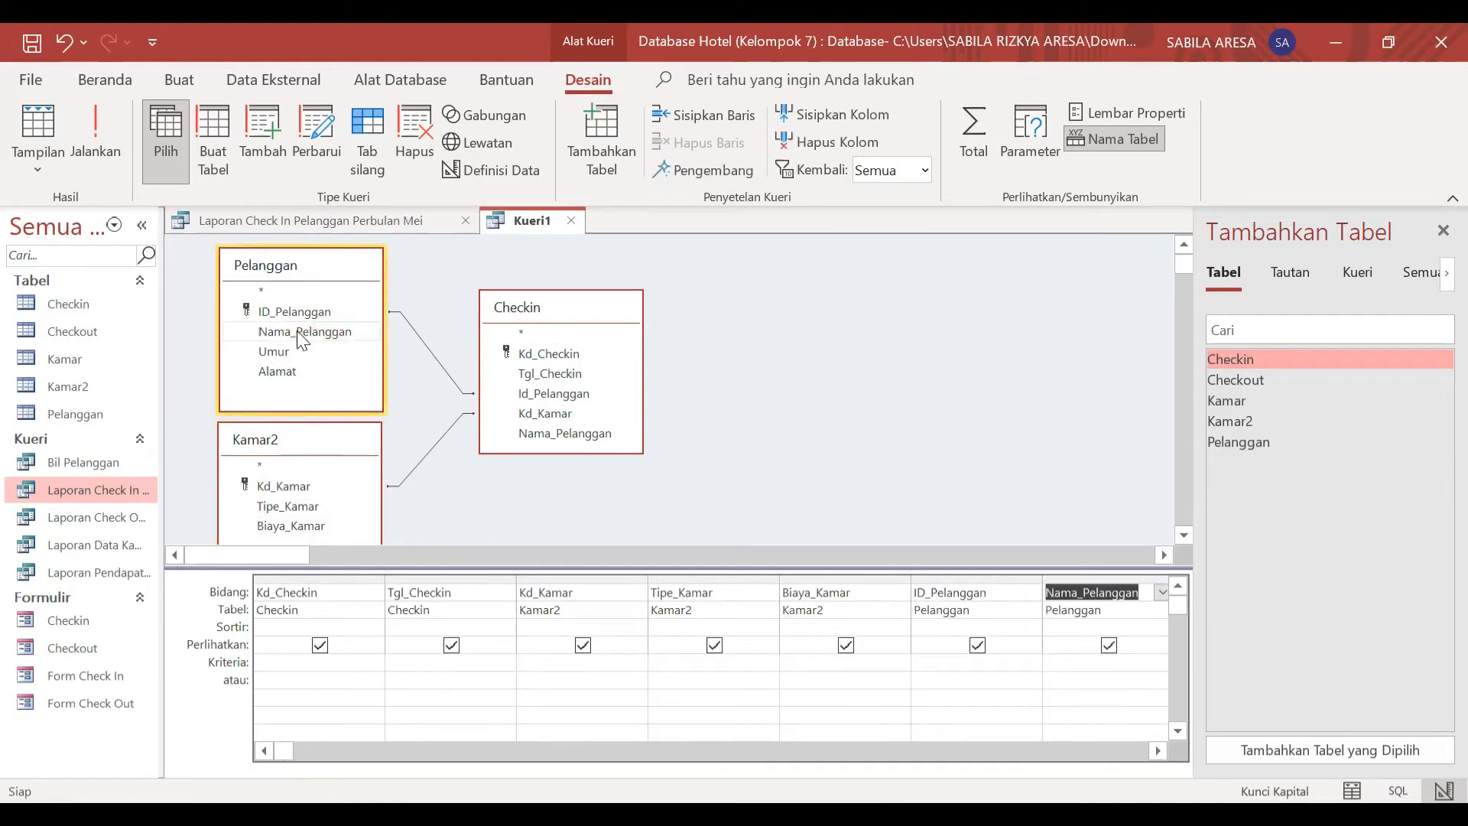
double_click(272, 372)
double_click(273, 351)
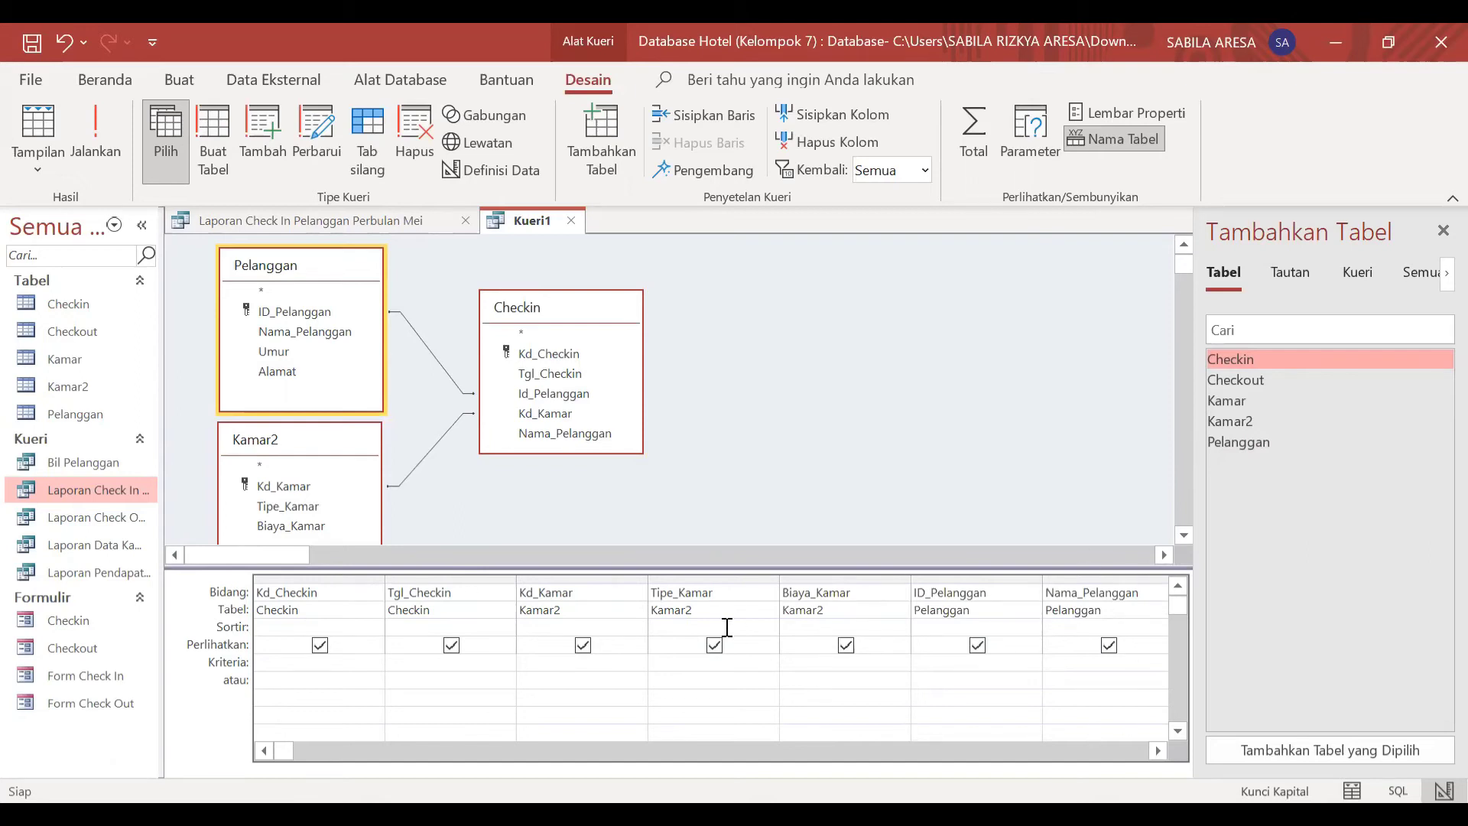
Step: Save the query under the name "Lap Check In Pelanggan 2"
right_click(535, 226)
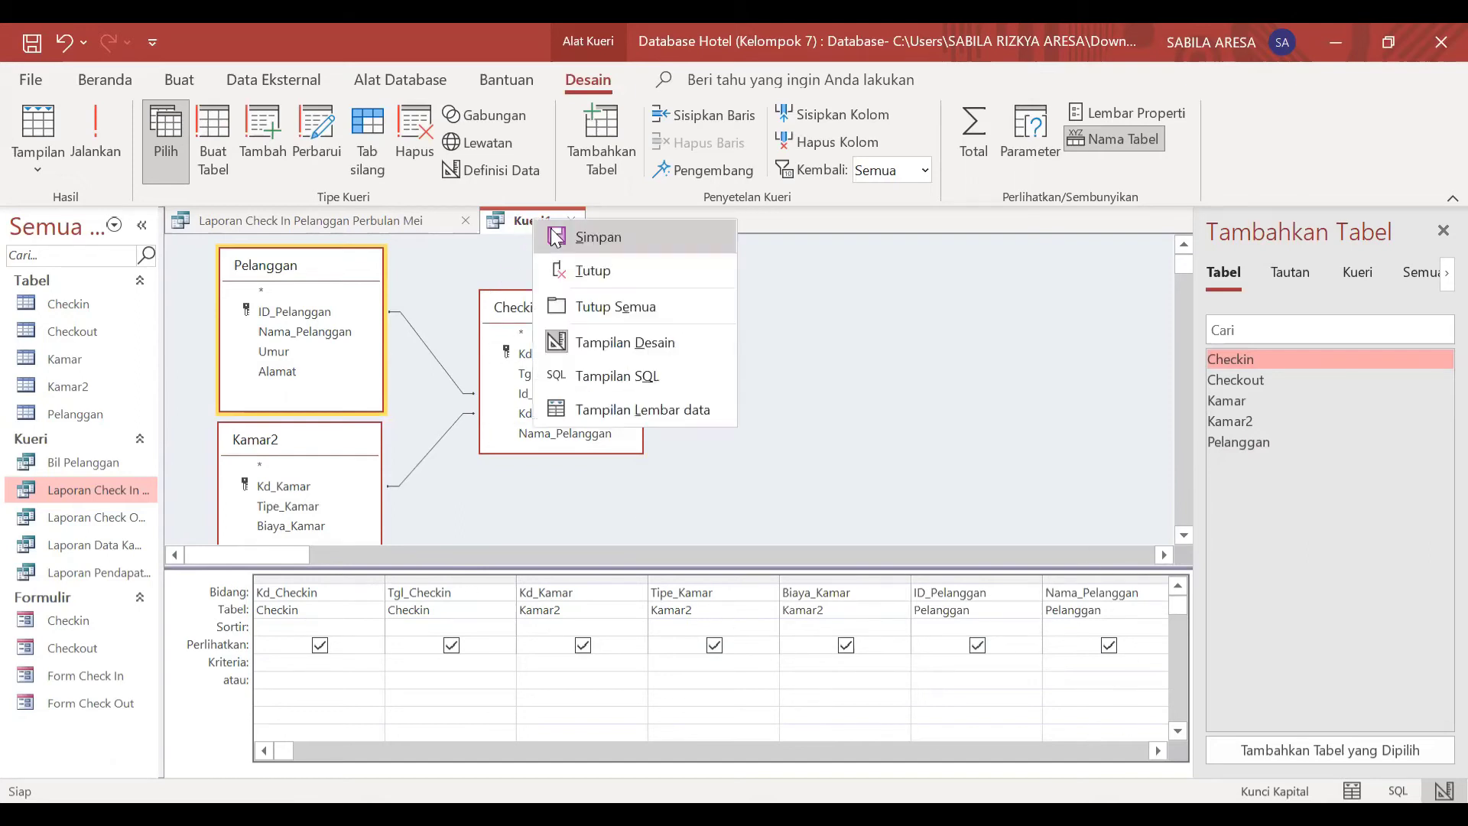
left_click(556, 238)
left_click(719, 310)
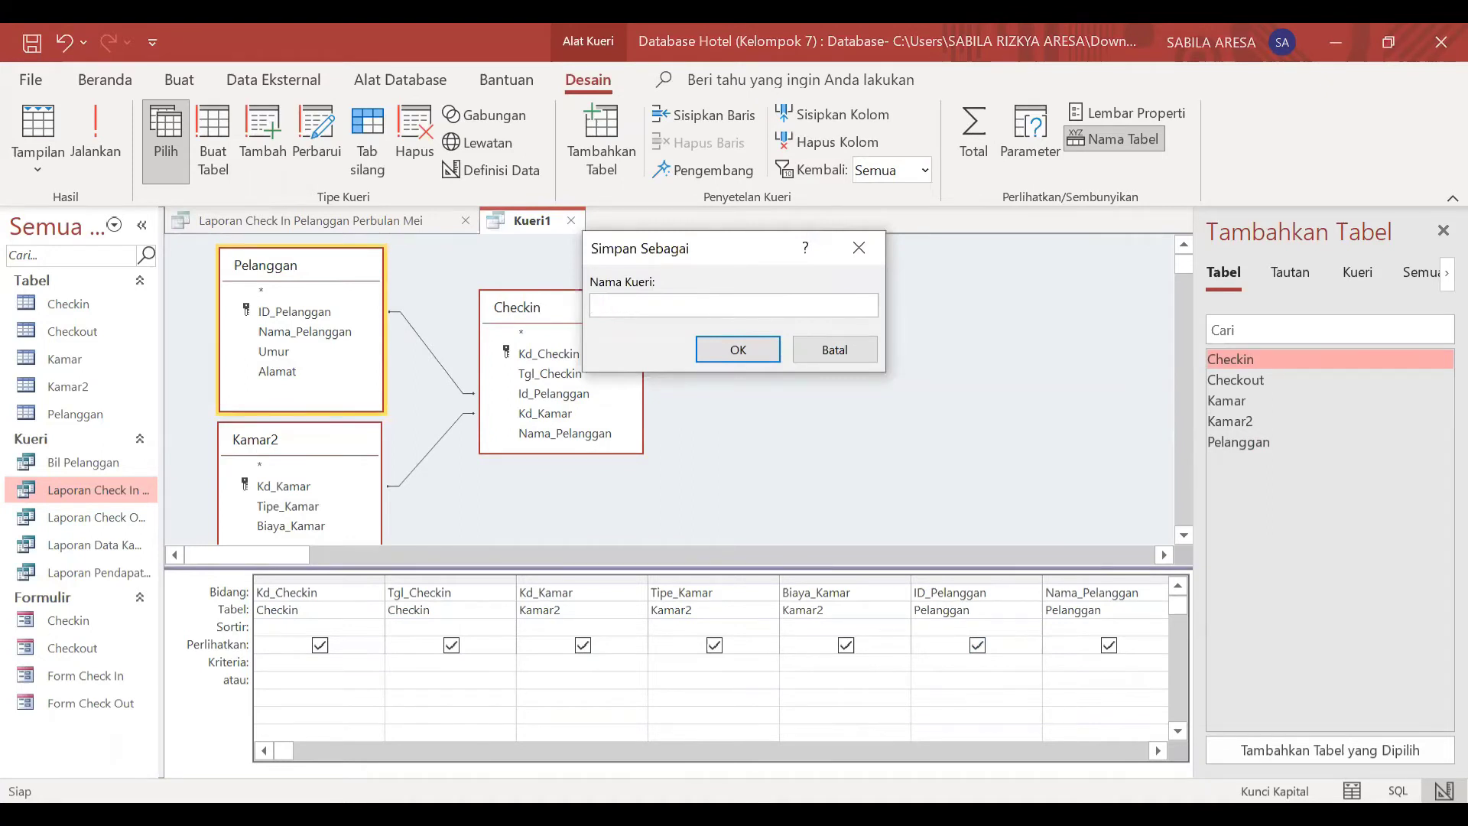
key("Caps_Lock")
key("Caps_Lock")
type("L")
key("Caps_Lock")
type("ap")
key("Caps_Lock")
type("C")
key("Caps_Lock")
type("heck")
key("Caps_Lock")
type("I")
key("Caps_Lock")
type("n")
key("Caps_Lock")
type("P")
key("Caps_Lock")
type("elanggan 2")
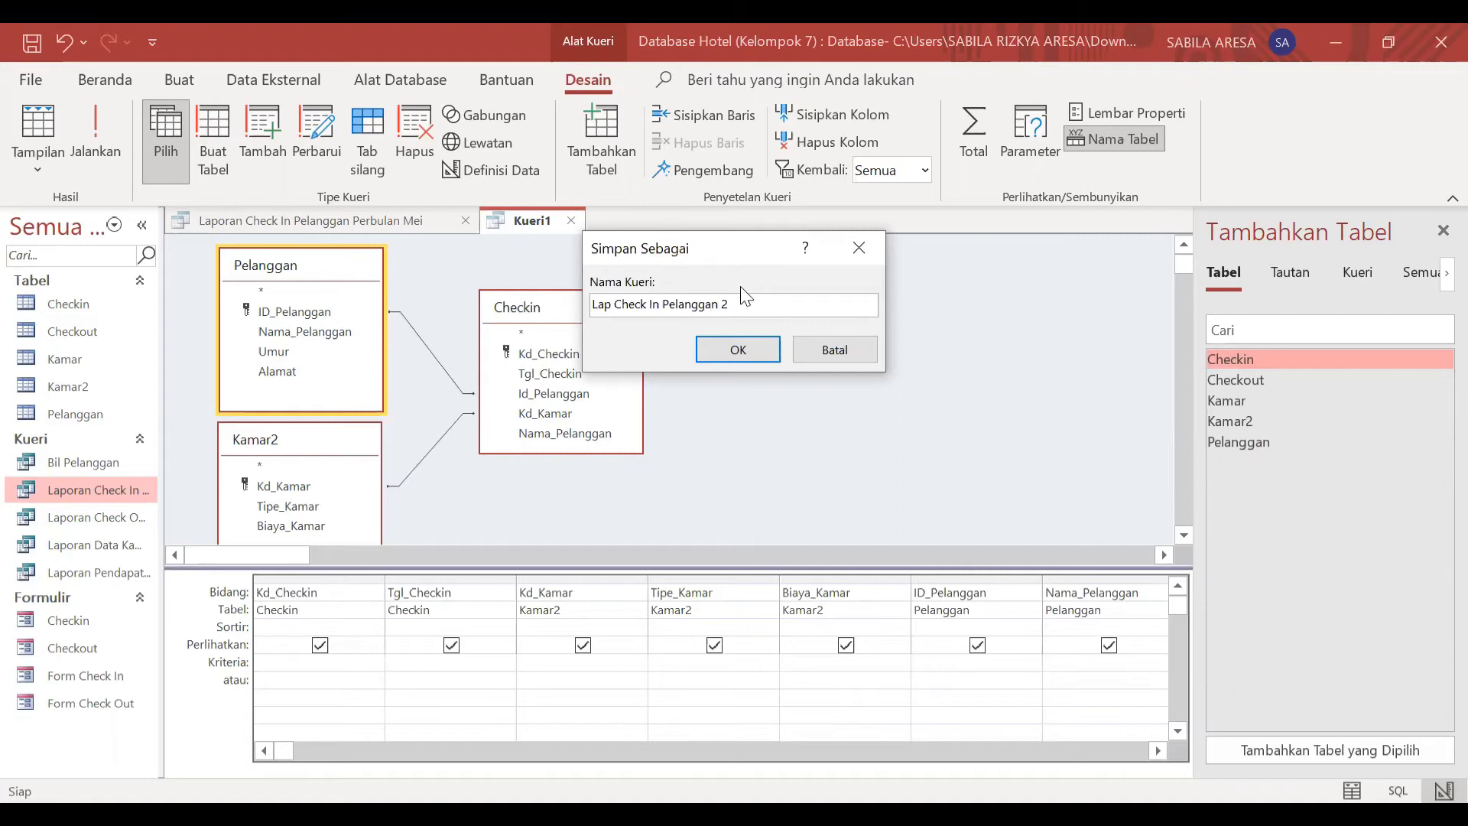
left_click(739, 349)
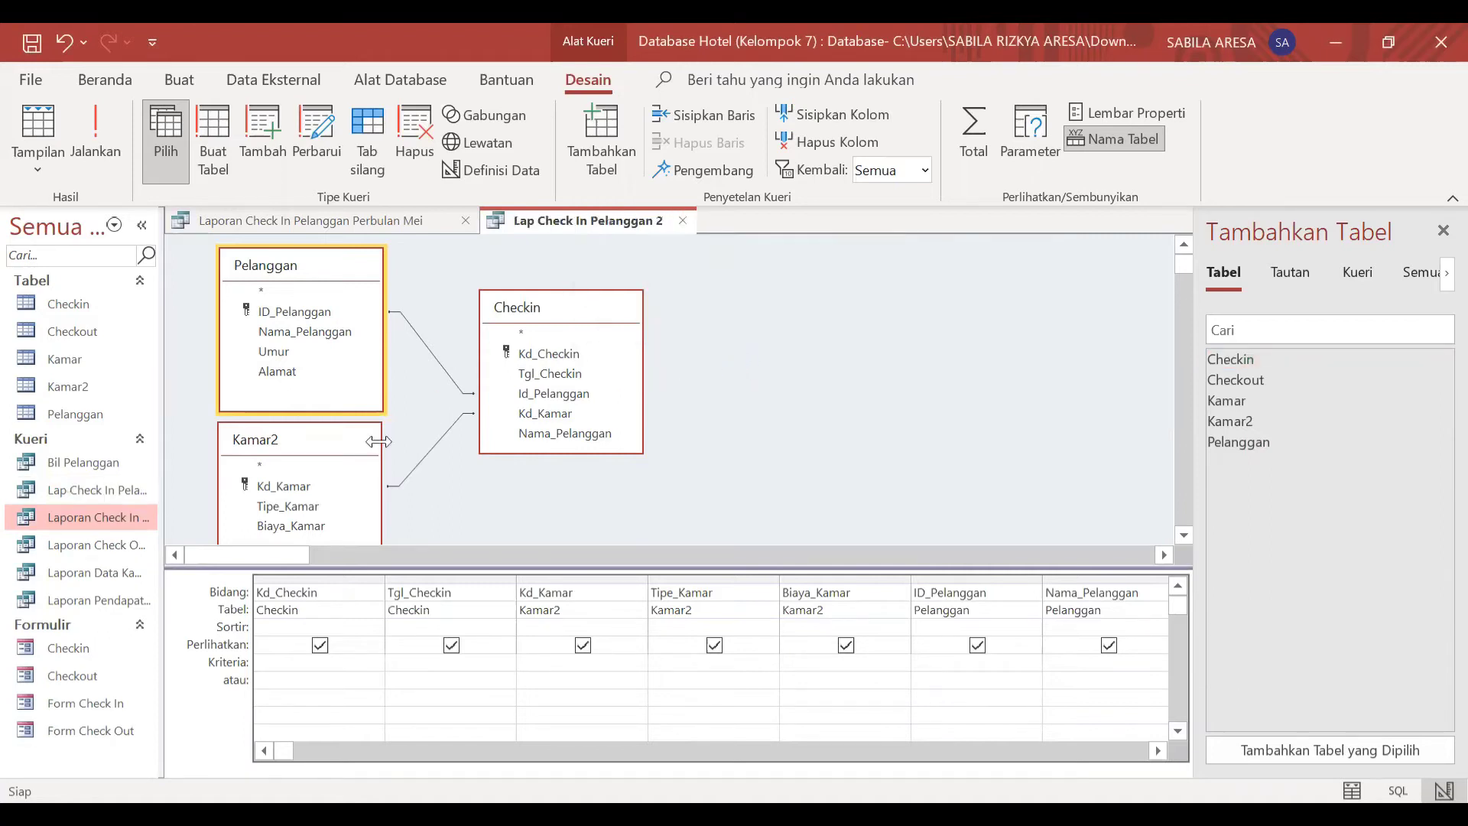
Step: Switch the Lap Check In Pelanggan 2 query to datasheet view to display its records
right_click(595, 217)
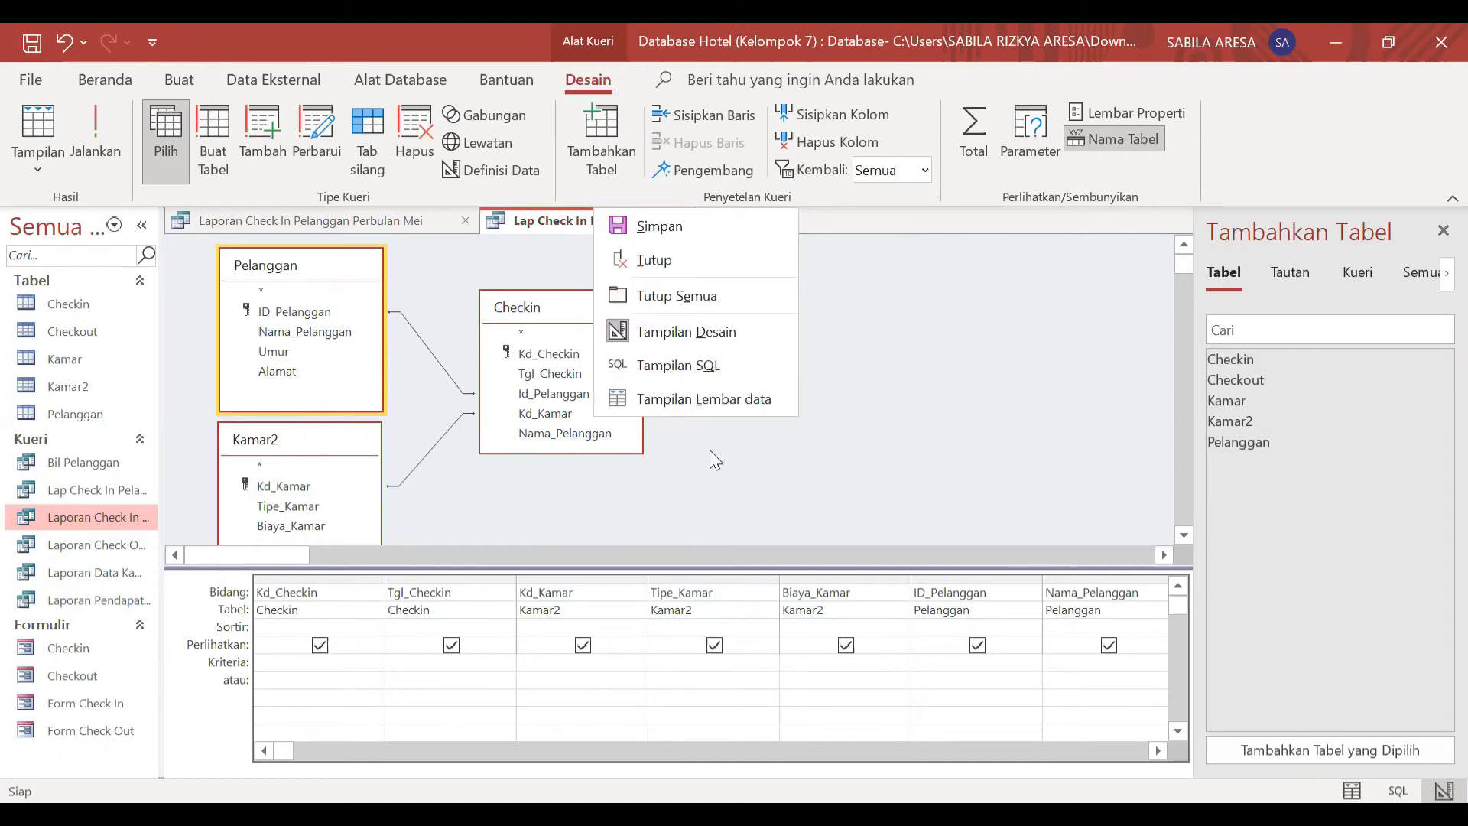
left_click(39, 152)
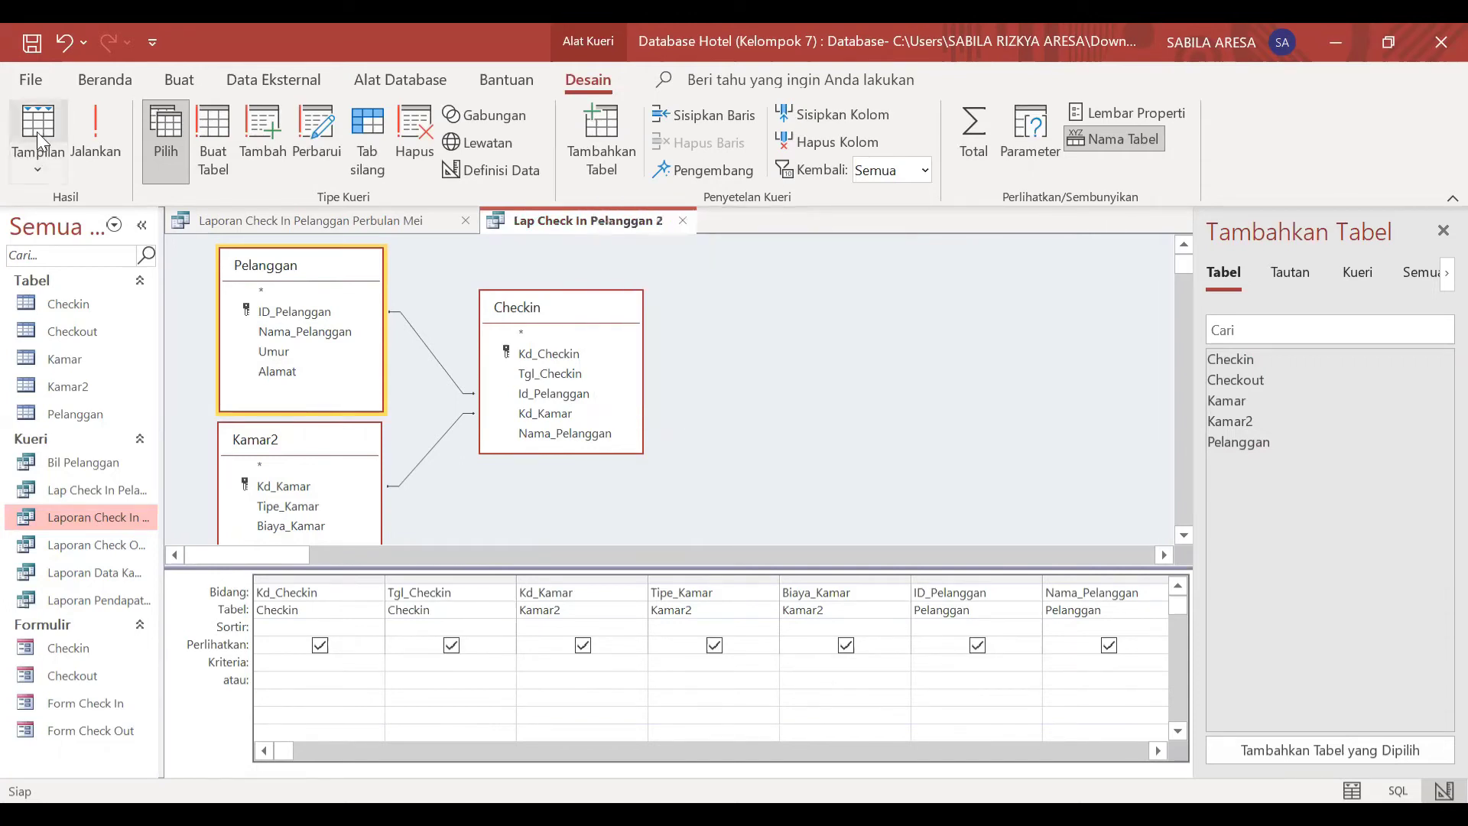
left_click(40, 142)
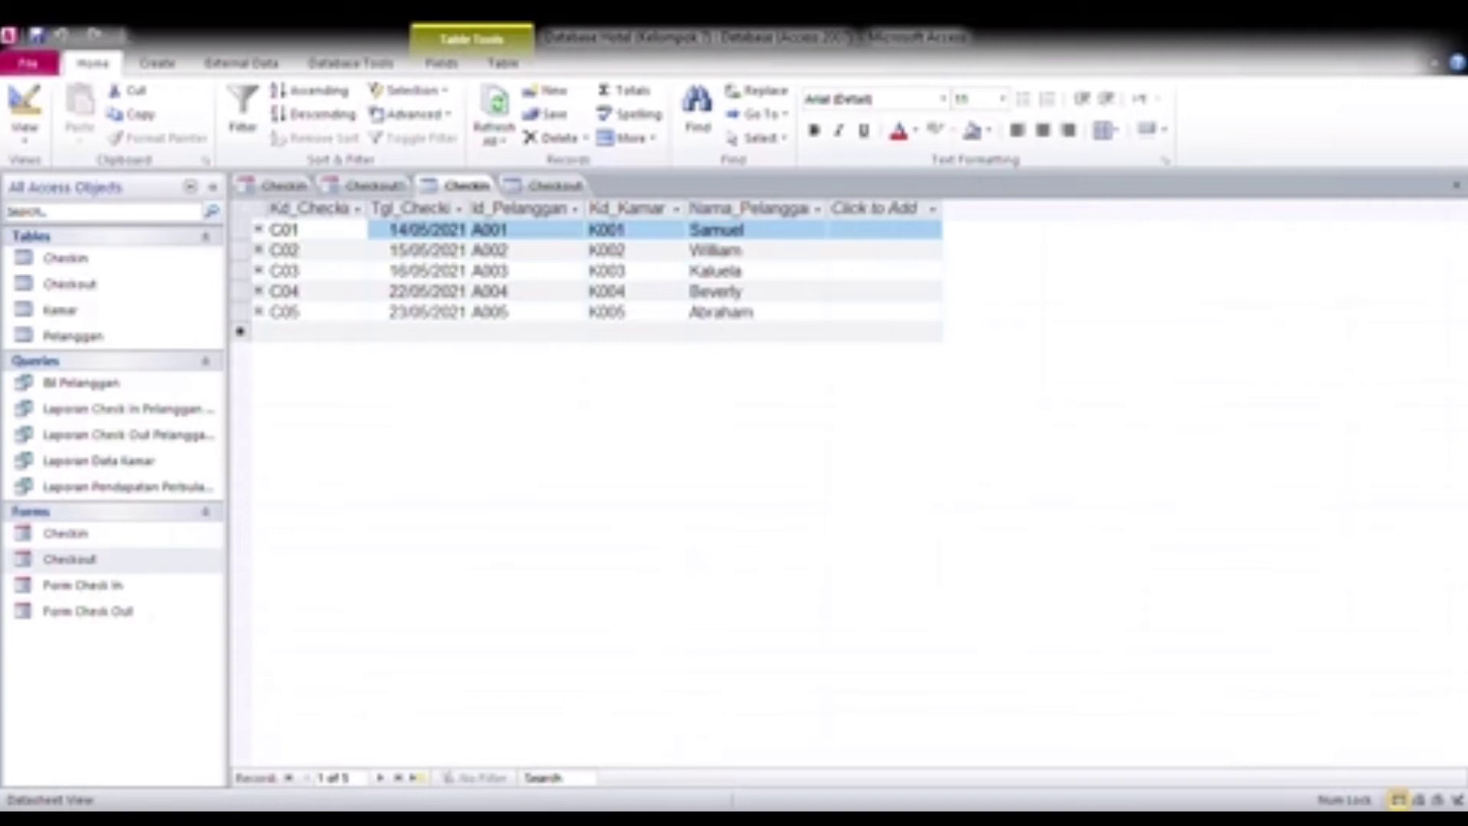
Step: Create a tabular form with the Form Wizard from all five fields of the Checkin table
left_click(1077, 740)
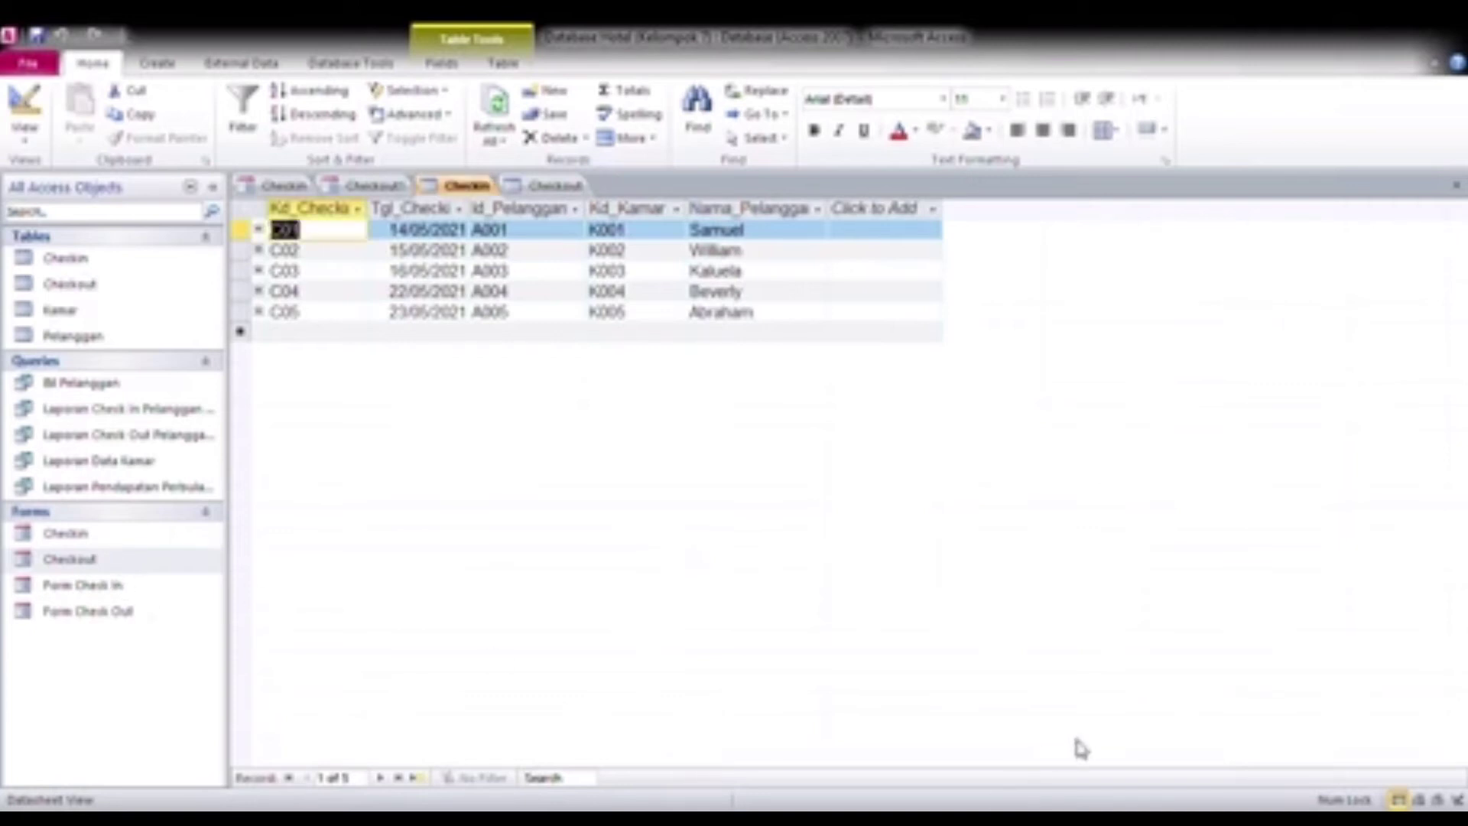
left_click(150, 260)
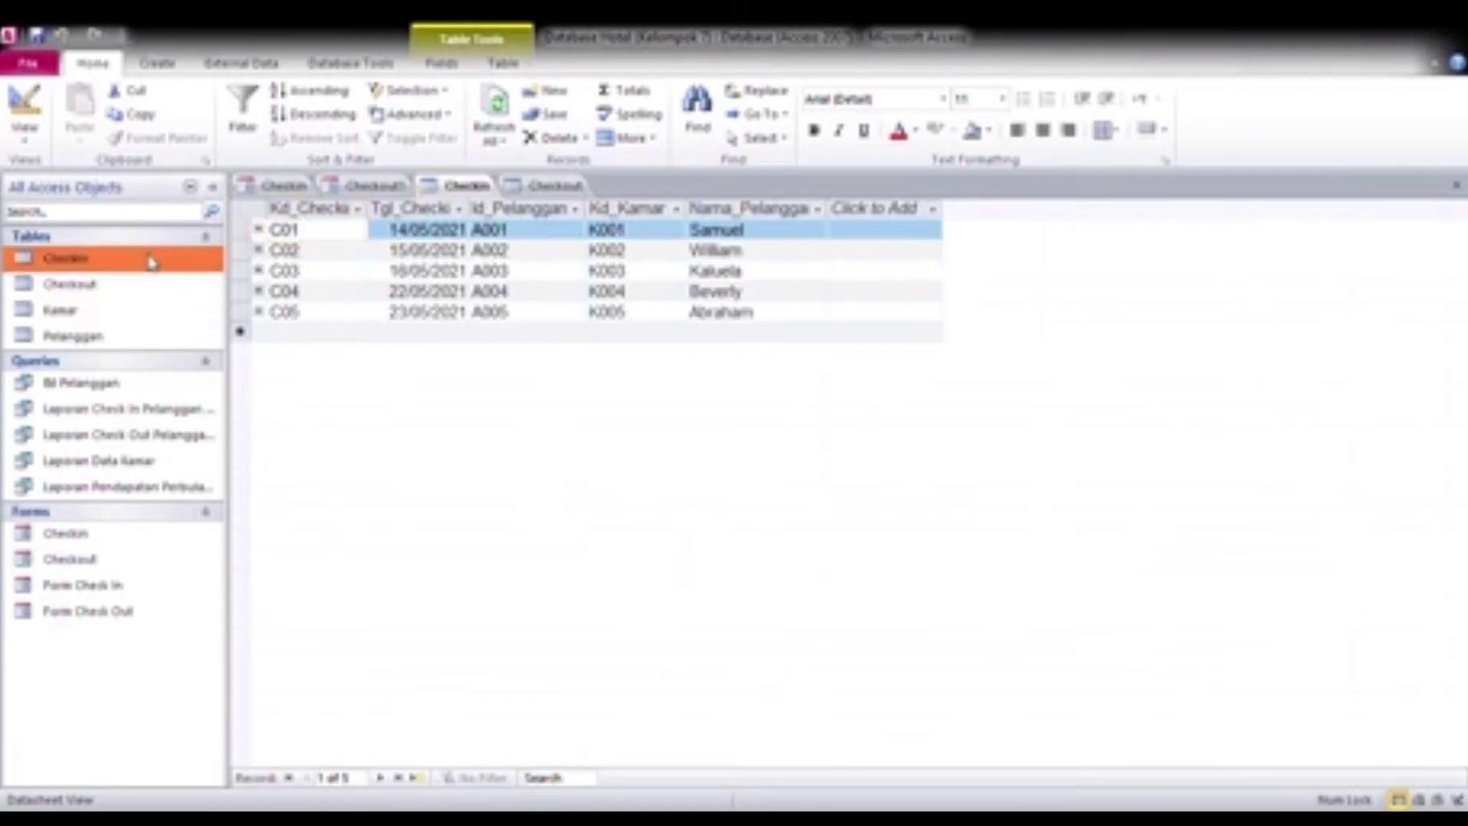
left_click(157, 64)
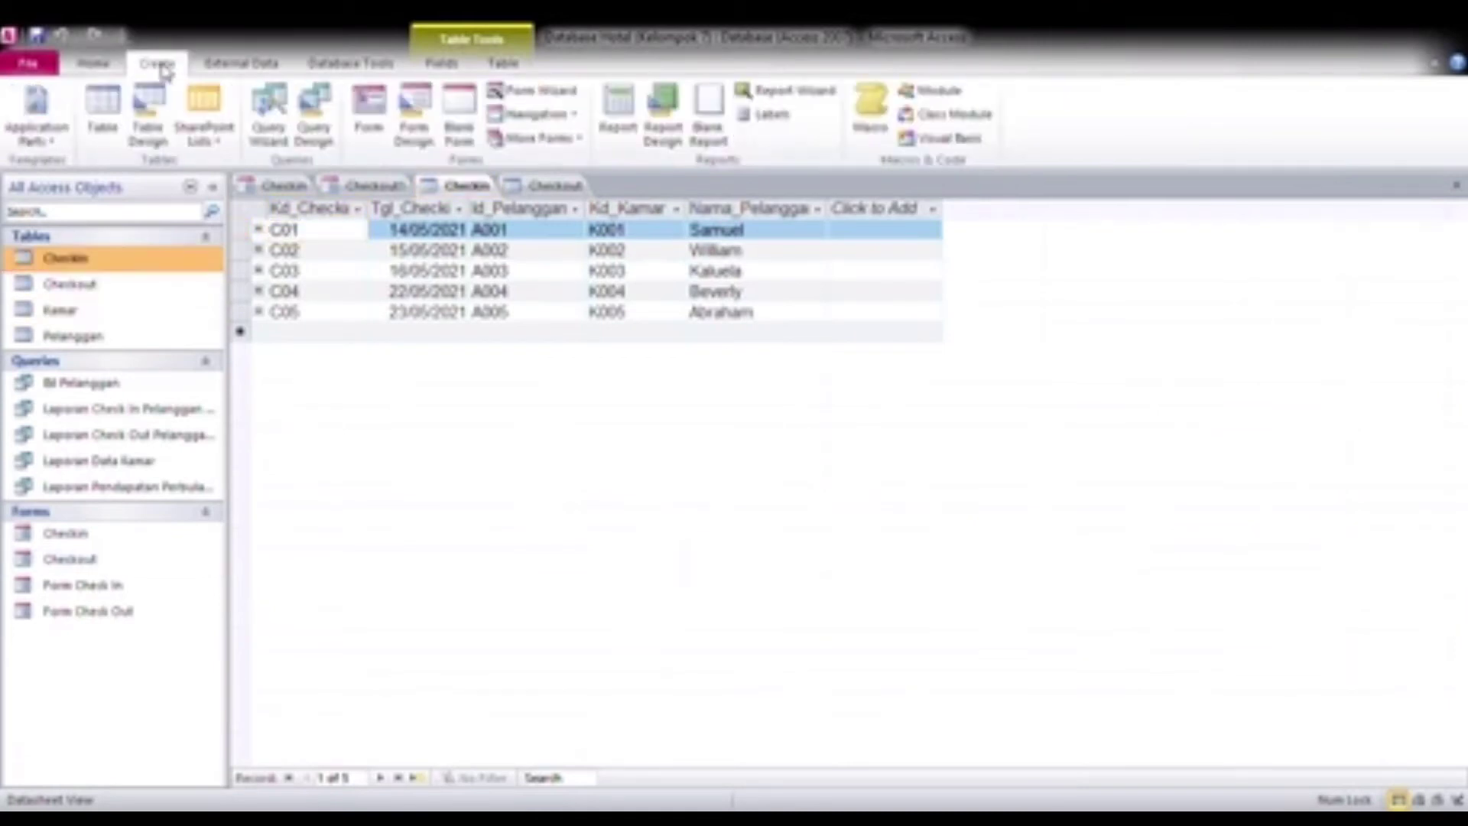
left_click(545, 96)
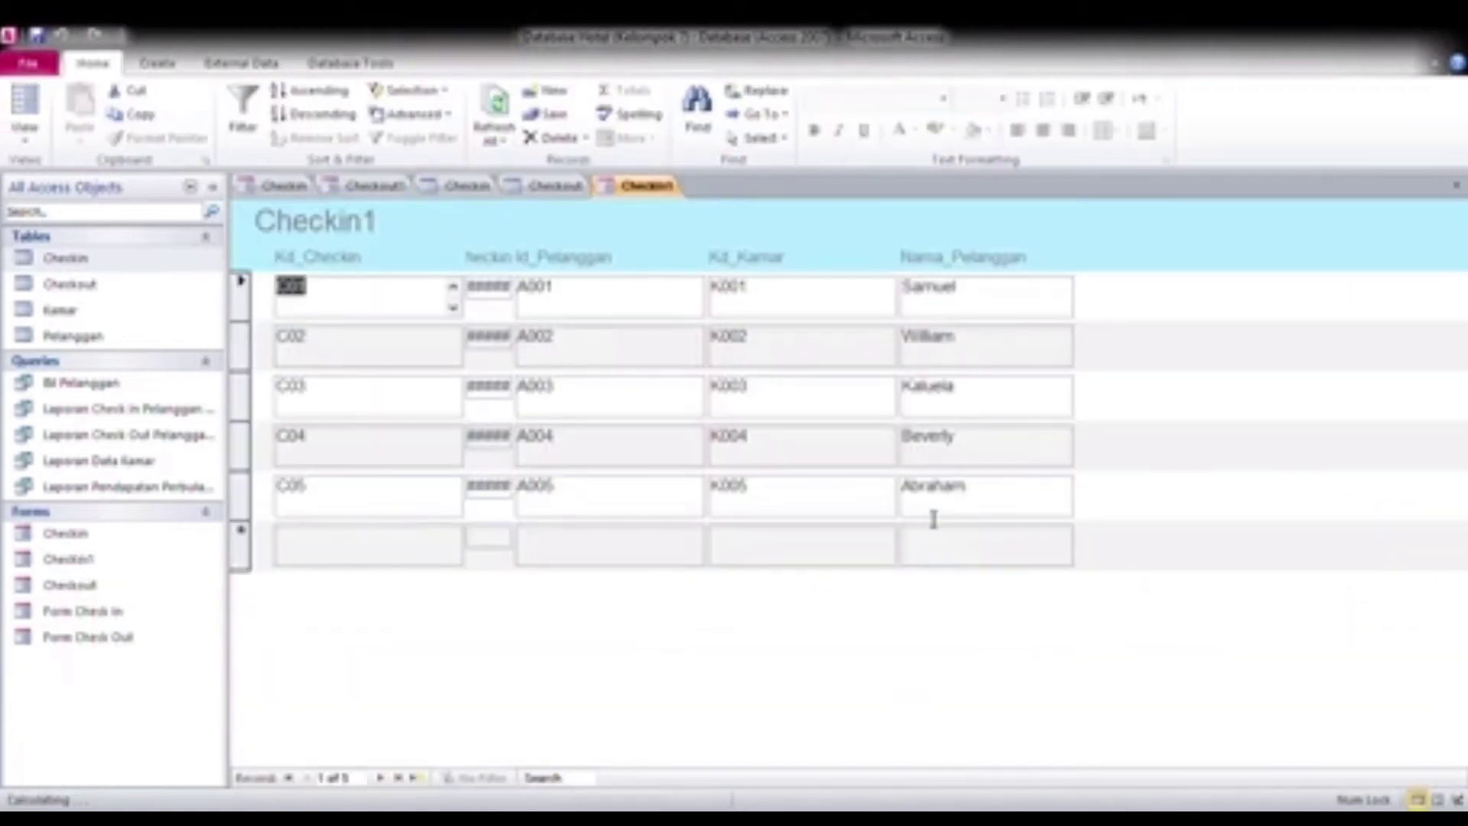
Step: Narrow the Kd_Checkin header label and its detail text box in the Checkin1 form's design view
left_click(481, 299)
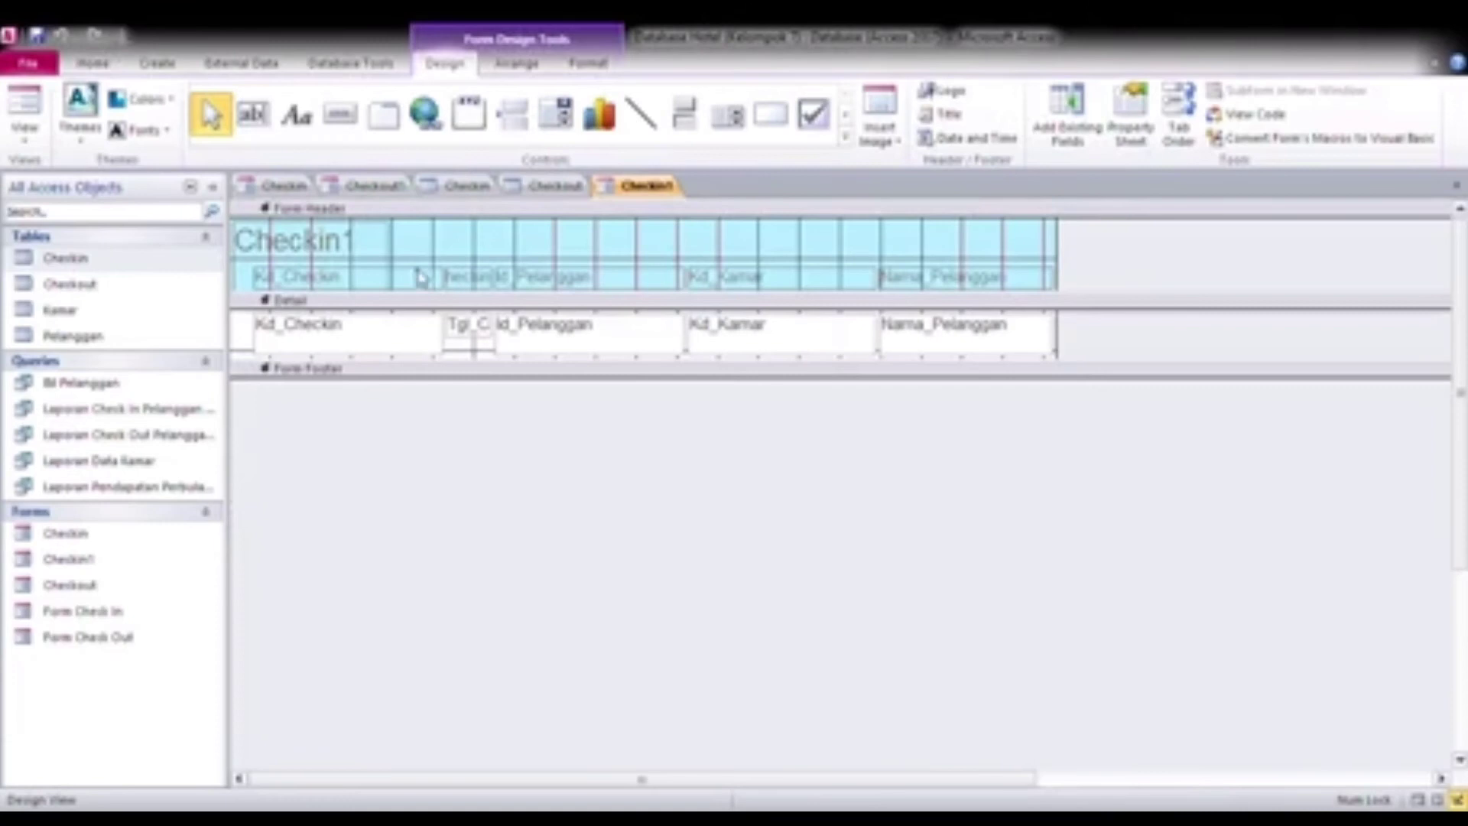
left_click(421, 278)
left_click_drag(457, 292, 405, 292)
left_click(413, 328)
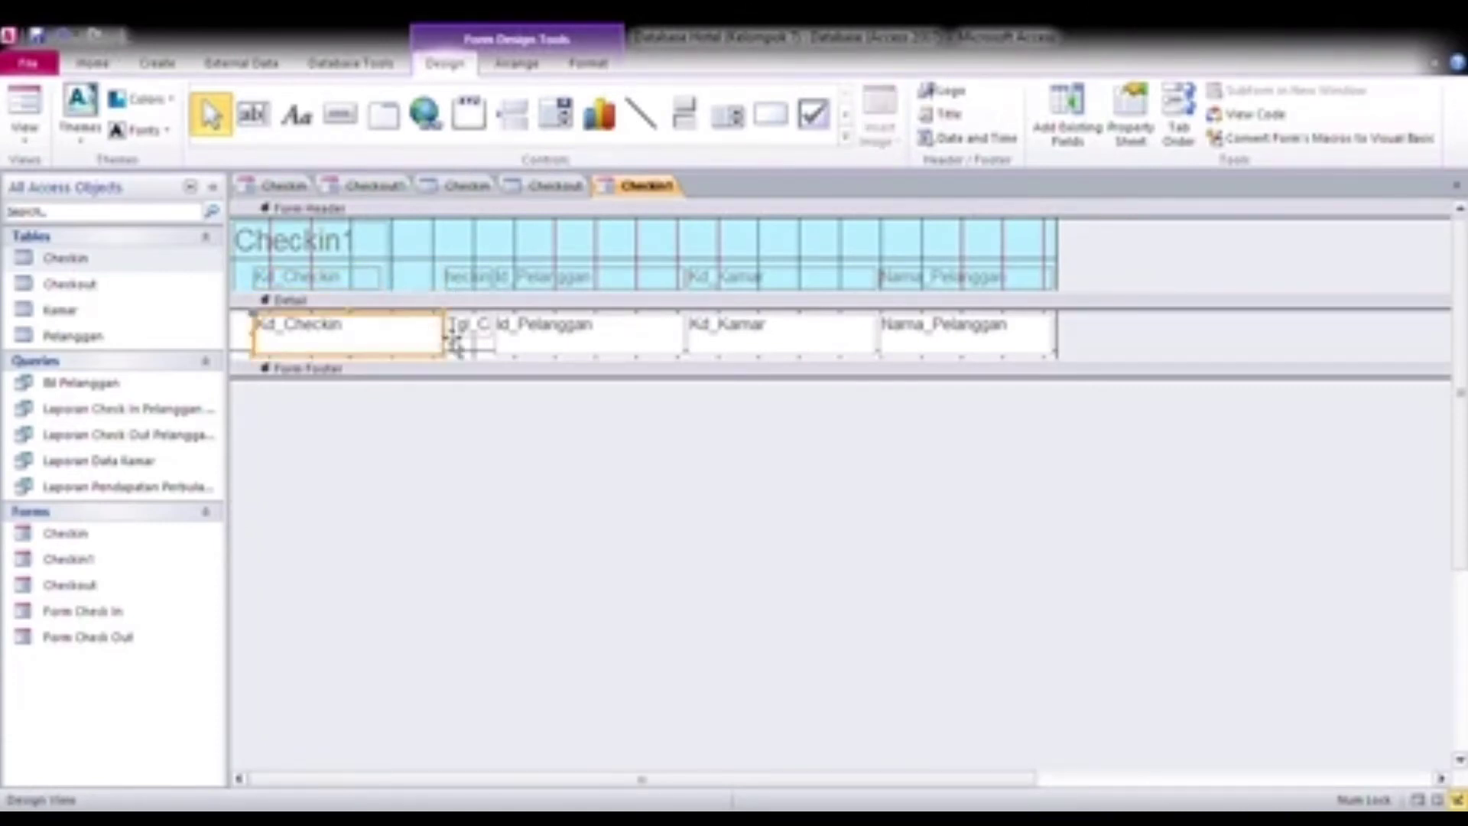
left_click_drag(447, 344, 366, 344)
Step: Widen the Tgl_Checkin header label and detail text box toward Kd_Checkin so the full field name fits
left_click(459, 279)
left_click_drag(445, 283, 399, 282)
left_click(462, 334)
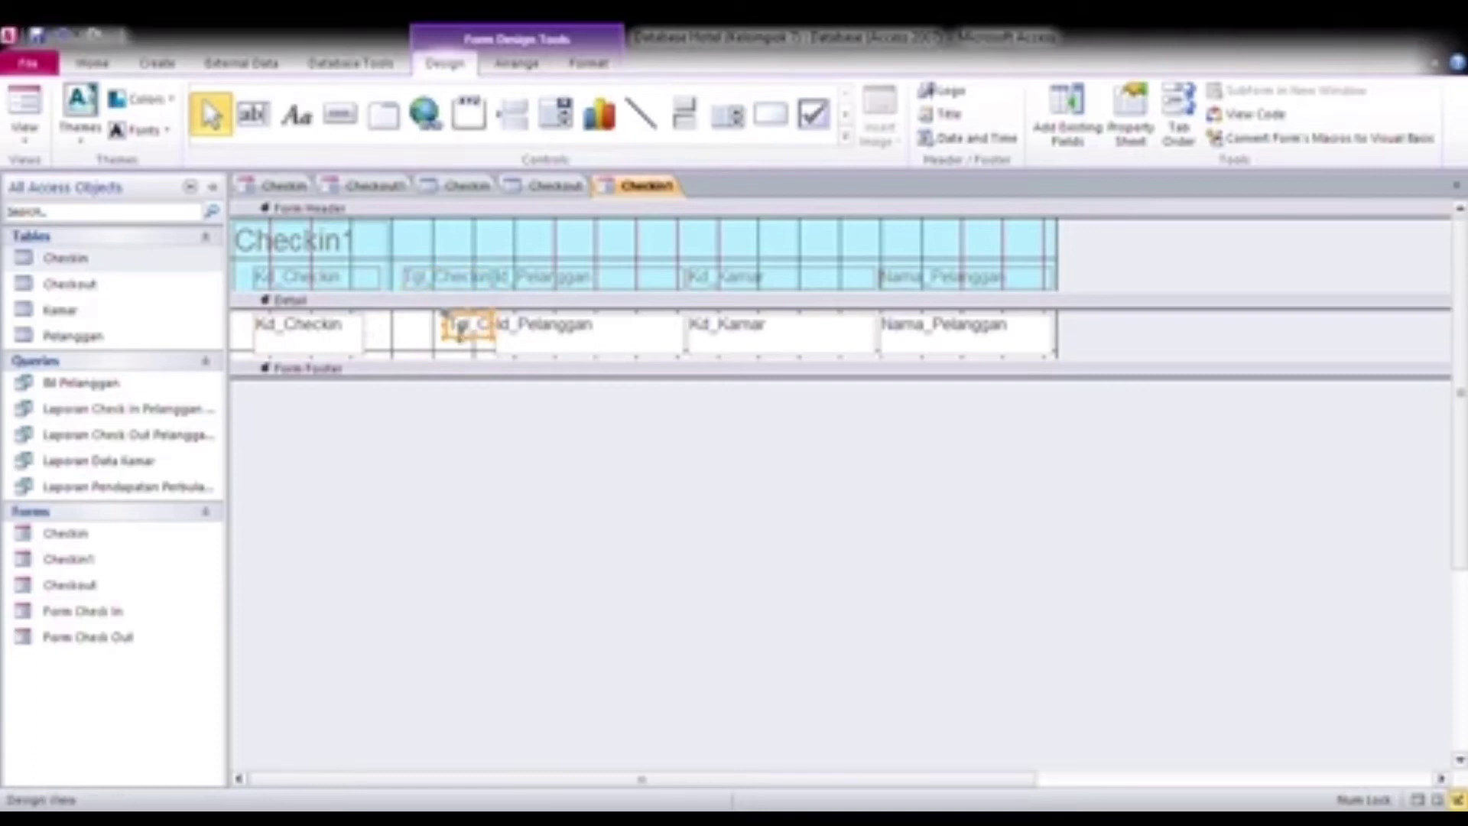
left_click_drag(445, 337, 400, 337)
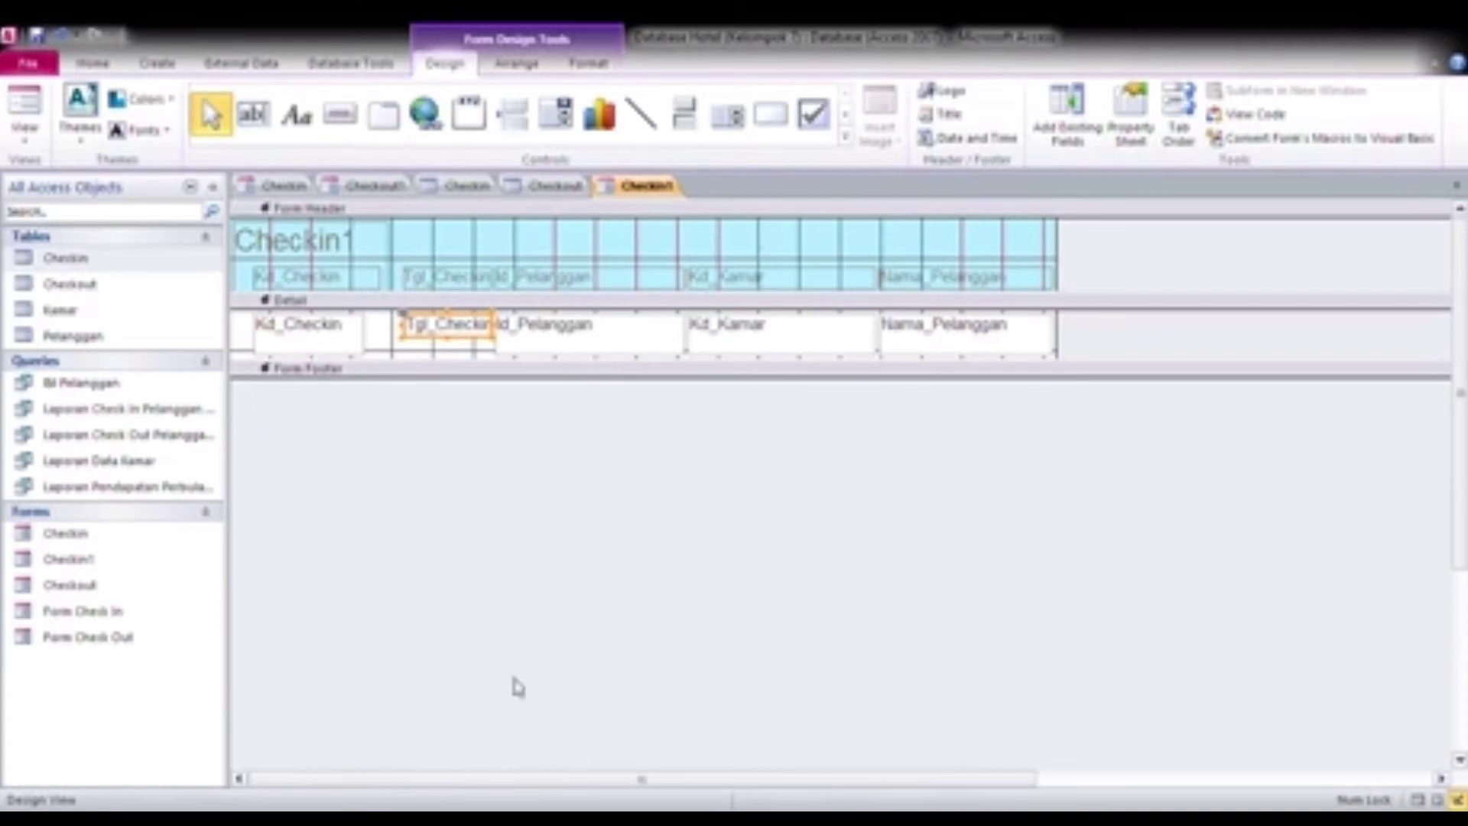
Step: Place two command buttons side by side in the form footer, captioned "Add Data" and "Simpan"
left_click(338, 115)
left_click_drag(289, 393, 386, 427)
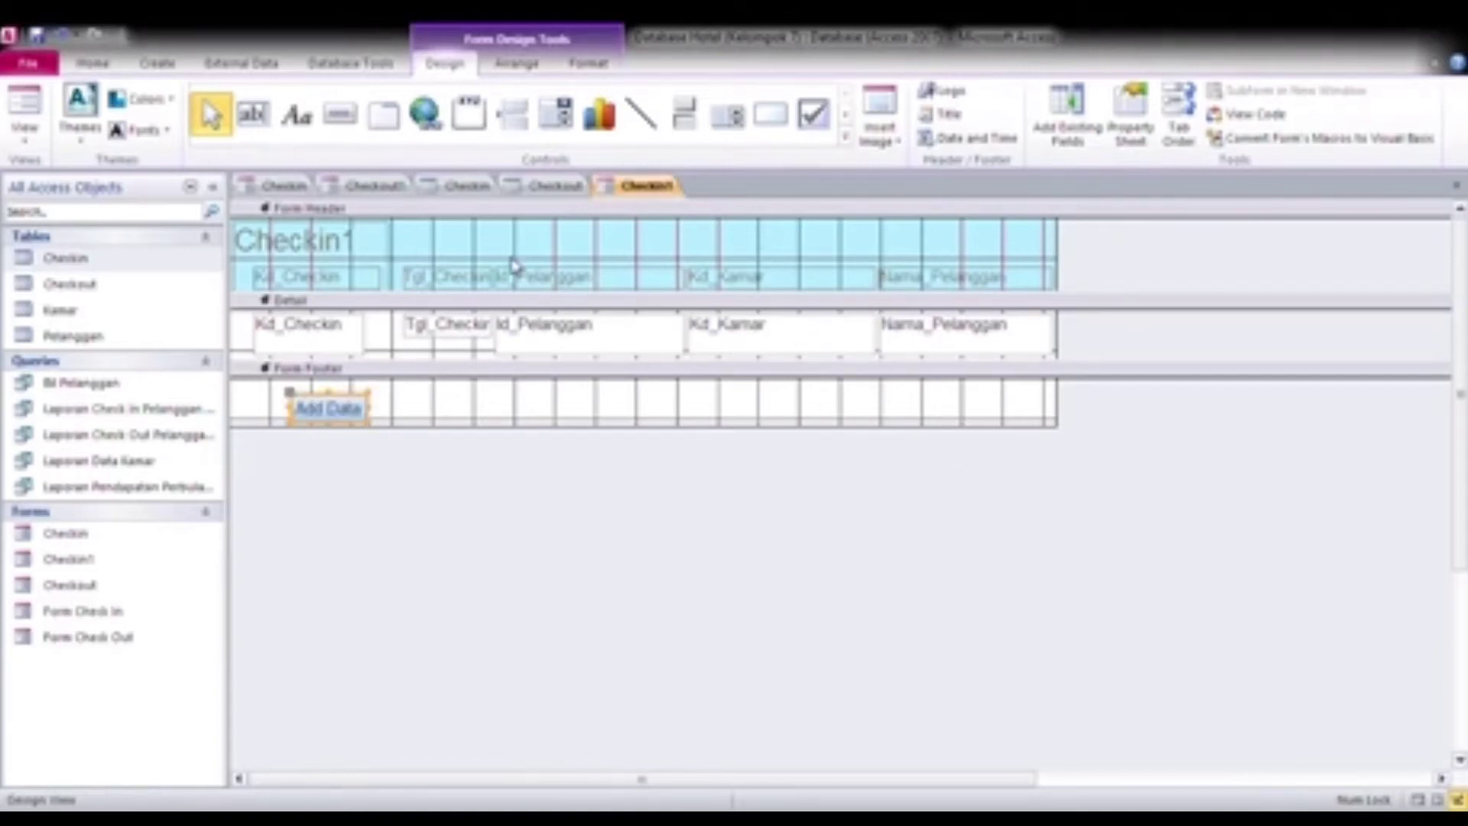
left_click(340, 115)
left_click_drag(416, 394, 517, 424)
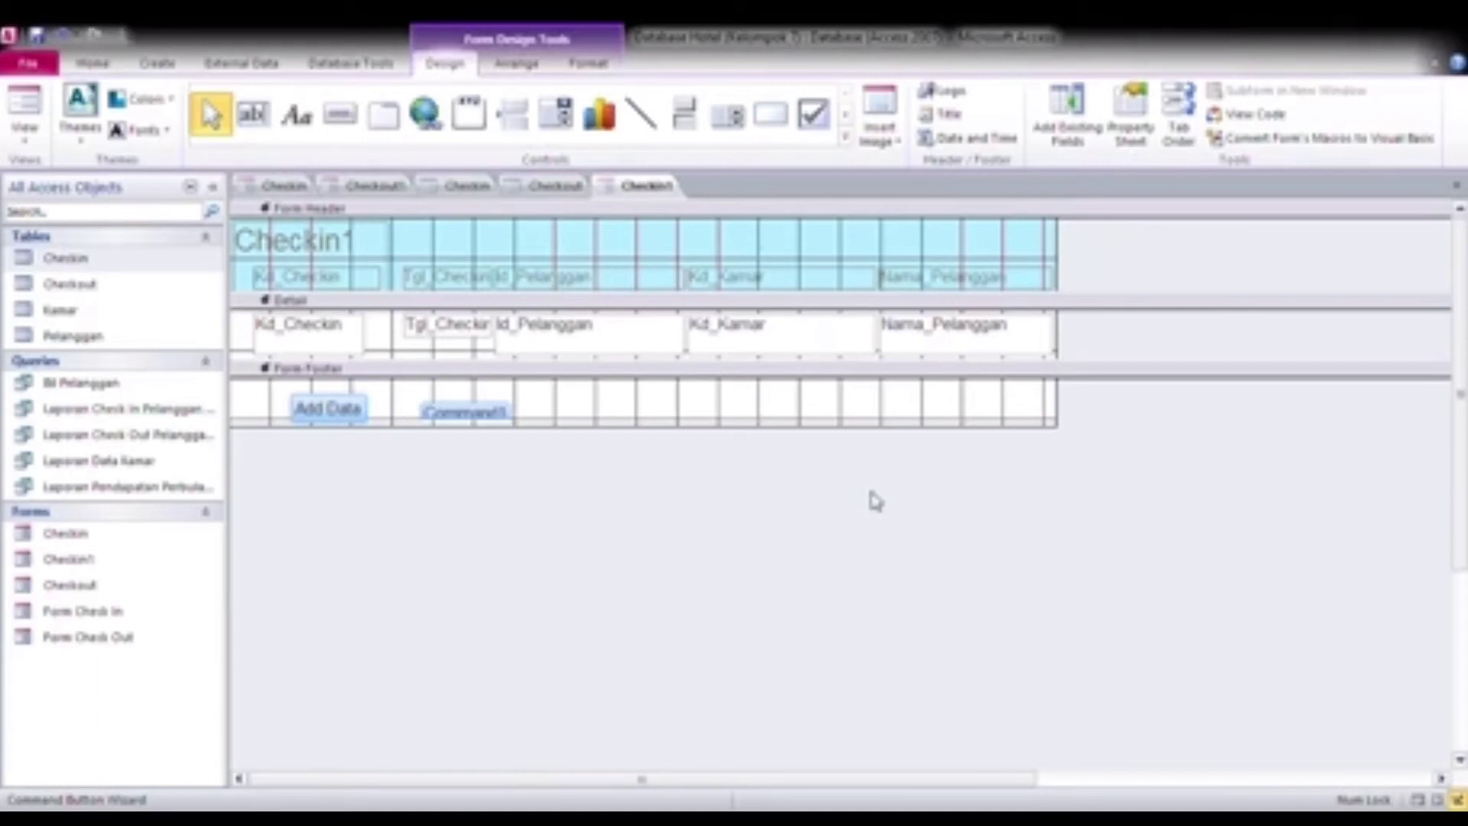
Step: Add a third command button captioned "Tutup" beside the Simpan button in the form footer
left_click(344, 126)
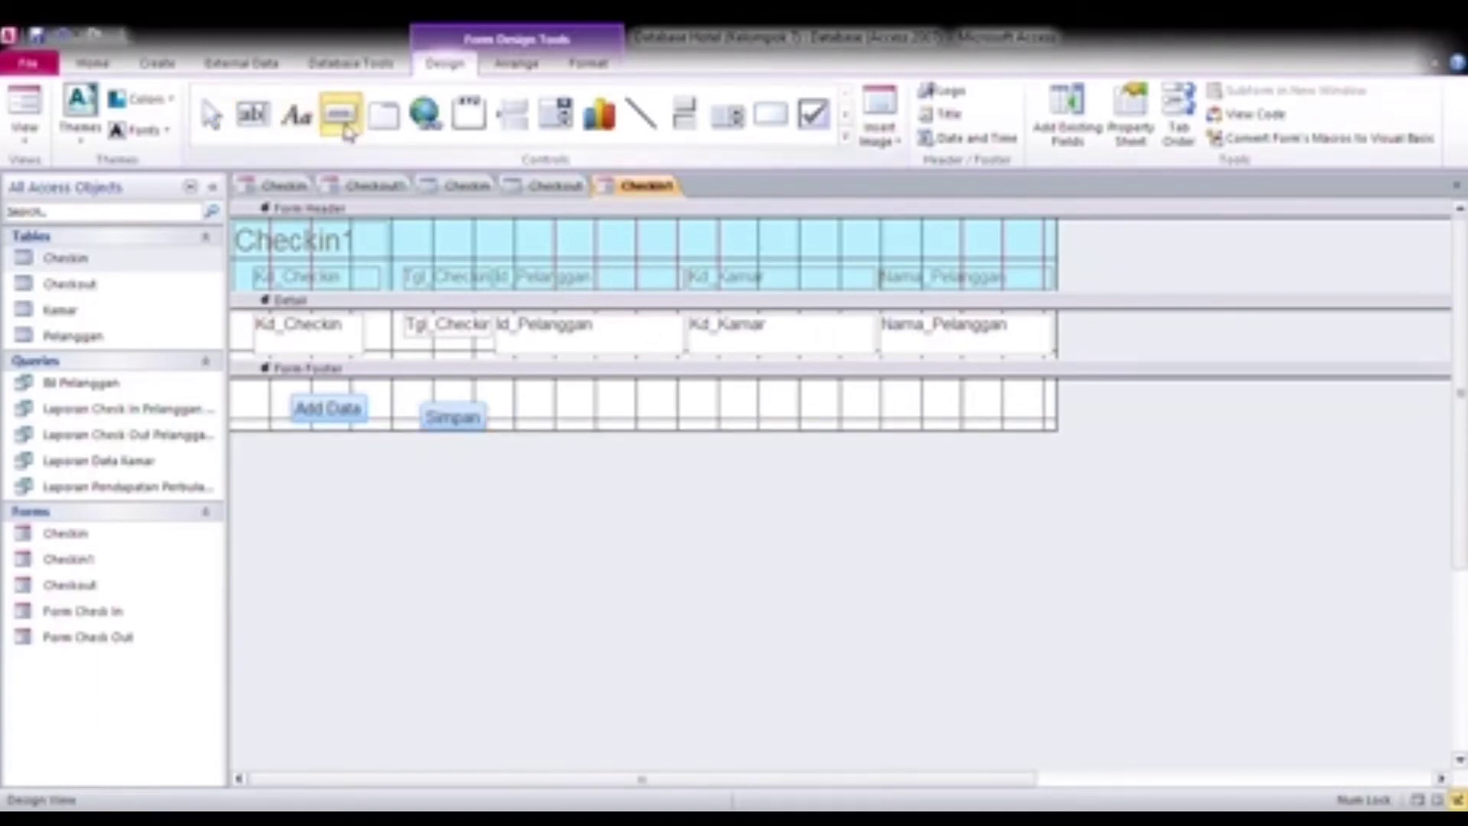
mouse_move(535, 404)
left_mouse_down()
mouse_move(642, 437)
mouse_move(621, 430)
left_mouse_up()
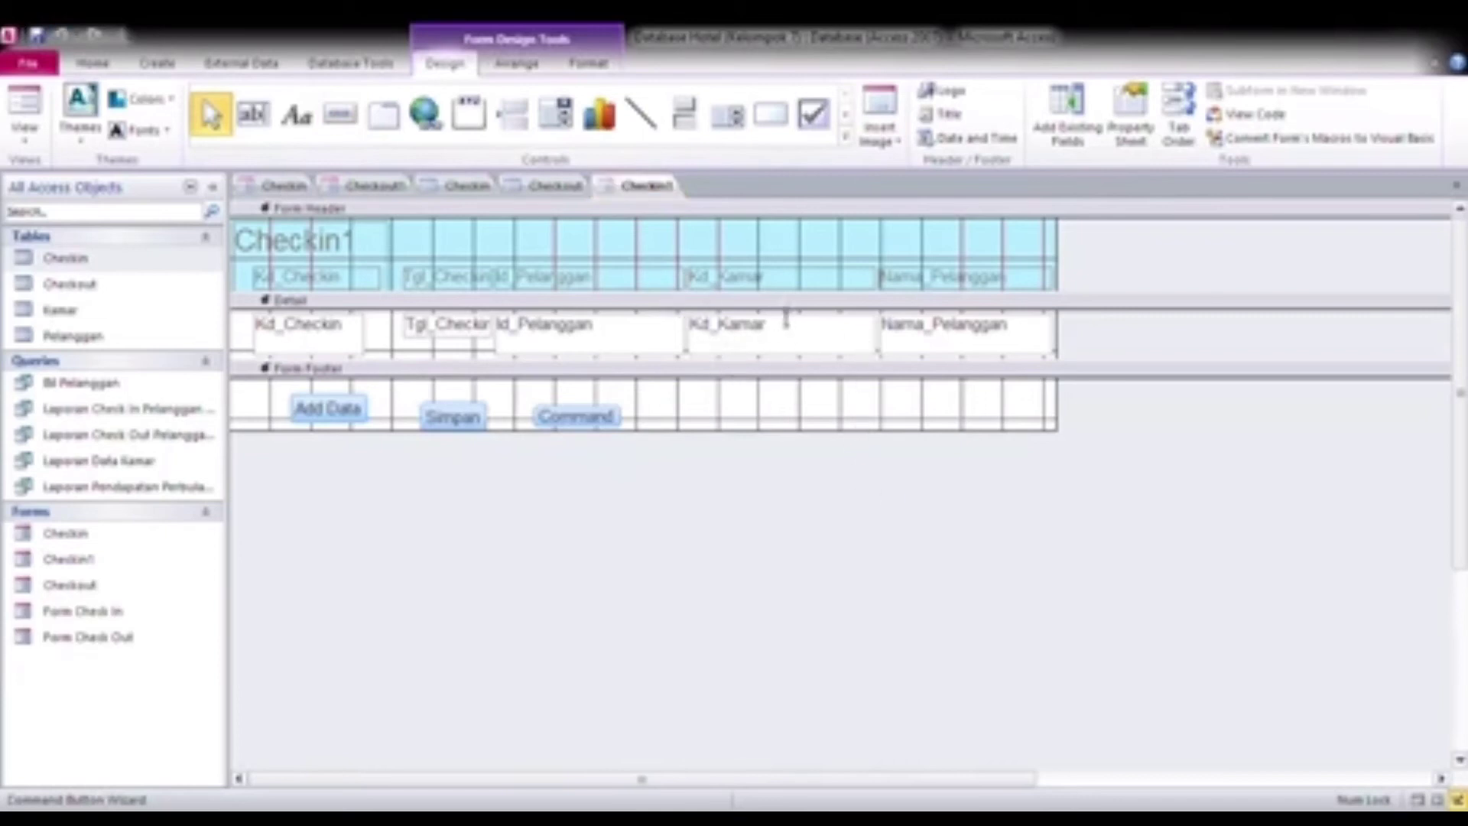
key("Caps_Lock")
key("Caps_Lock")
Step: Move the Simpan and Tutup buttons up slightly to line up with the Add Data button
left_click(458, 416)
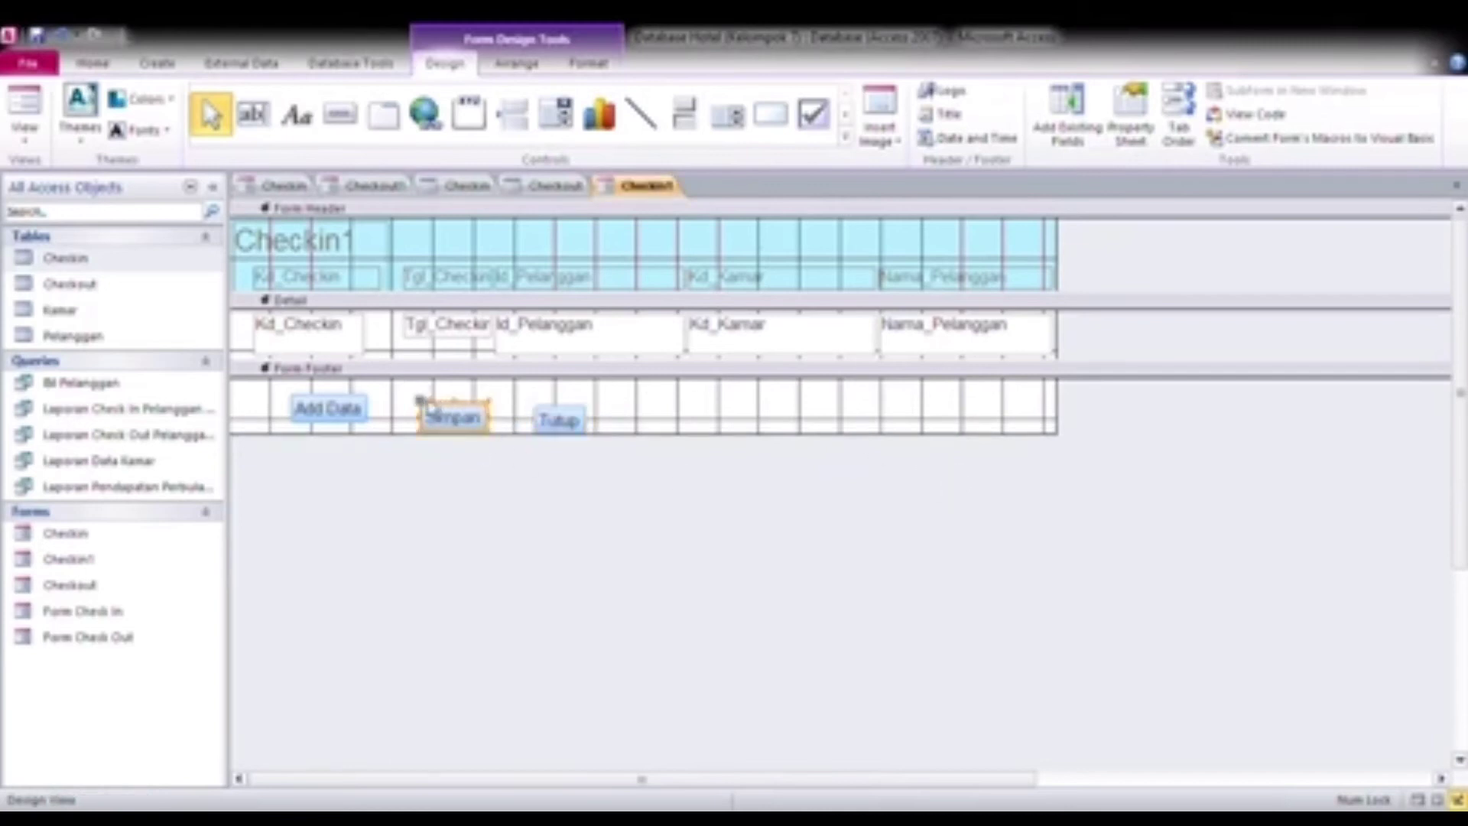
left_click_drag(426, 411, 424, 406)
left_click(550, 416)
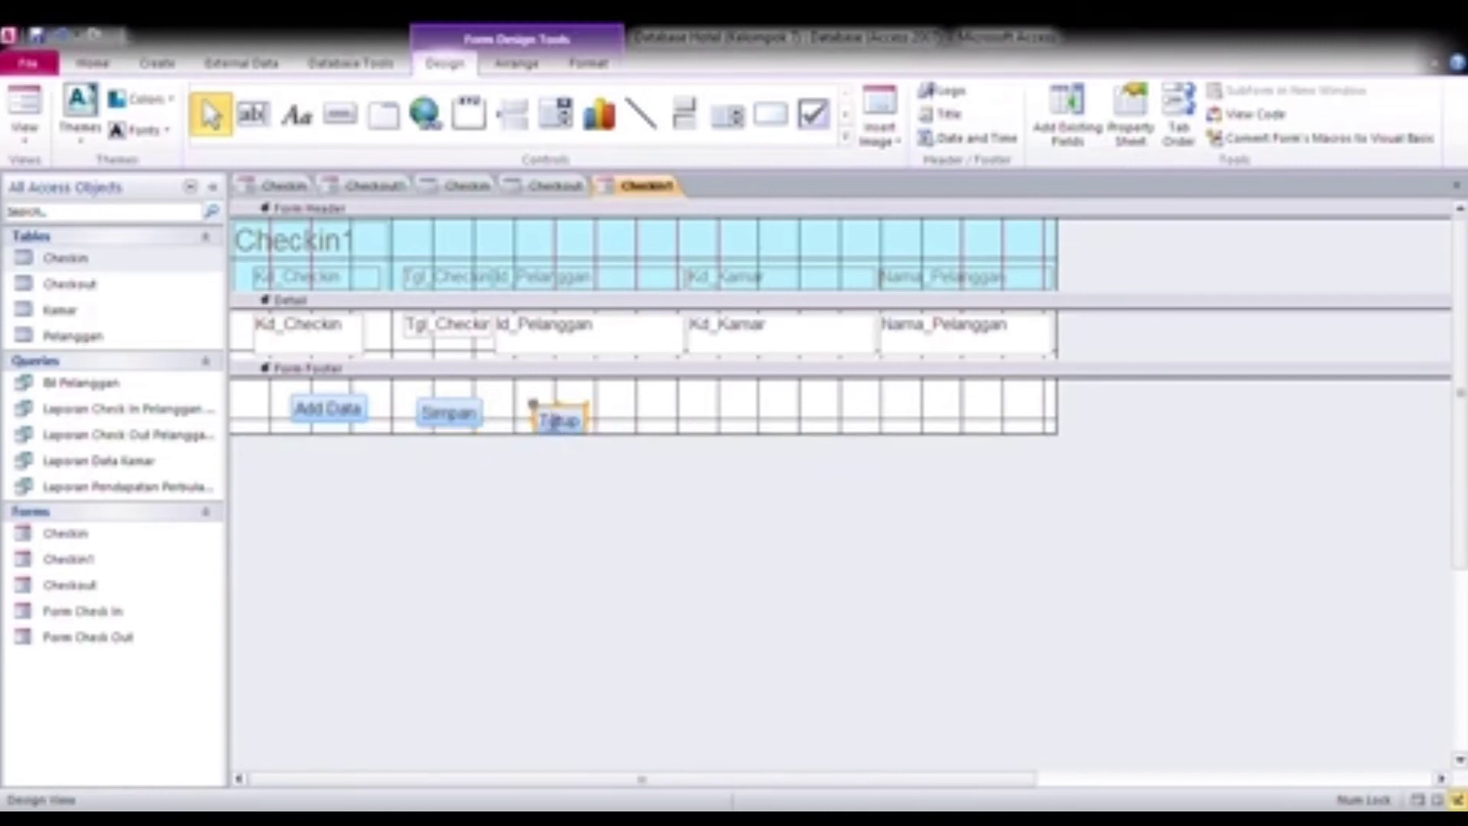
left_click_drag(549, 415, 549, 409)
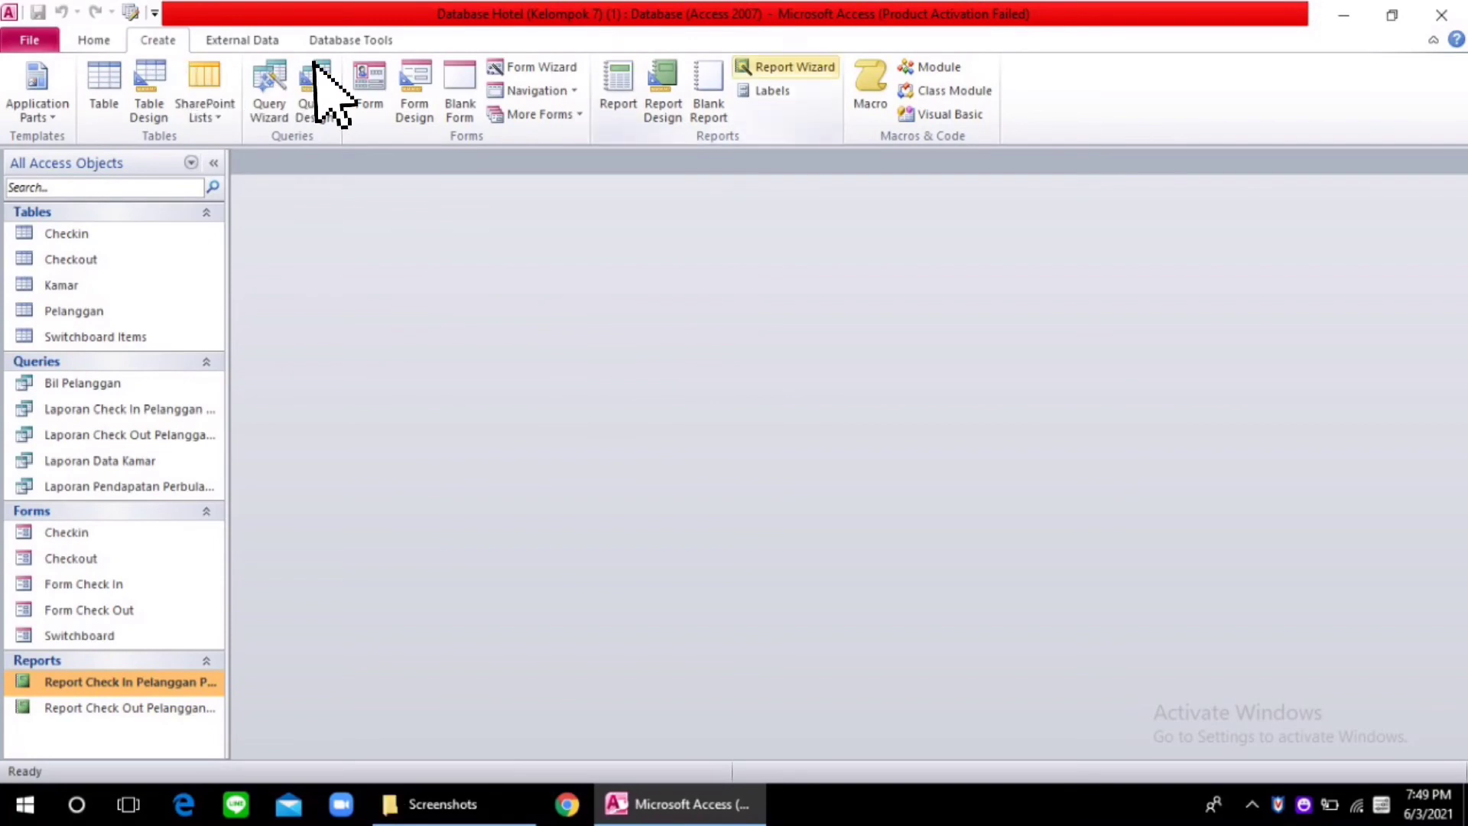
Step: Create a tabular landscape report titled "Laporan Pendapatan Perbulan Mei" from all fields of the matching query, without grouping or sorting
left_click(812, 74)
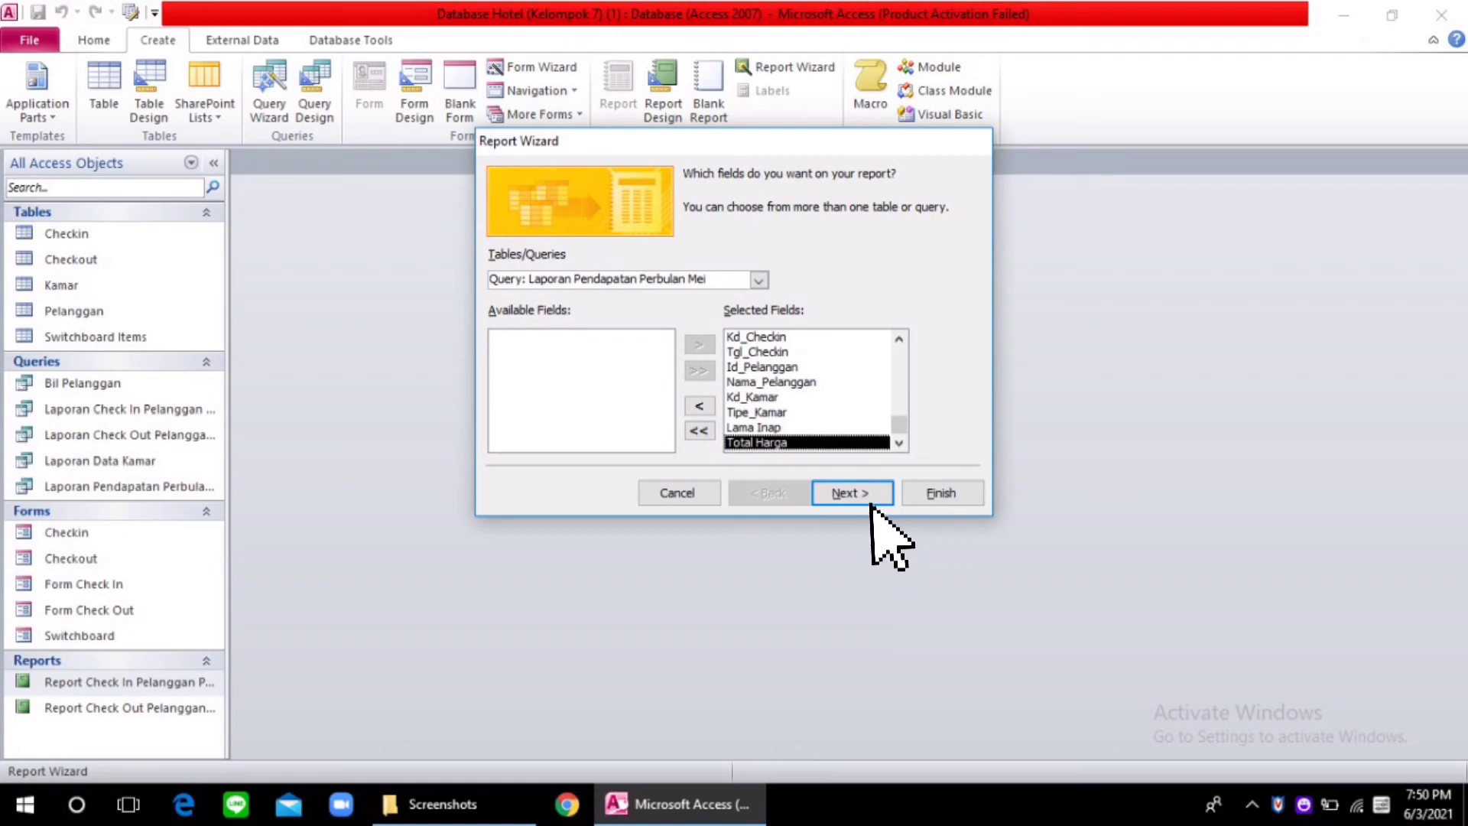
left_click(870, 502)
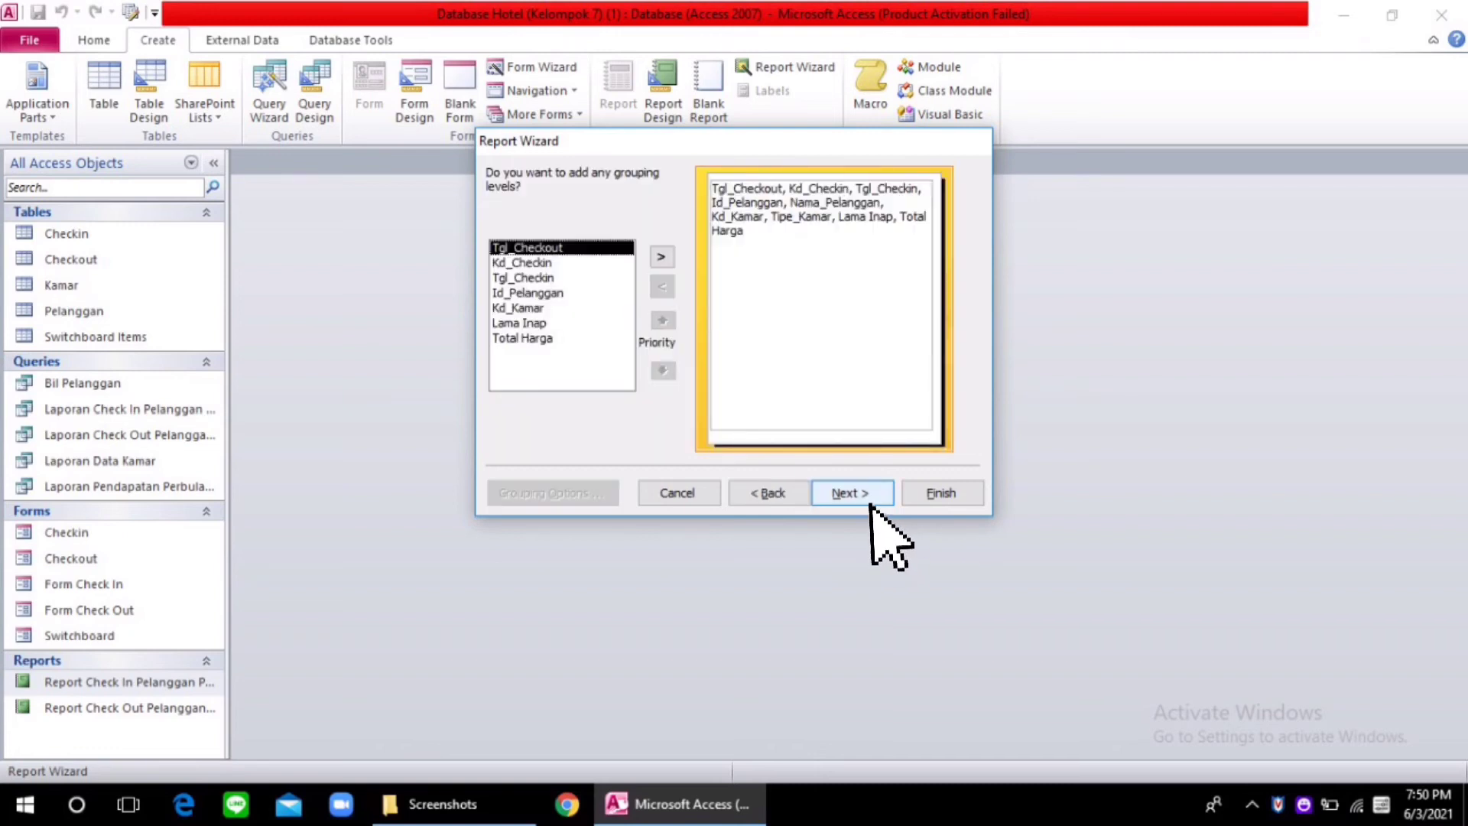
left_click(870, 502)
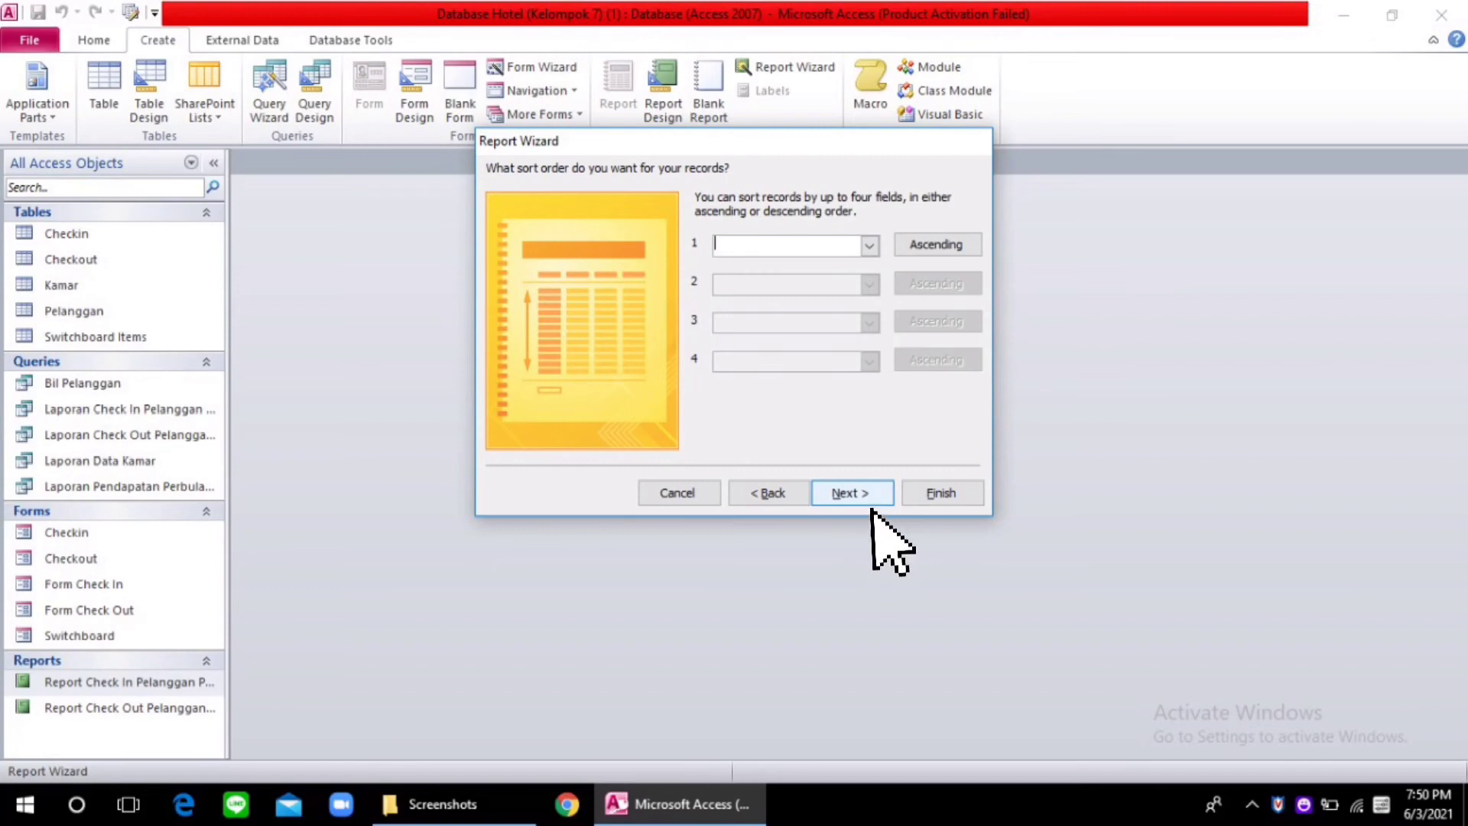
left_click(871, 501)
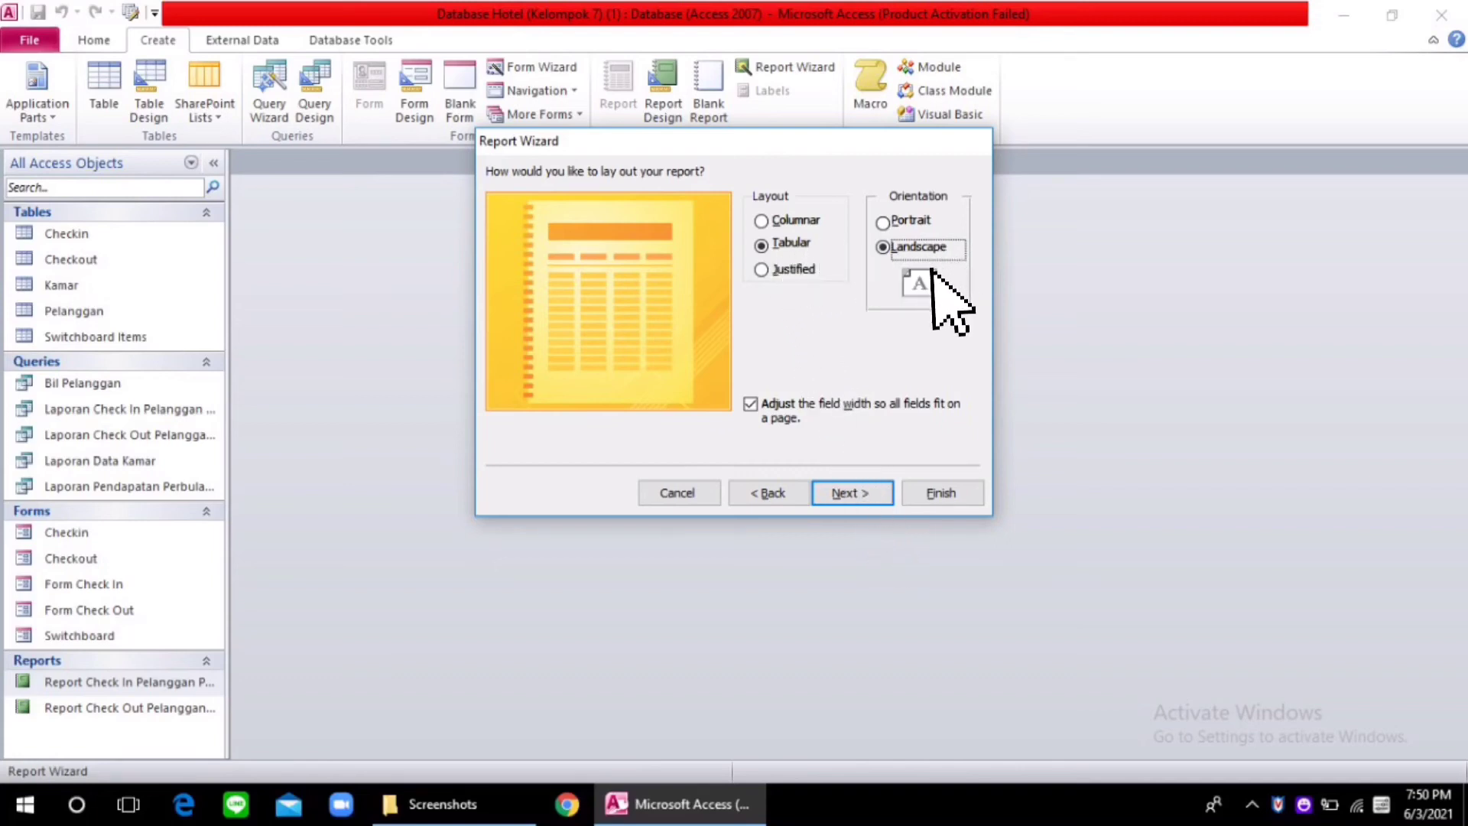
left_click(857, 496)
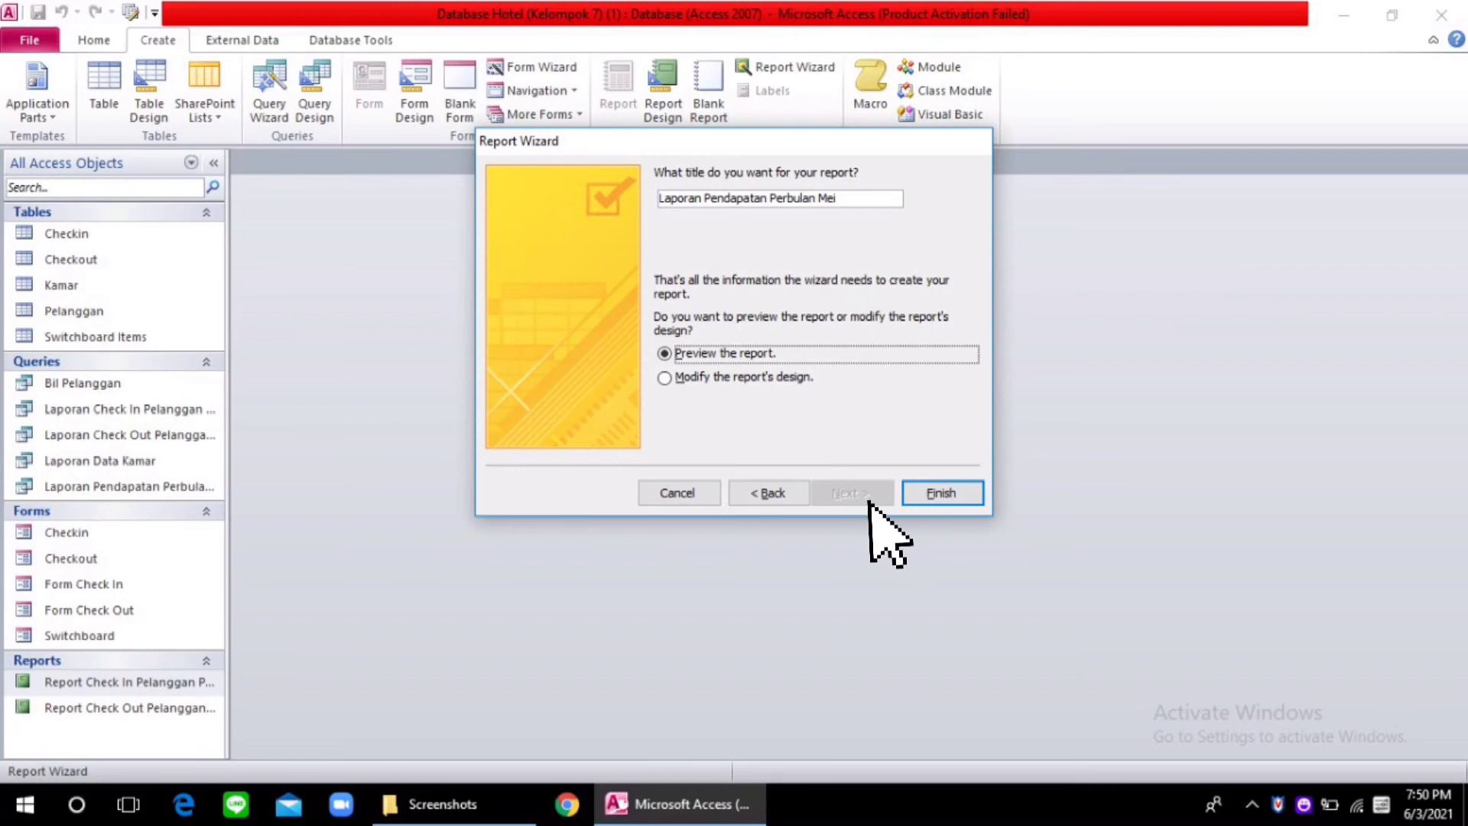
left_click(942, 493)
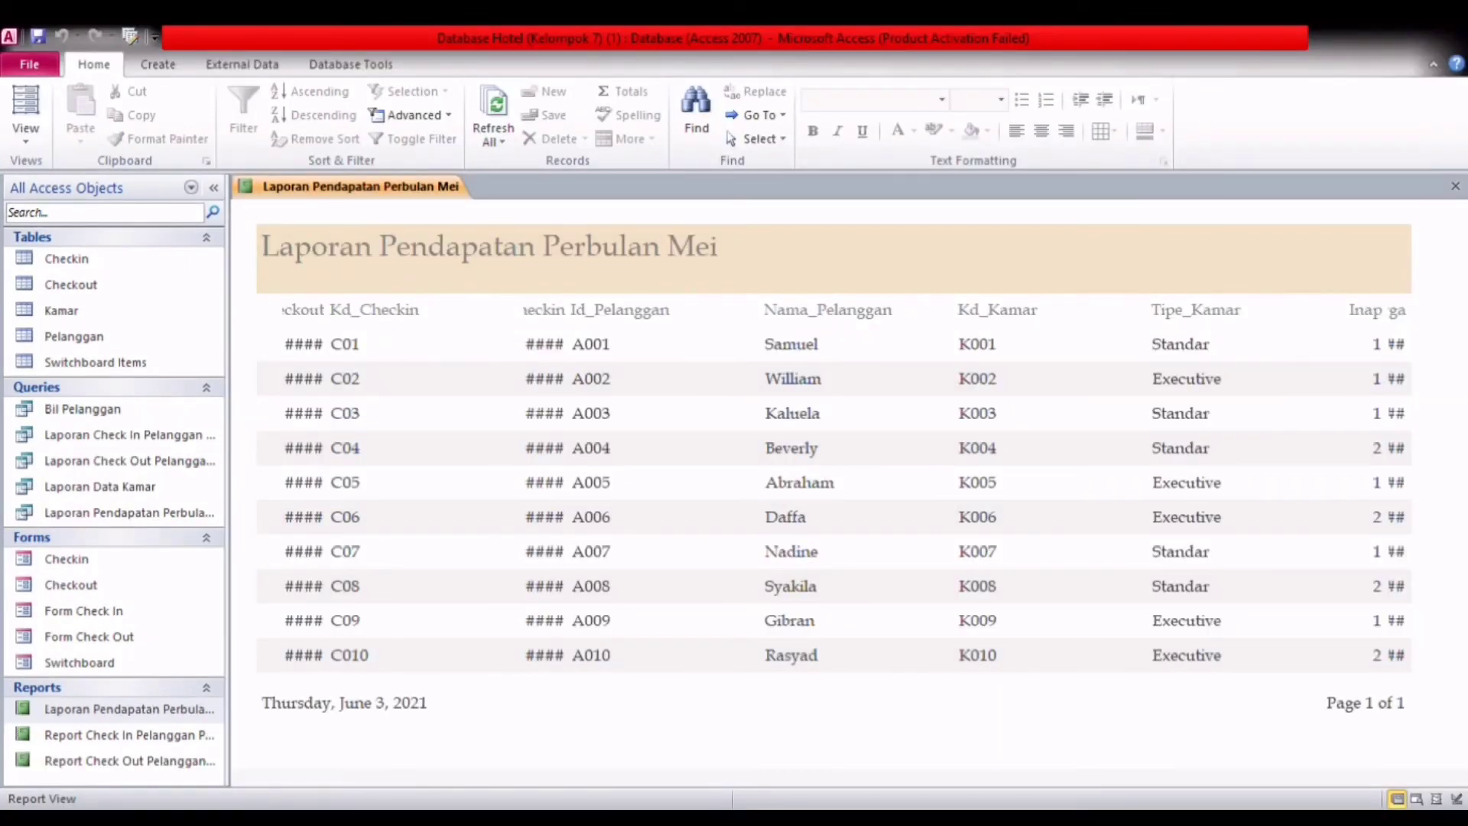
Step: Widen the Tgl_Checkout header label outward to the report's edge in the design, and display the report with its data again
left_click(25, 107)
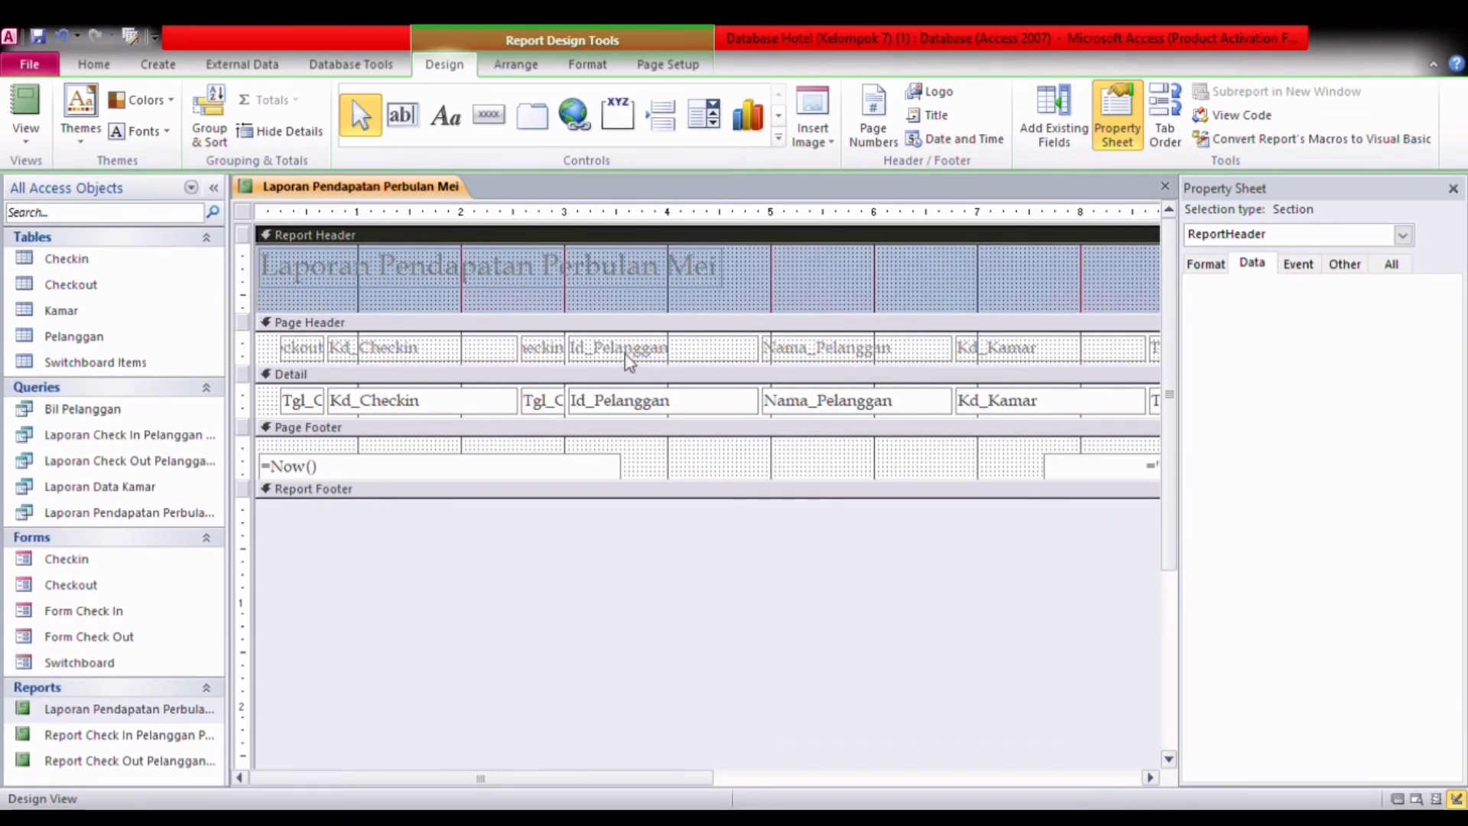
left_click(426, 348)
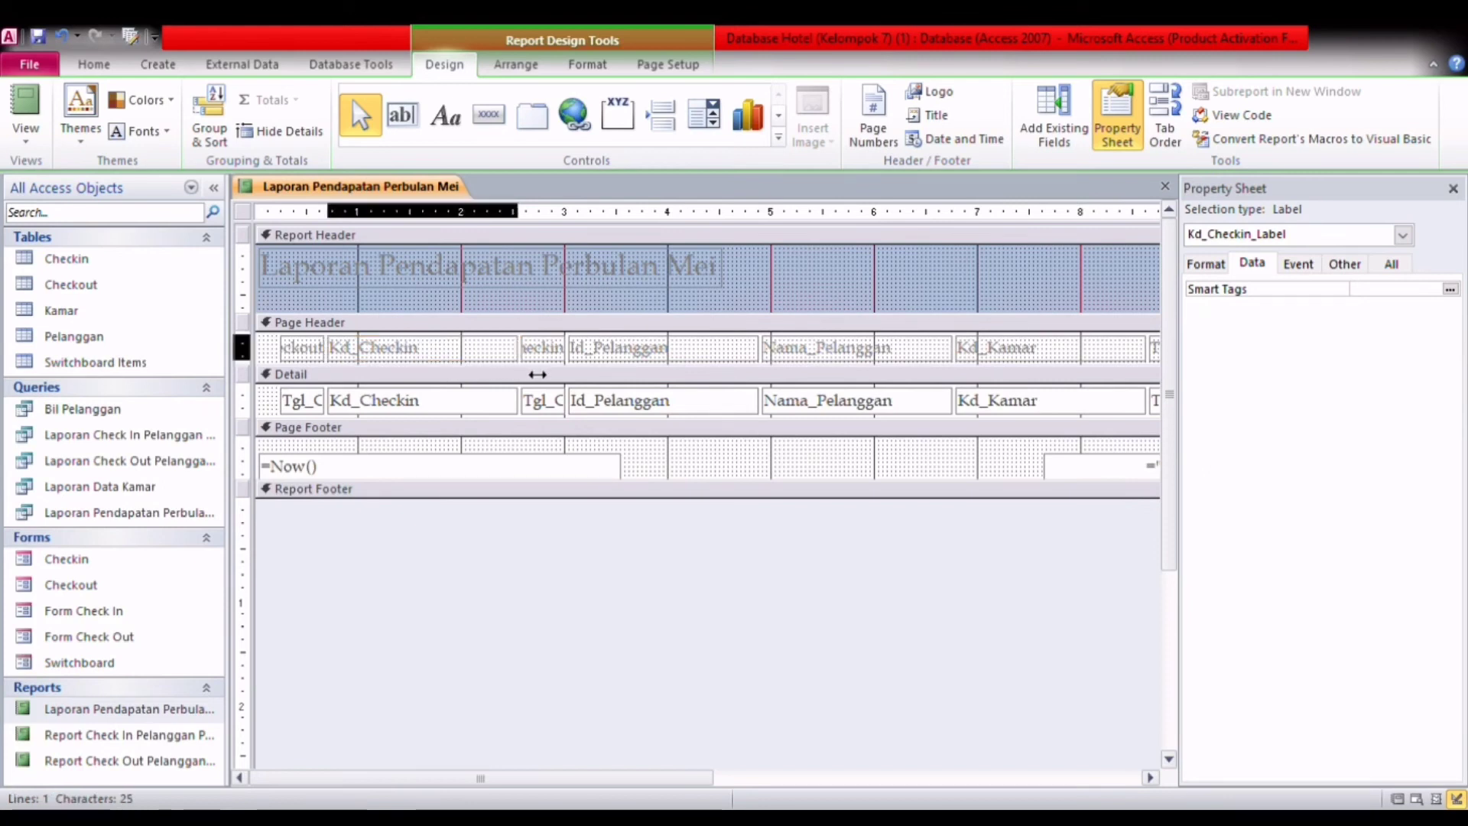
left_click(314, 351)
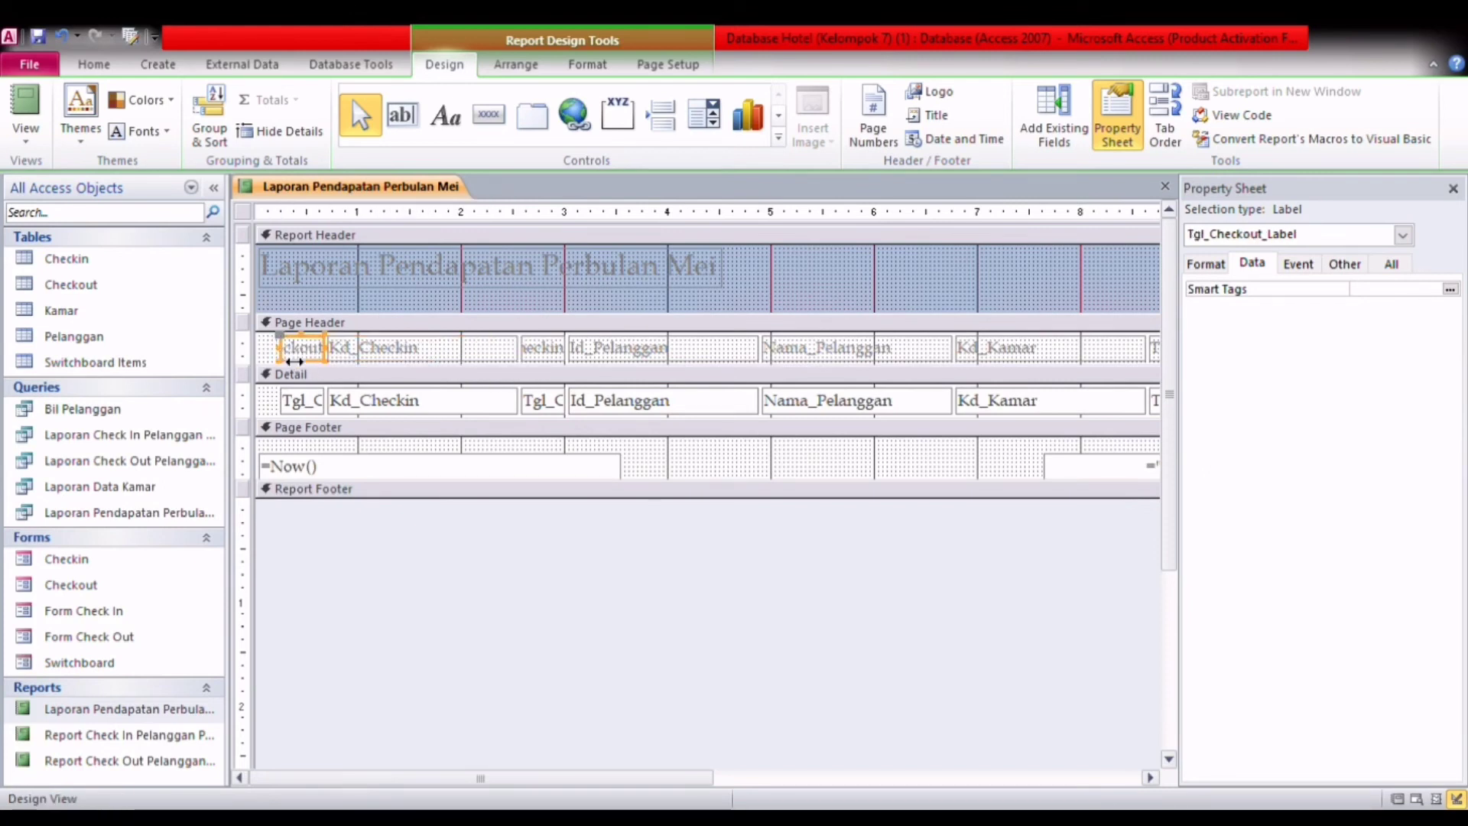
left_click_drag(299, 362, 276, 362)
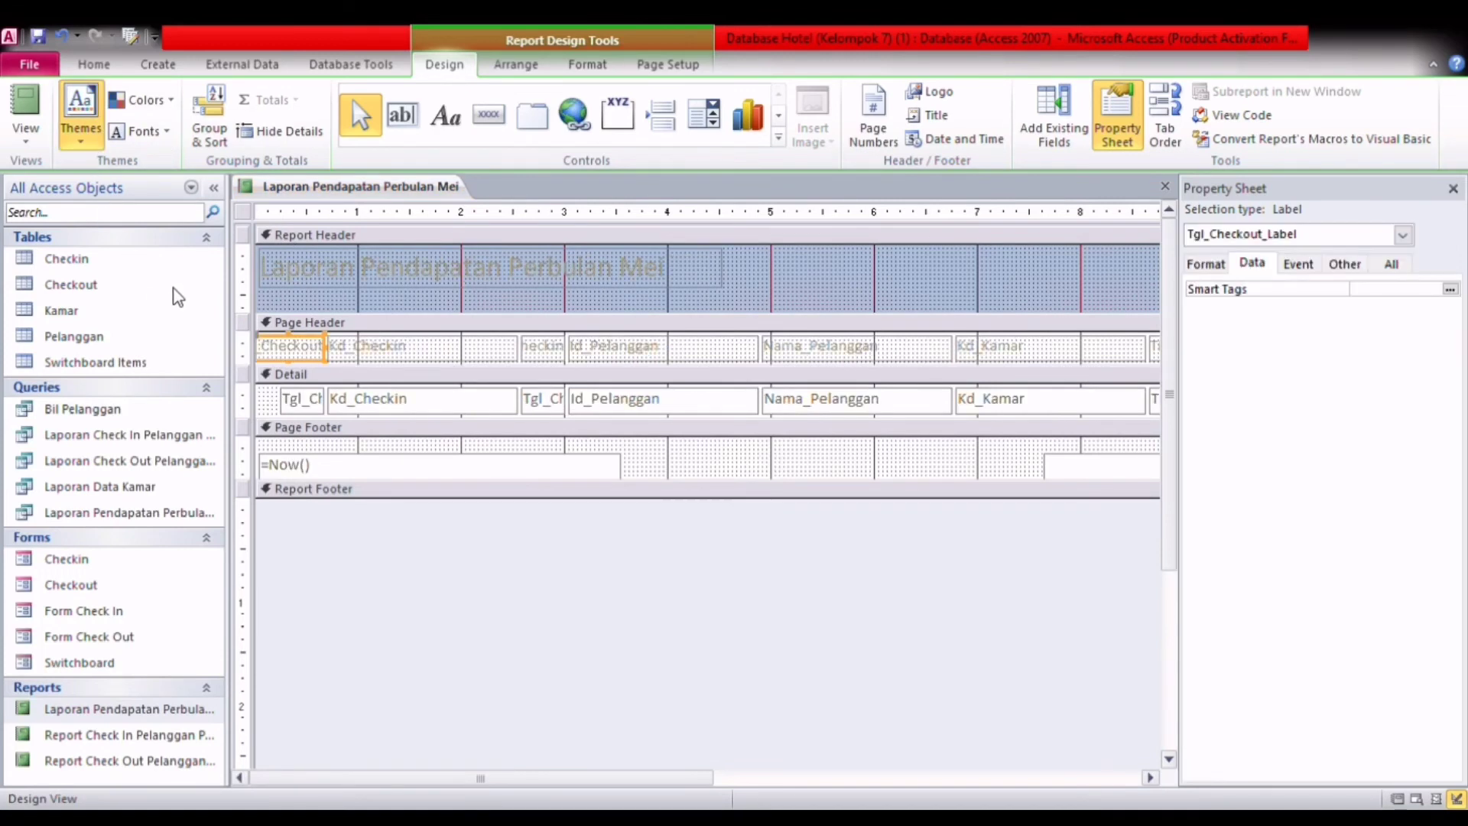
left_click(25, 107)
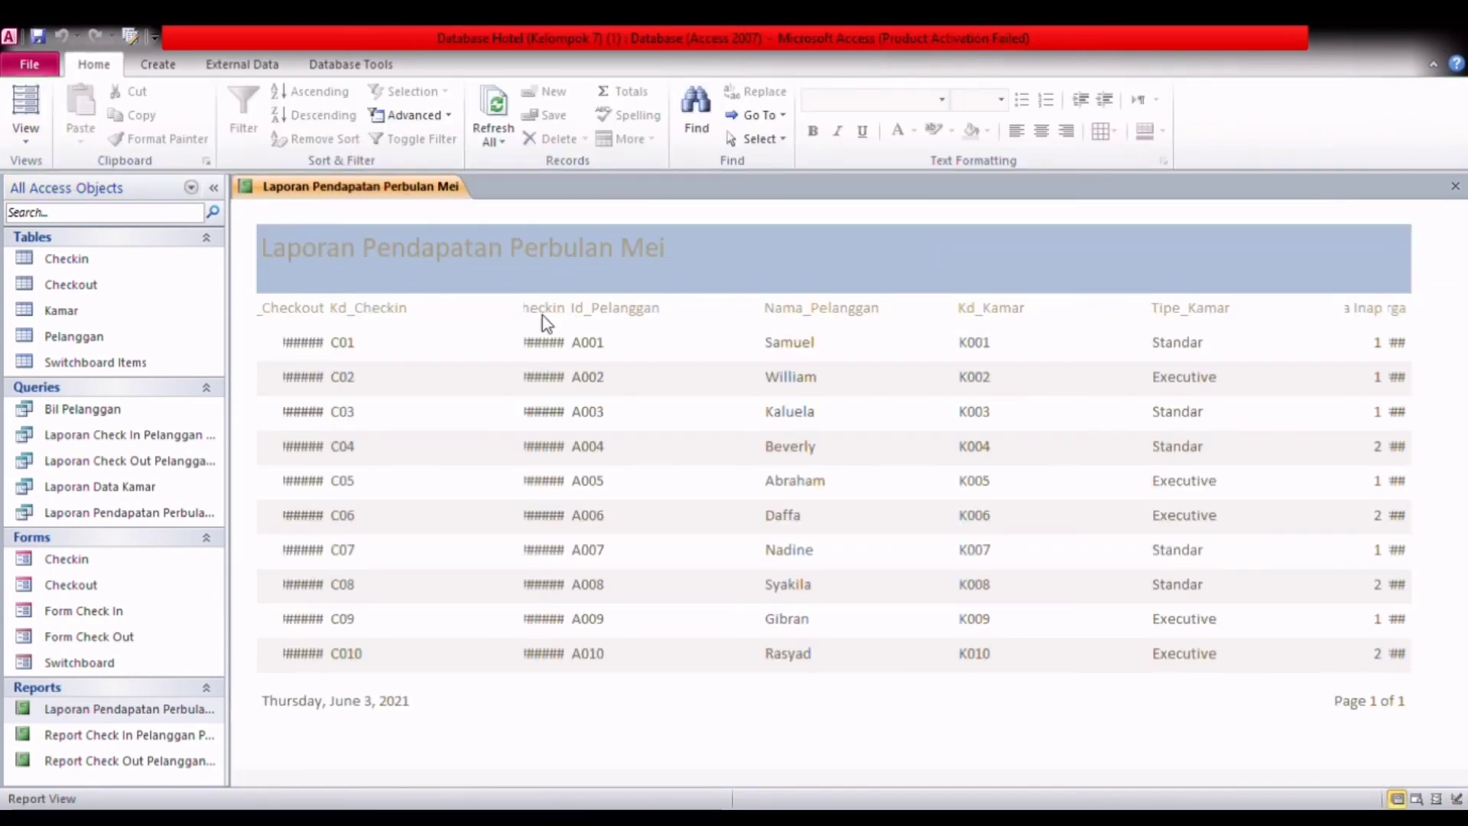
Step: Open the customer check-in and check-out reports to review their layouts
double_click(174, 738)
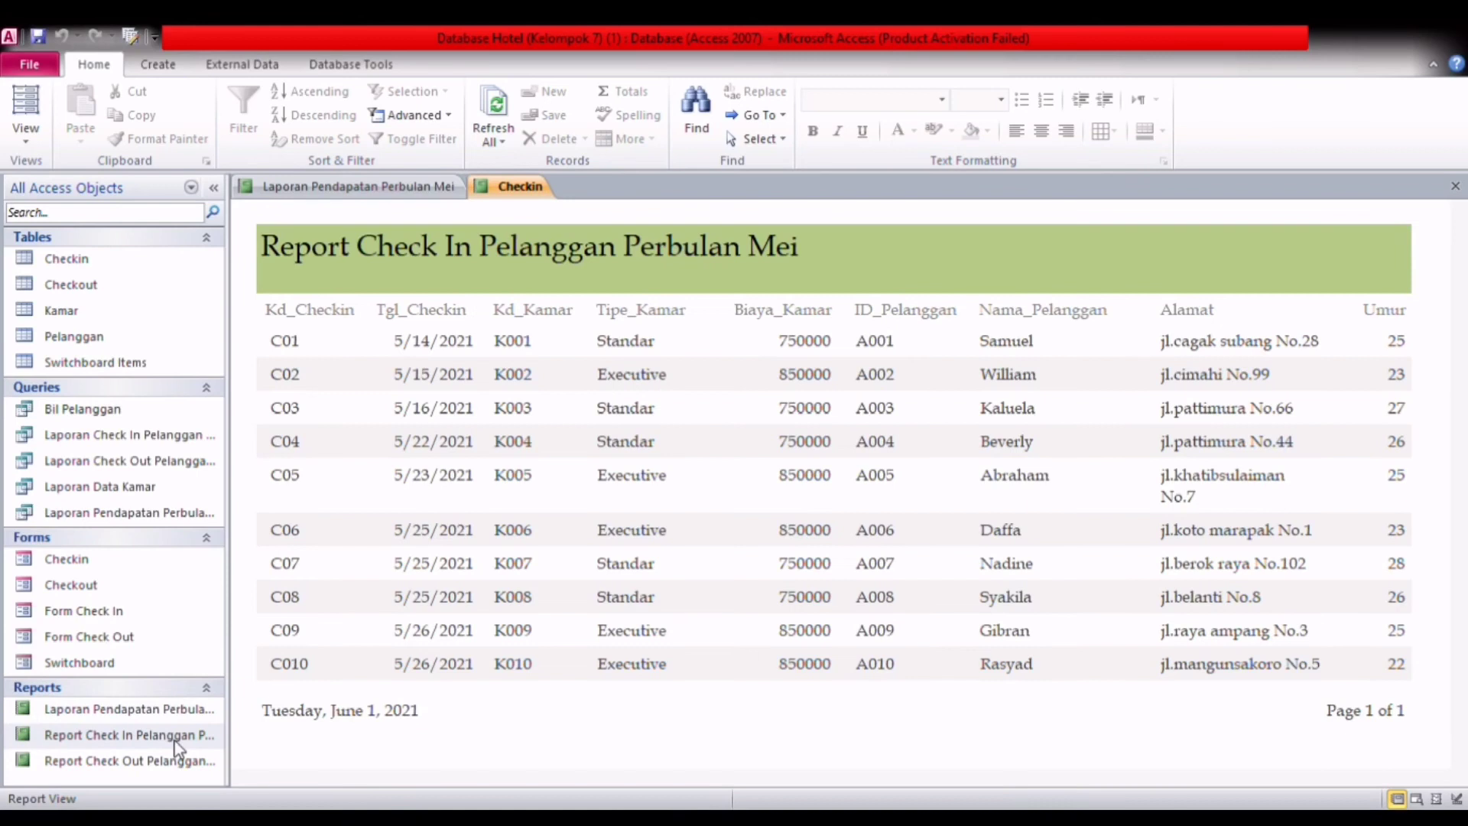
double_click(177, 761)
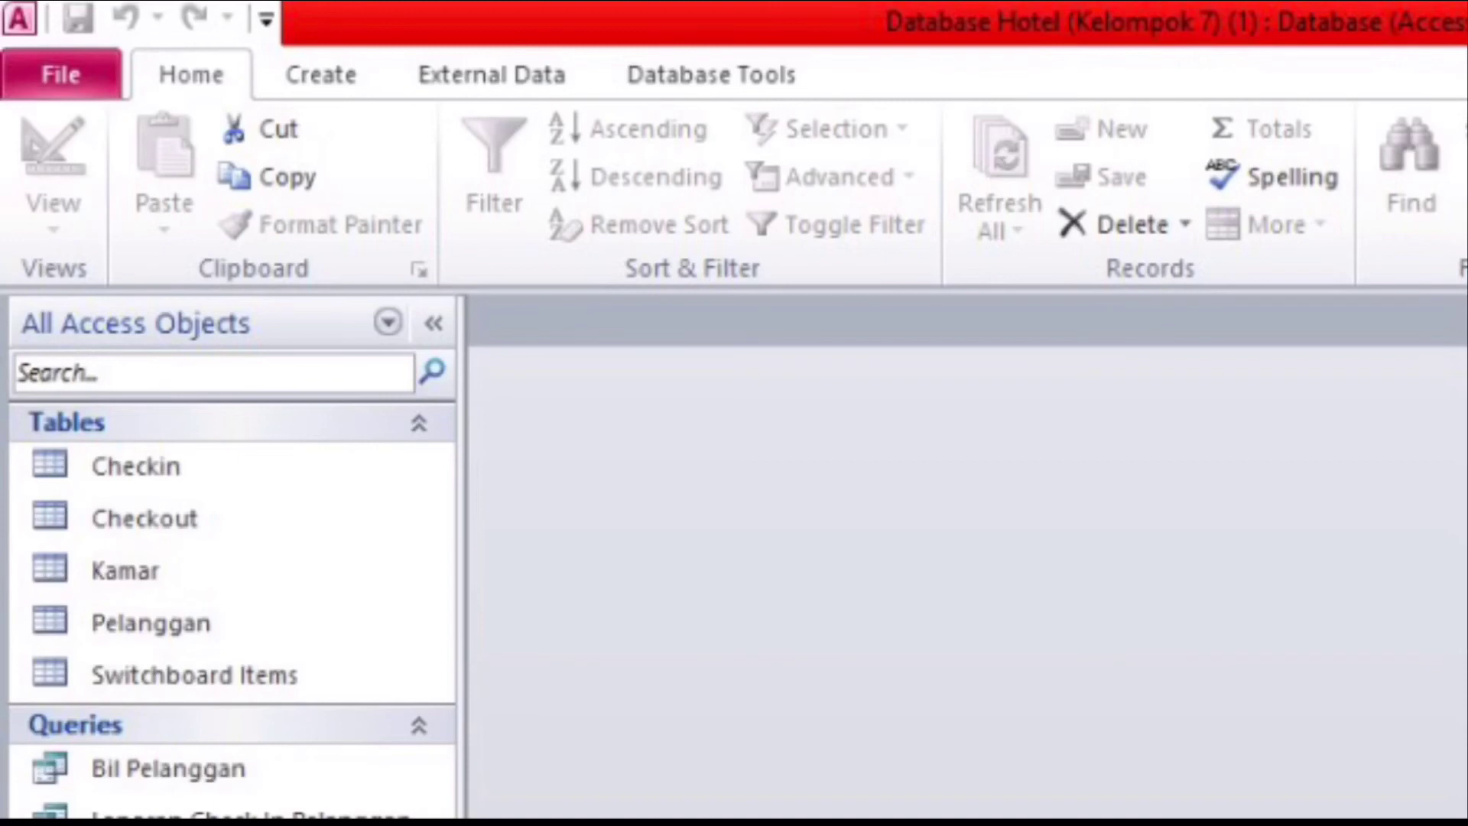
Step: Add the Switchboard Manager command from All Commands to the Quick Access Toolbar
left_click(63, 94)
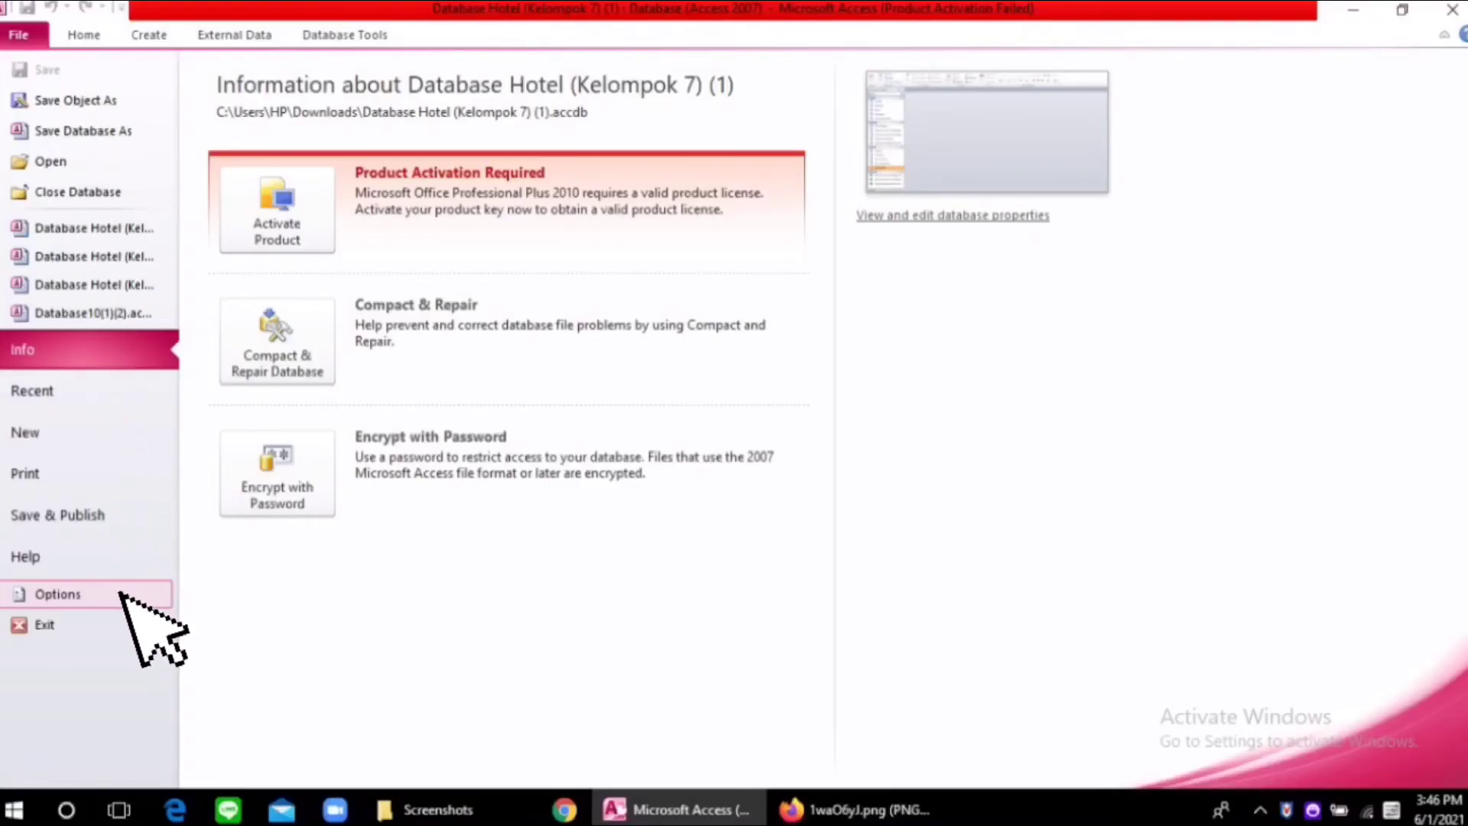
left_click(122, 594)
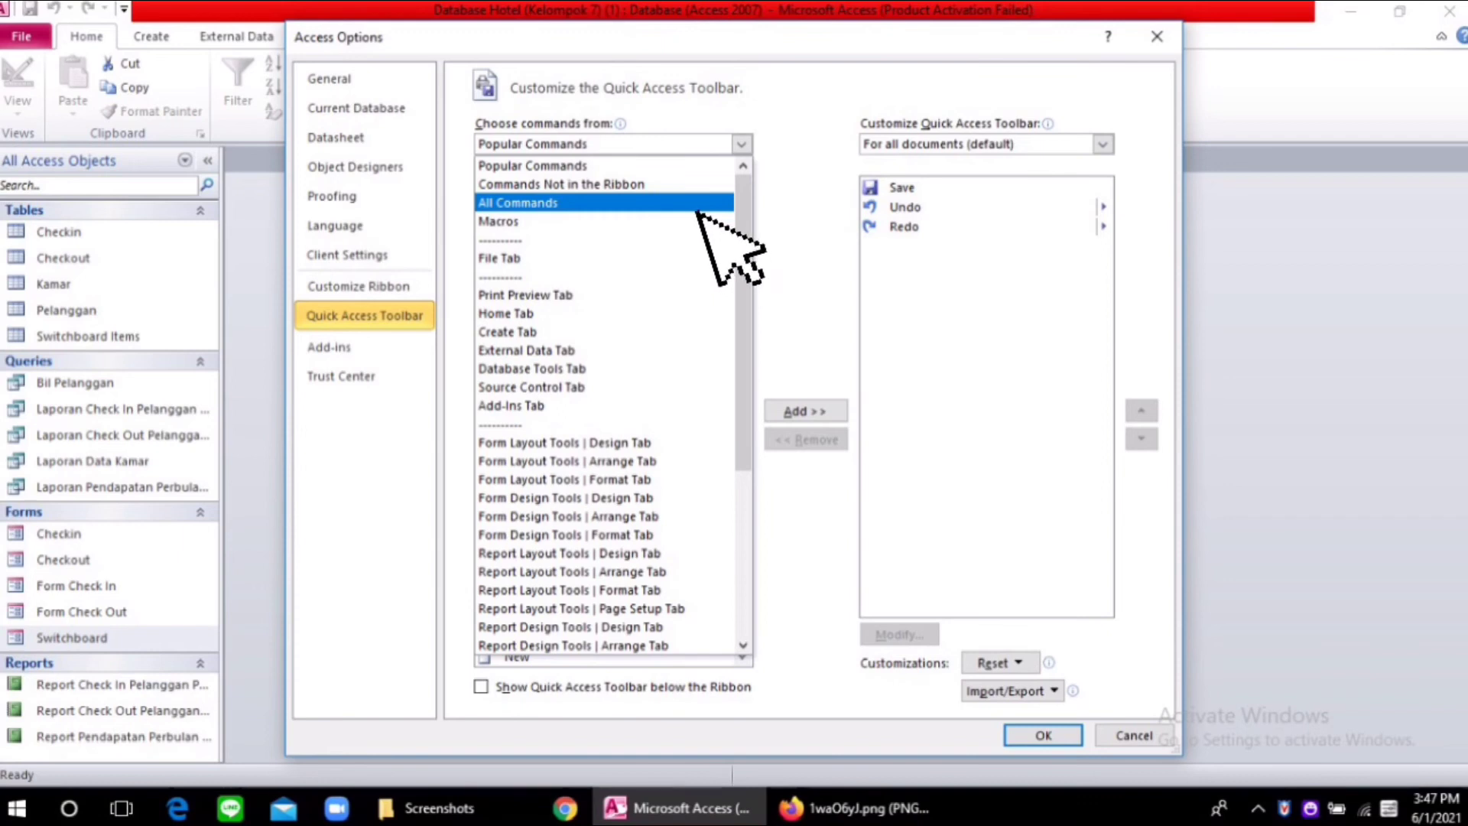
left_click(697, 206)
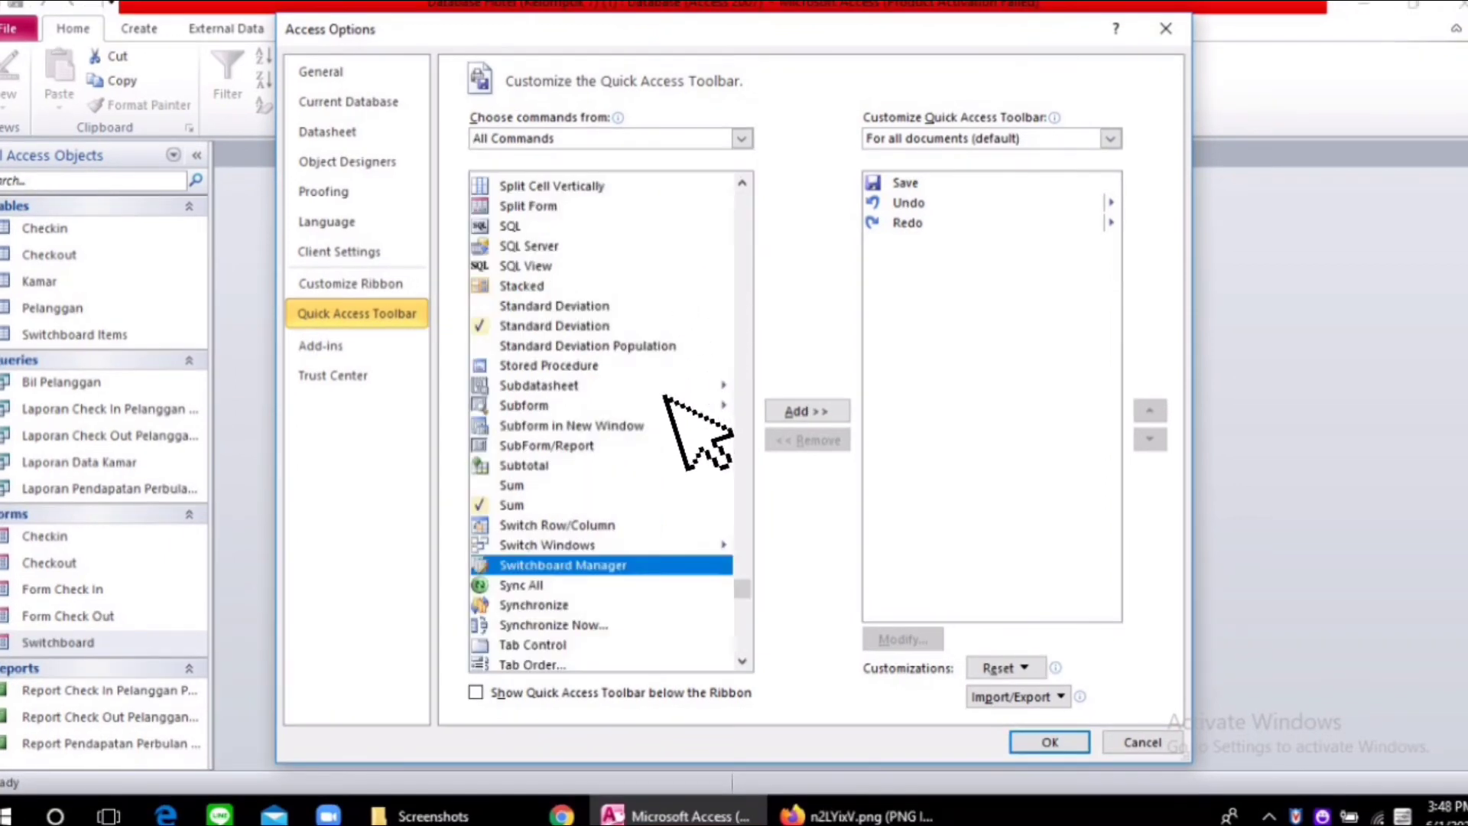
double_click(629, 562)
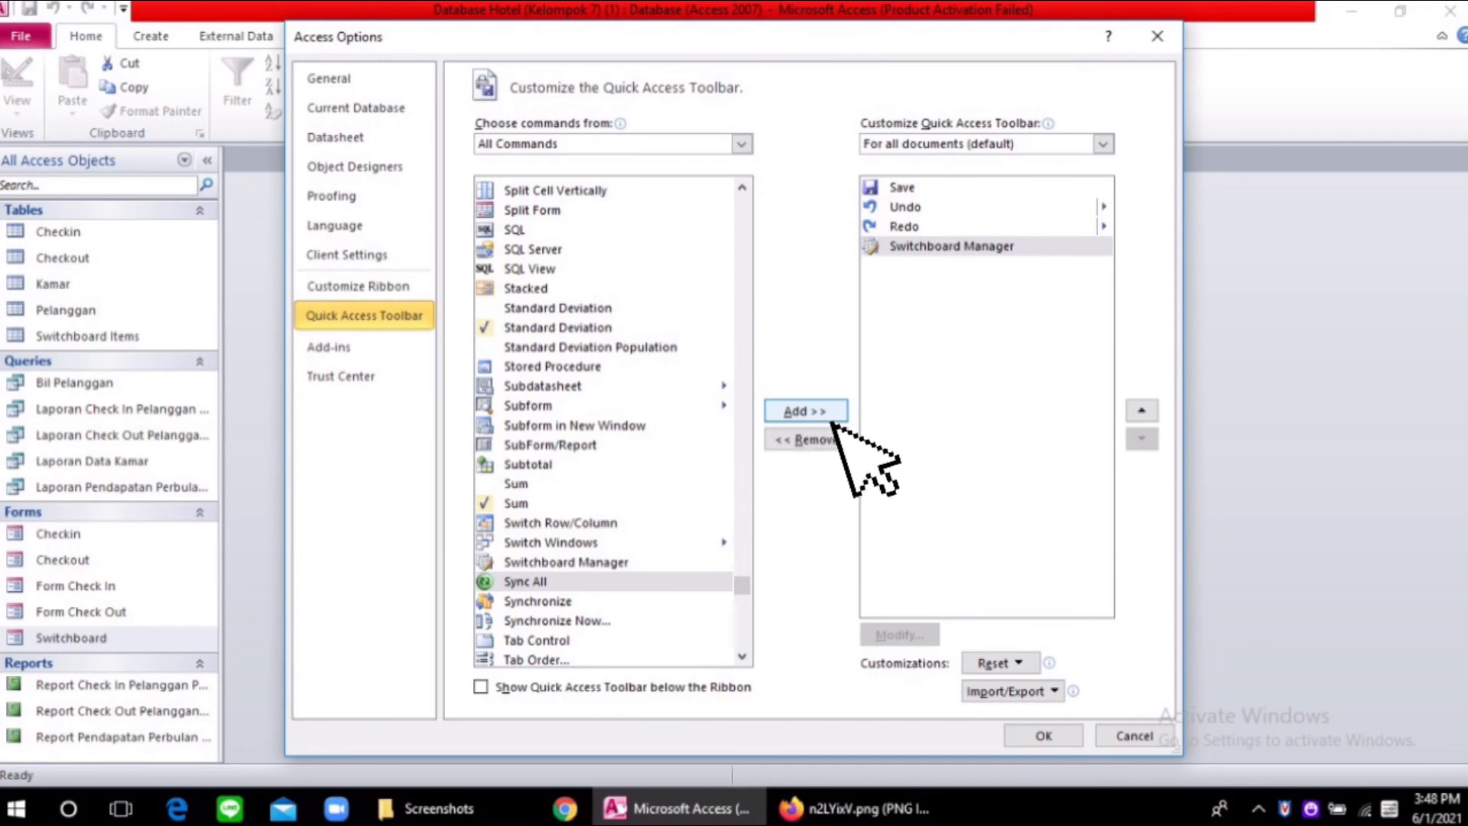
left_click(1071, 732)
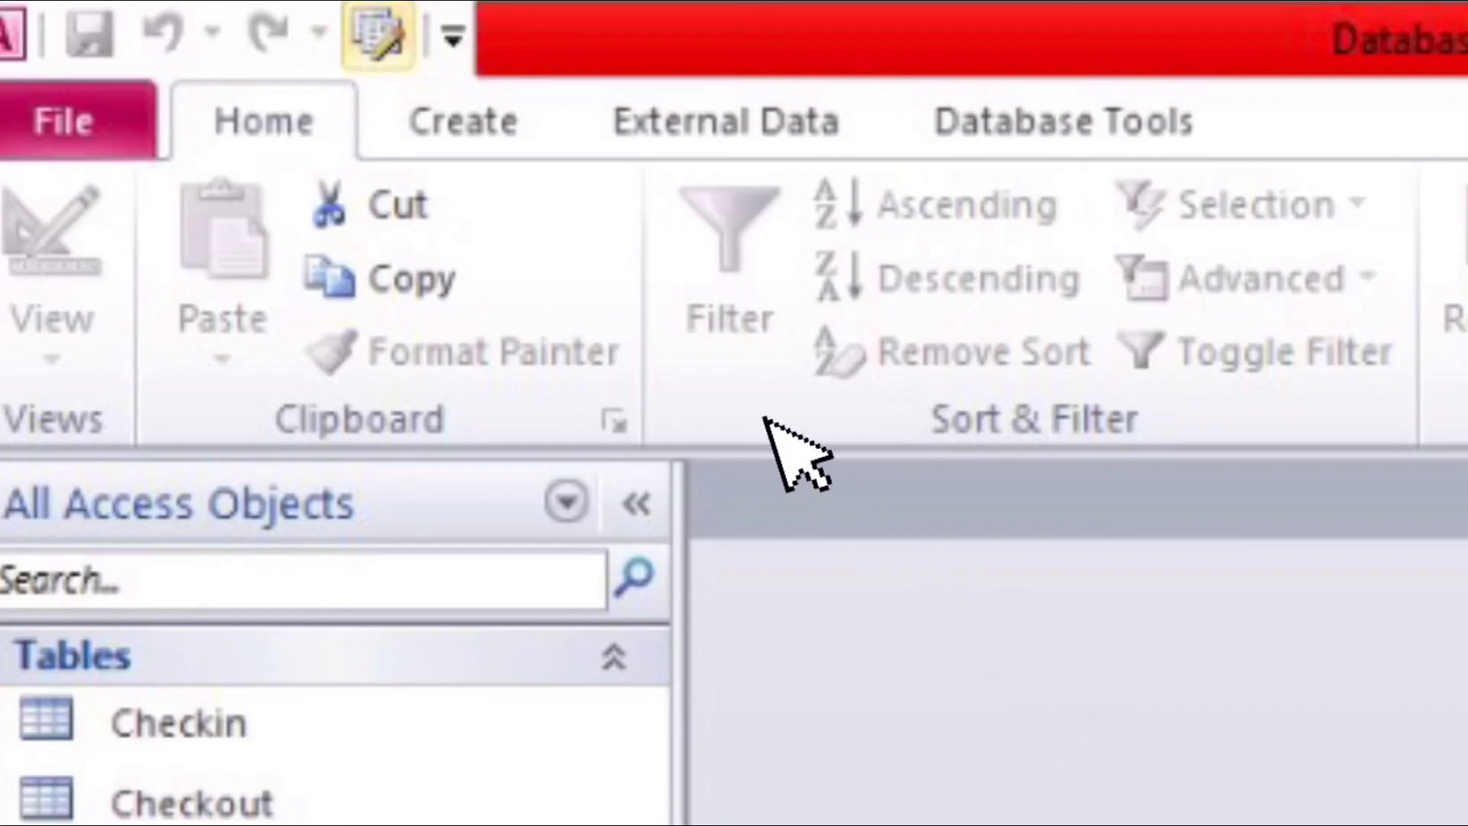
Step: Open the Switchboard Manager and add a "Tutup" item that uses Go to Switchboard to reach MENU UTAMA
left_click(405, 55)
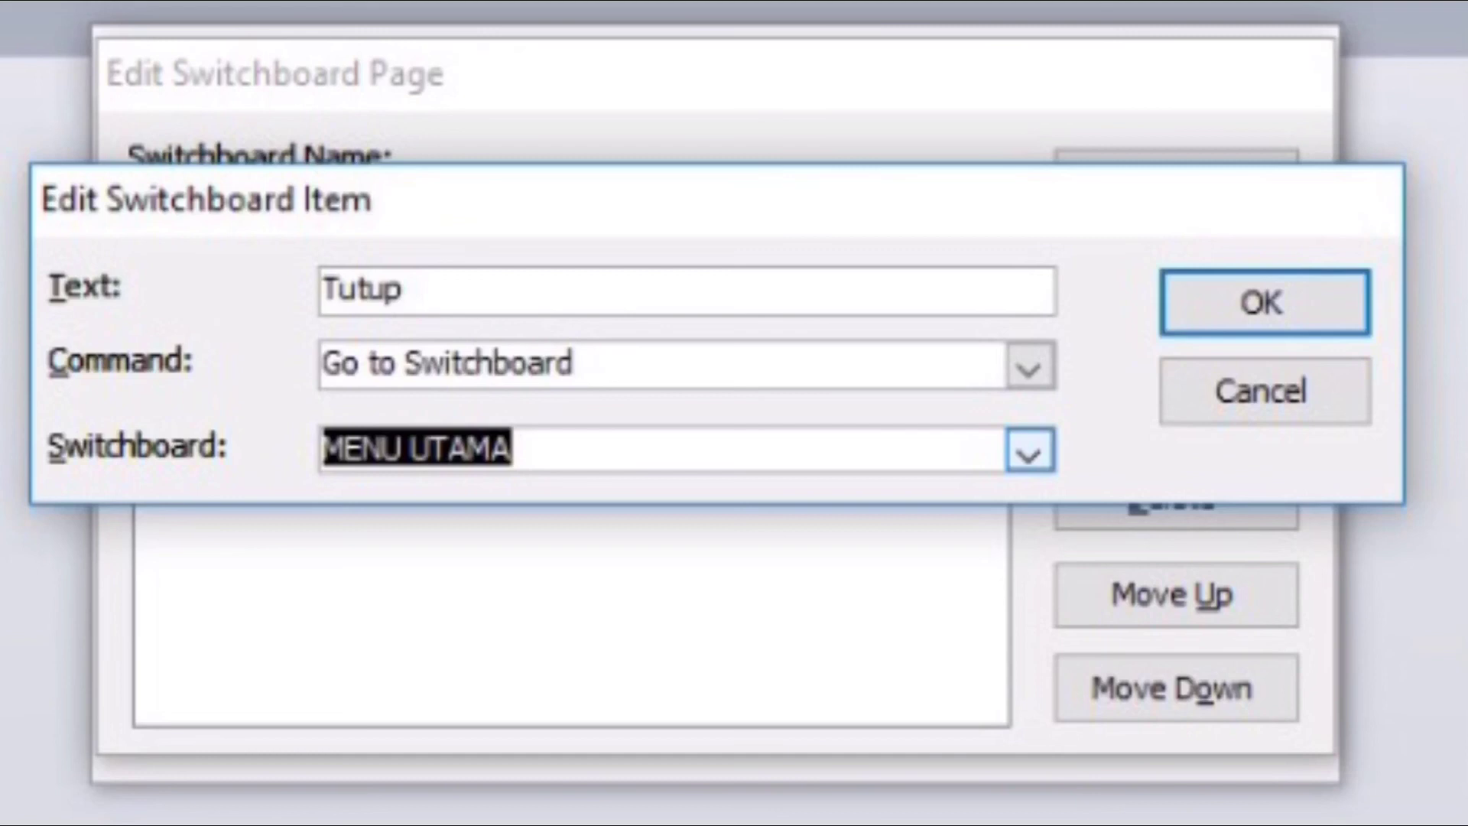
key("Return")
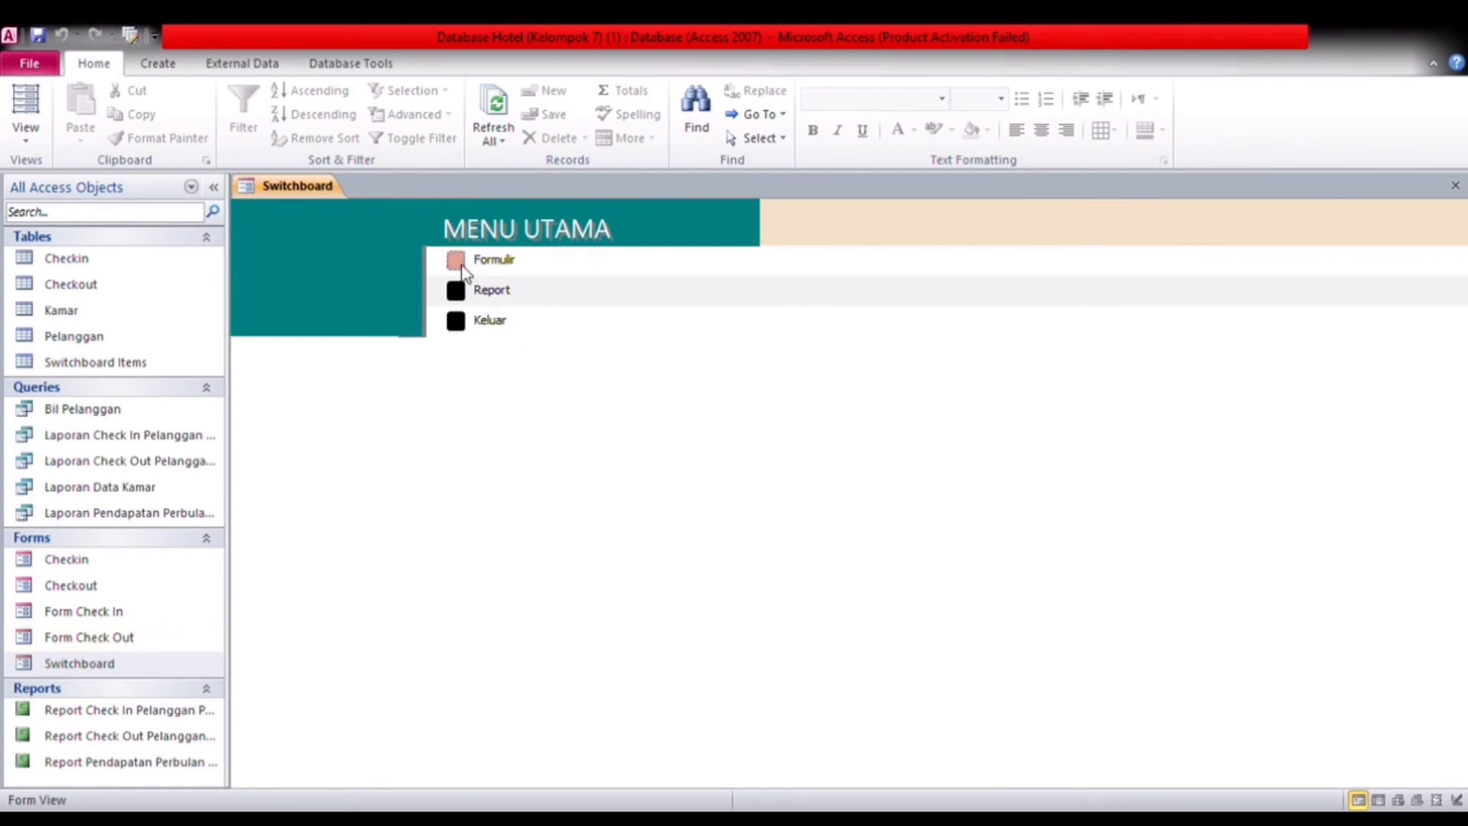
Step: Test the switchboard's Formulir page by opening and closing the check-in and check-out forms, and return to MENU UTAMA
left_click(455, 262)
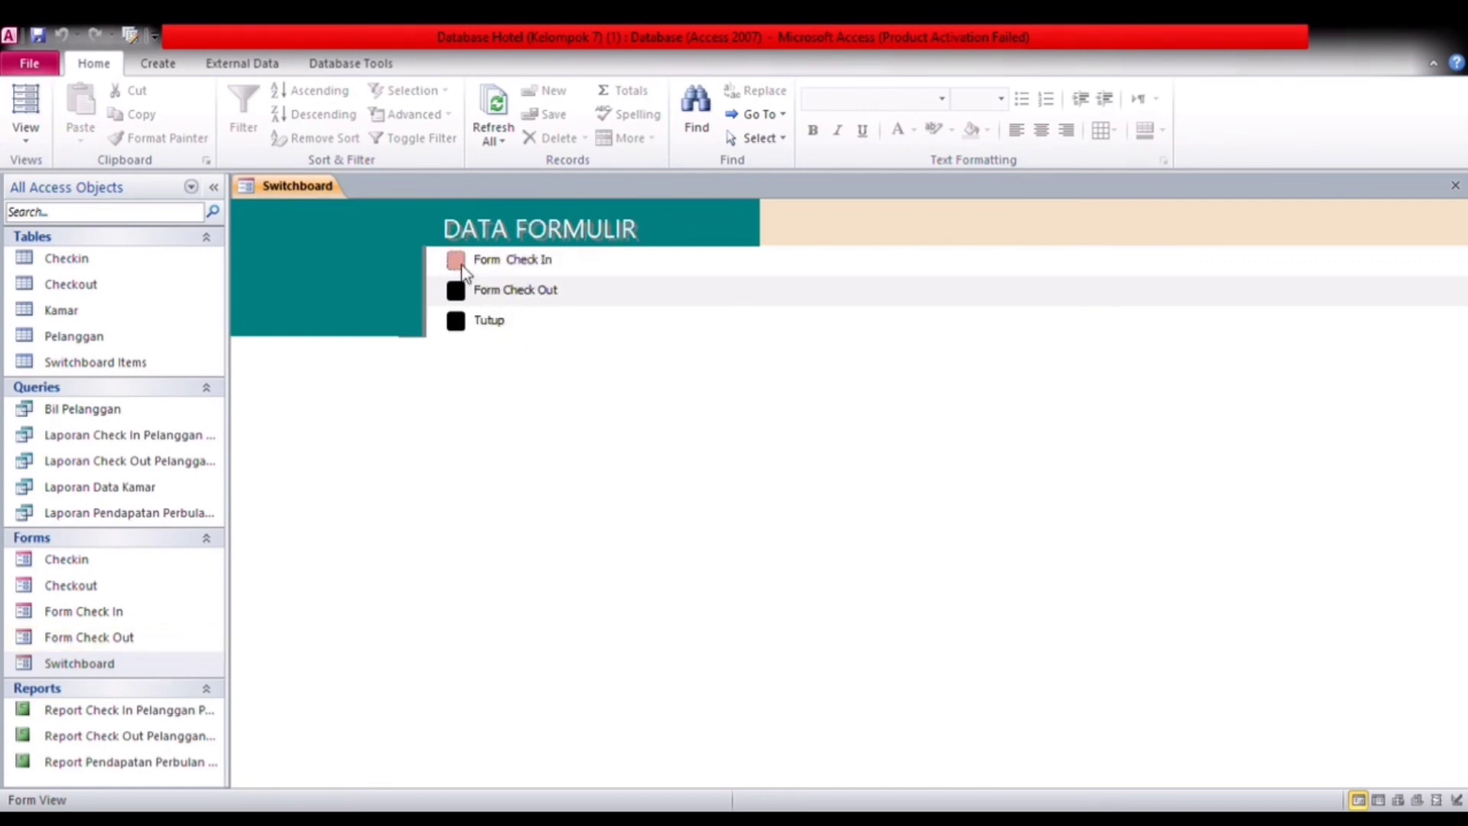
left_click(456, 262)
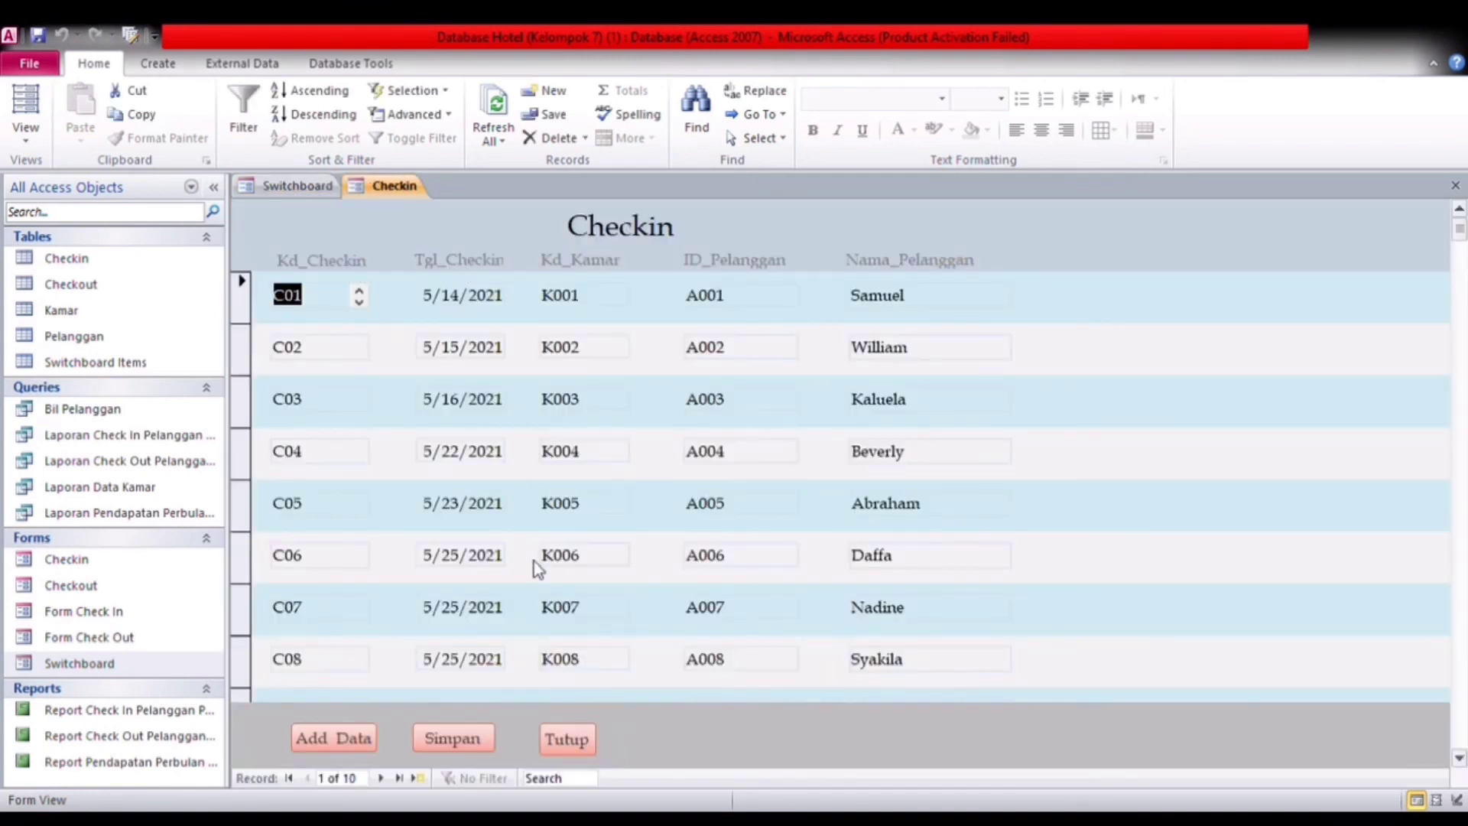
left_click(569, 740)
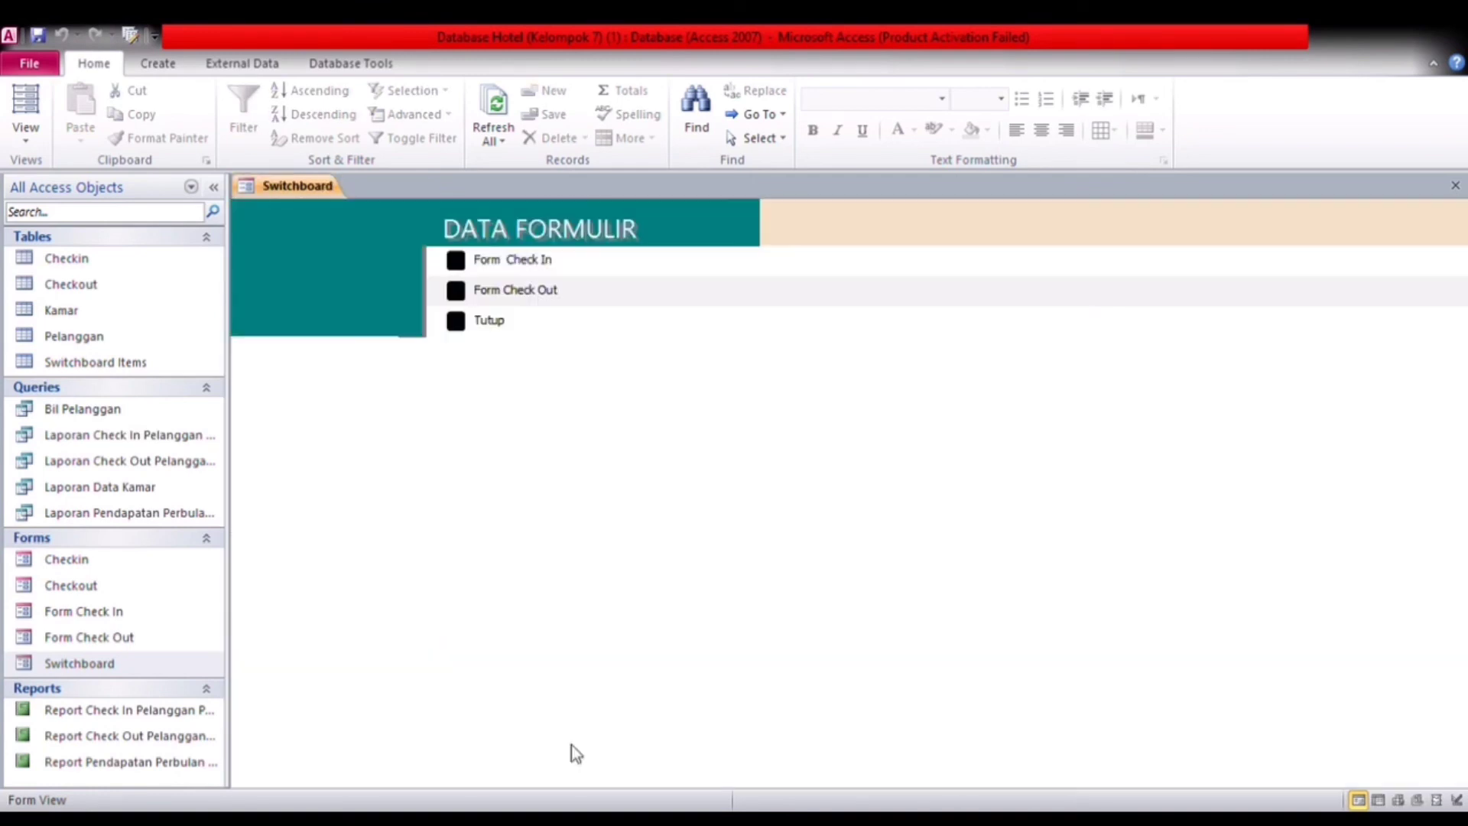
left_click(461, 288)
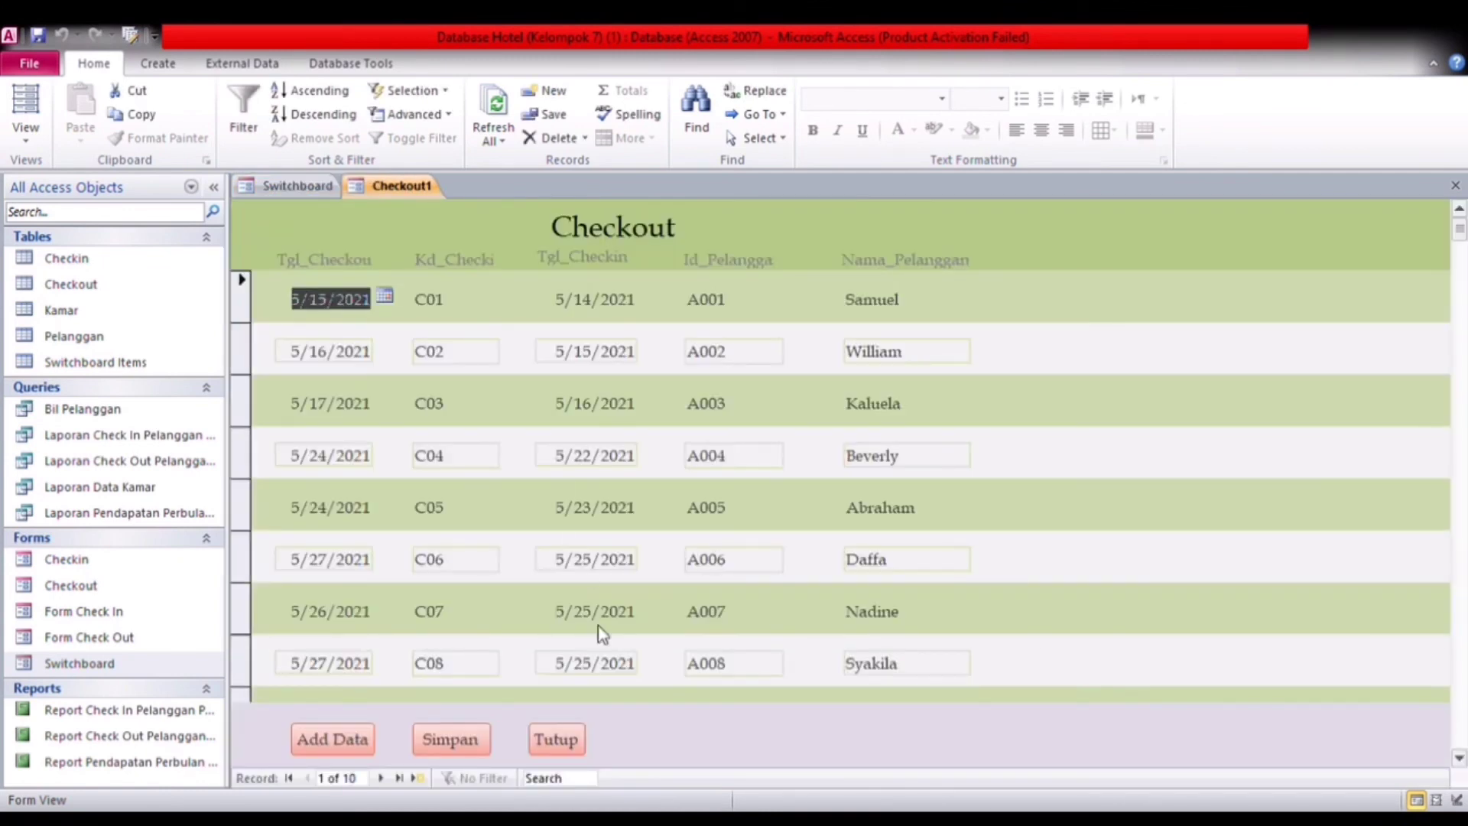
left_click(556, 742)
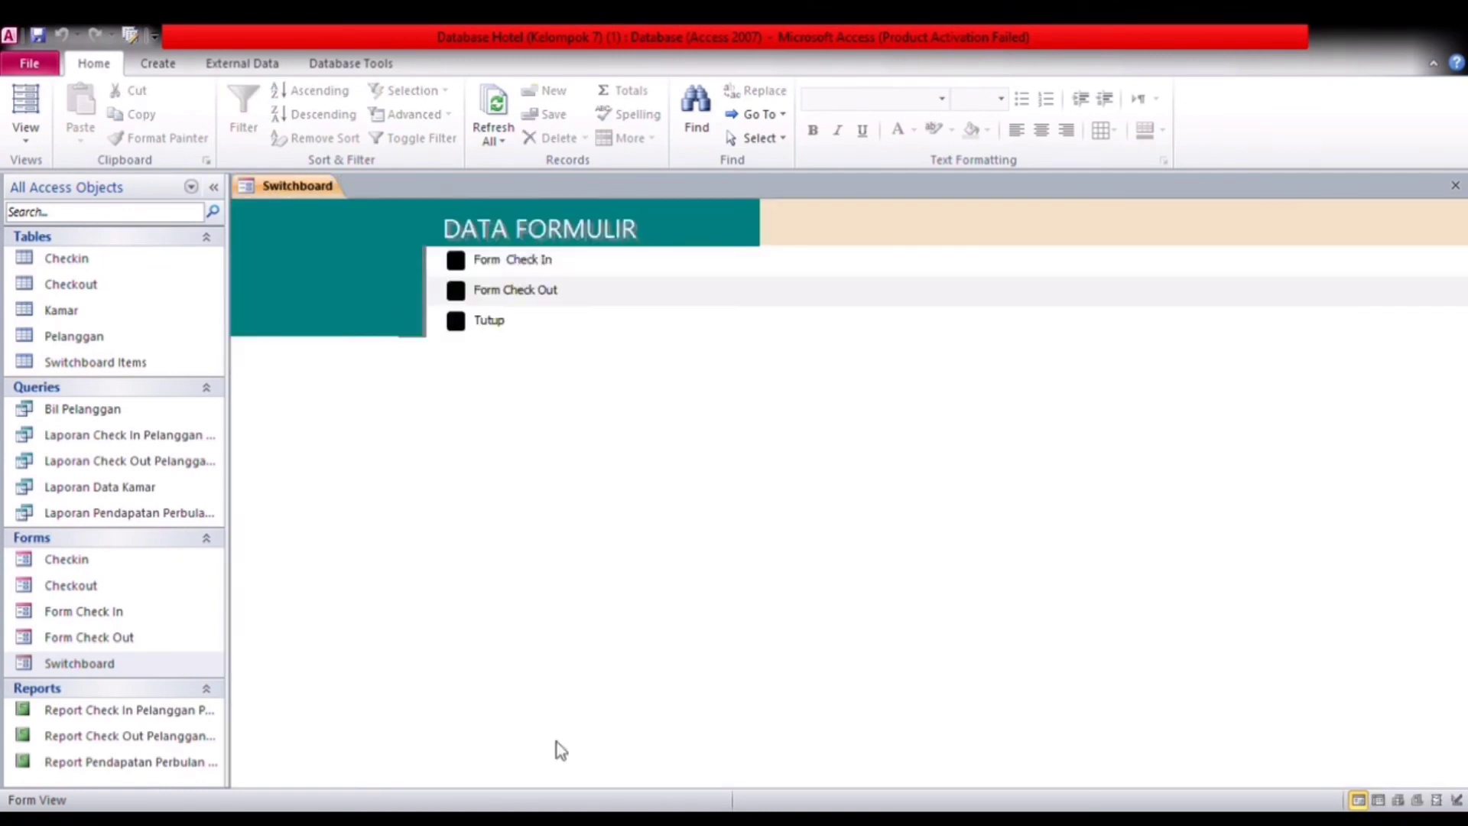
left_click(460, 326)
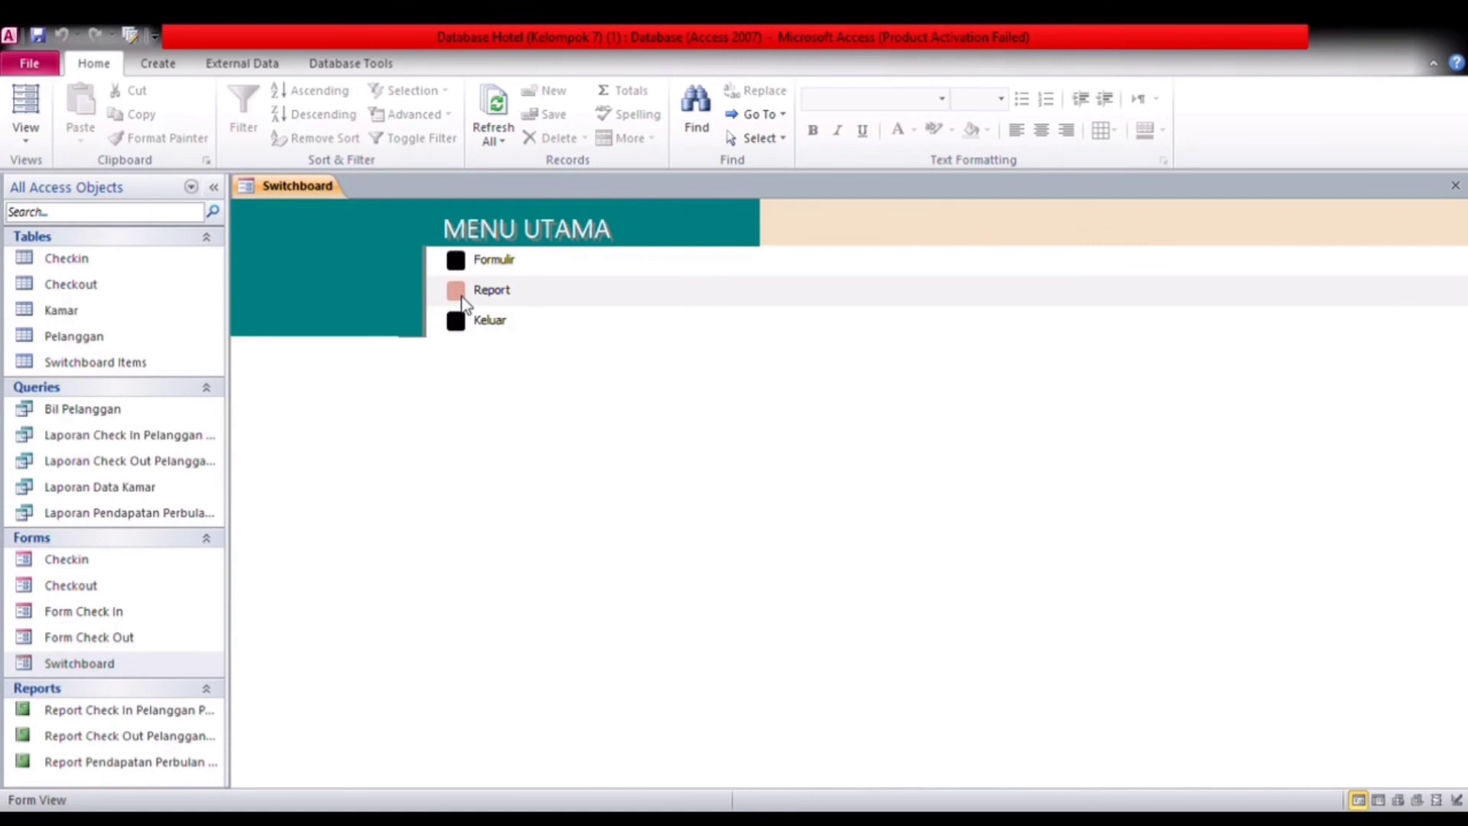
Step: Test the switchboard's Report page by opening the check-in and check-out reports, and return to MENU UTAMA
left_click(457, 291)
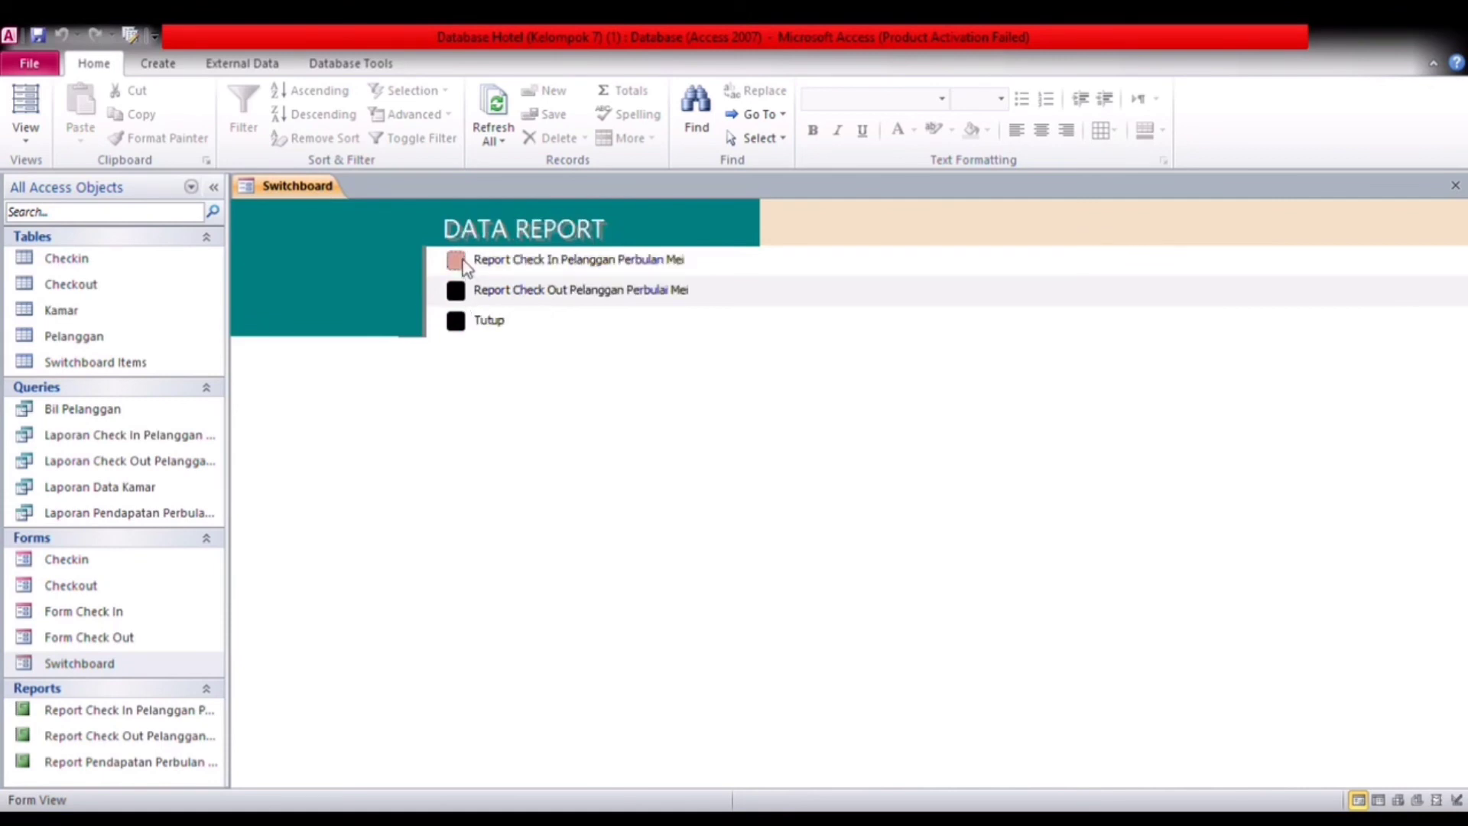
left_click(459, 262)
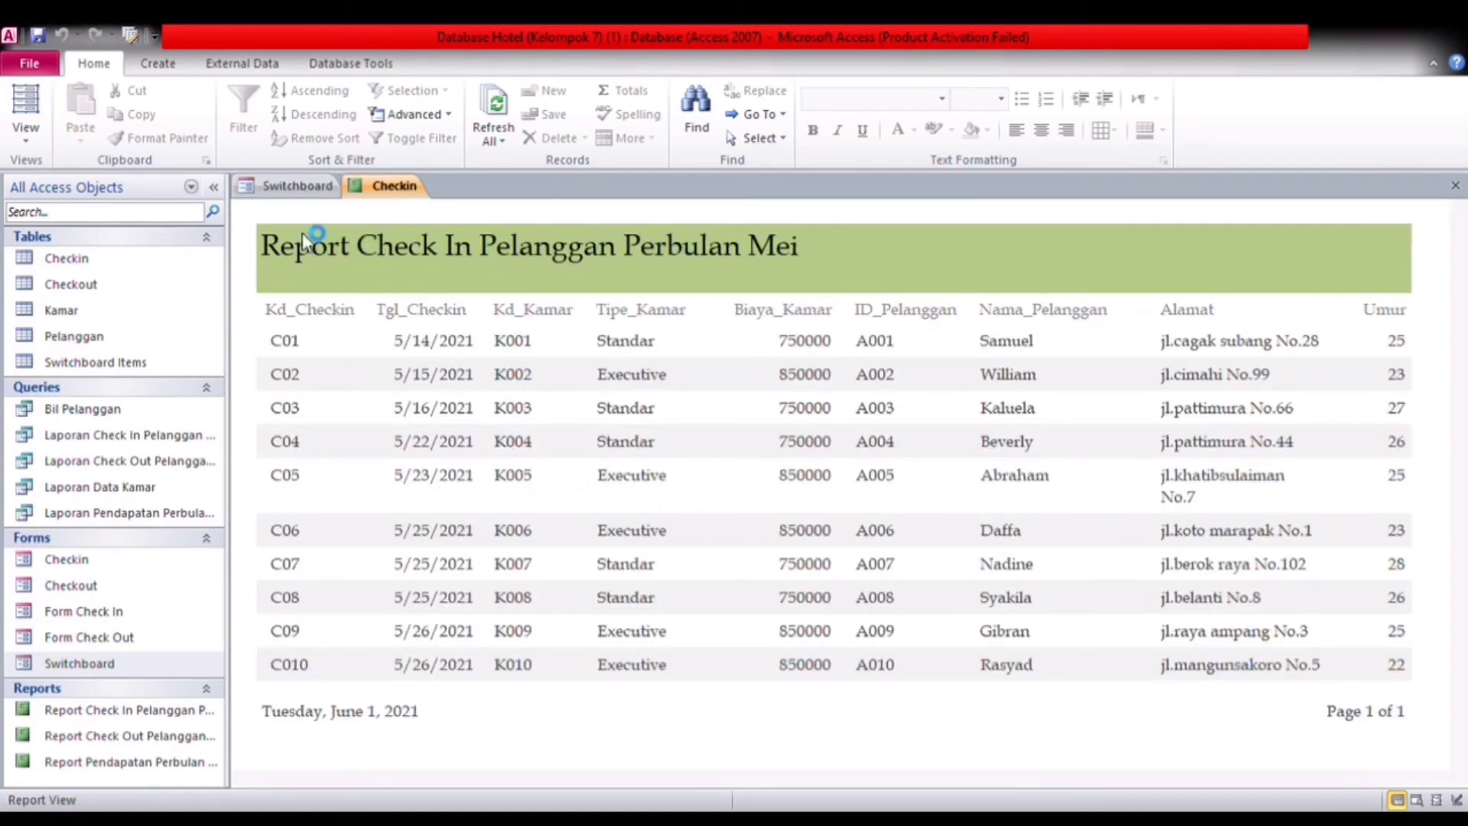
left_click(316, 192)
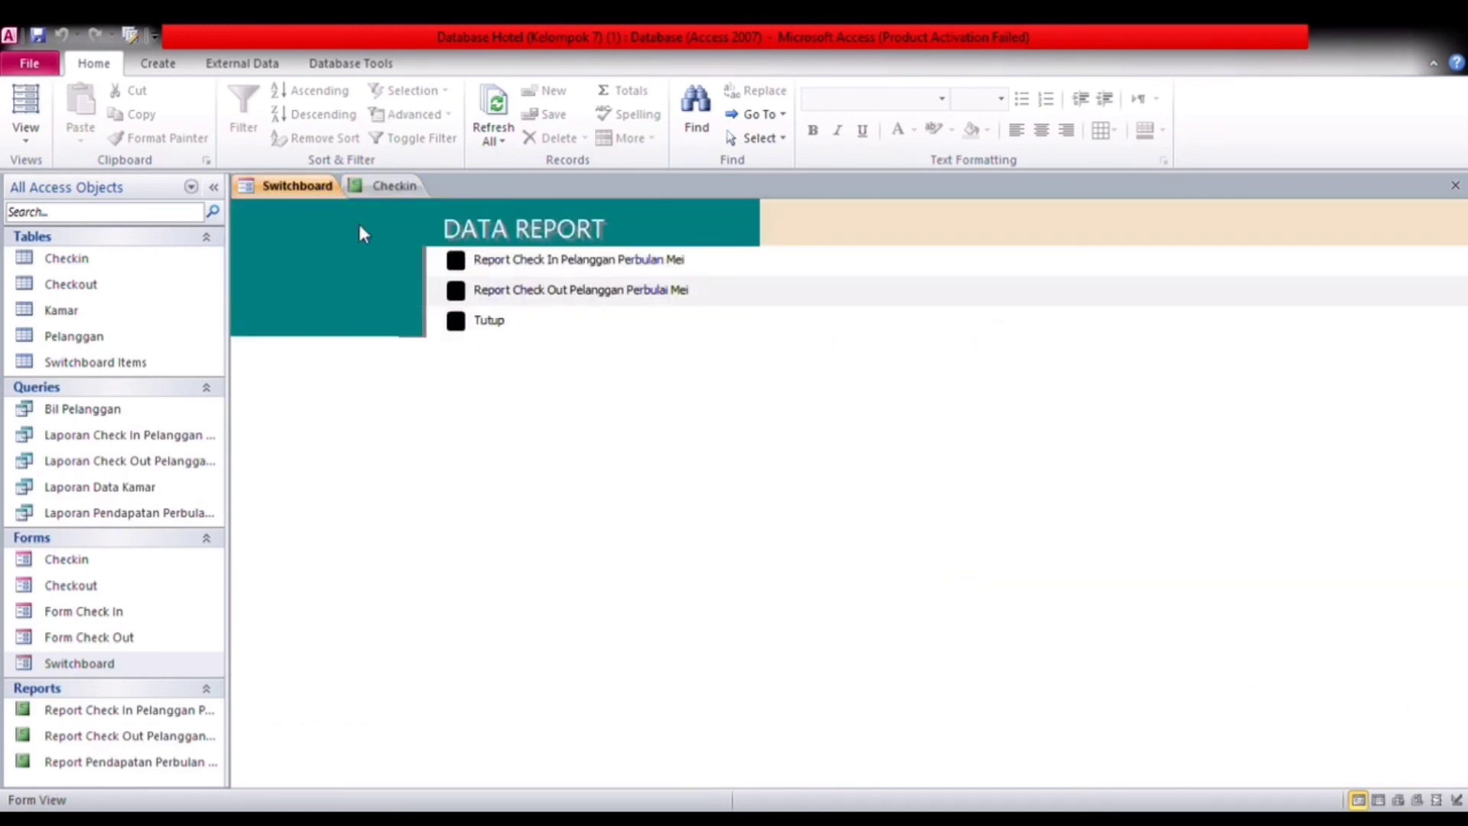
left_click(457, 291)
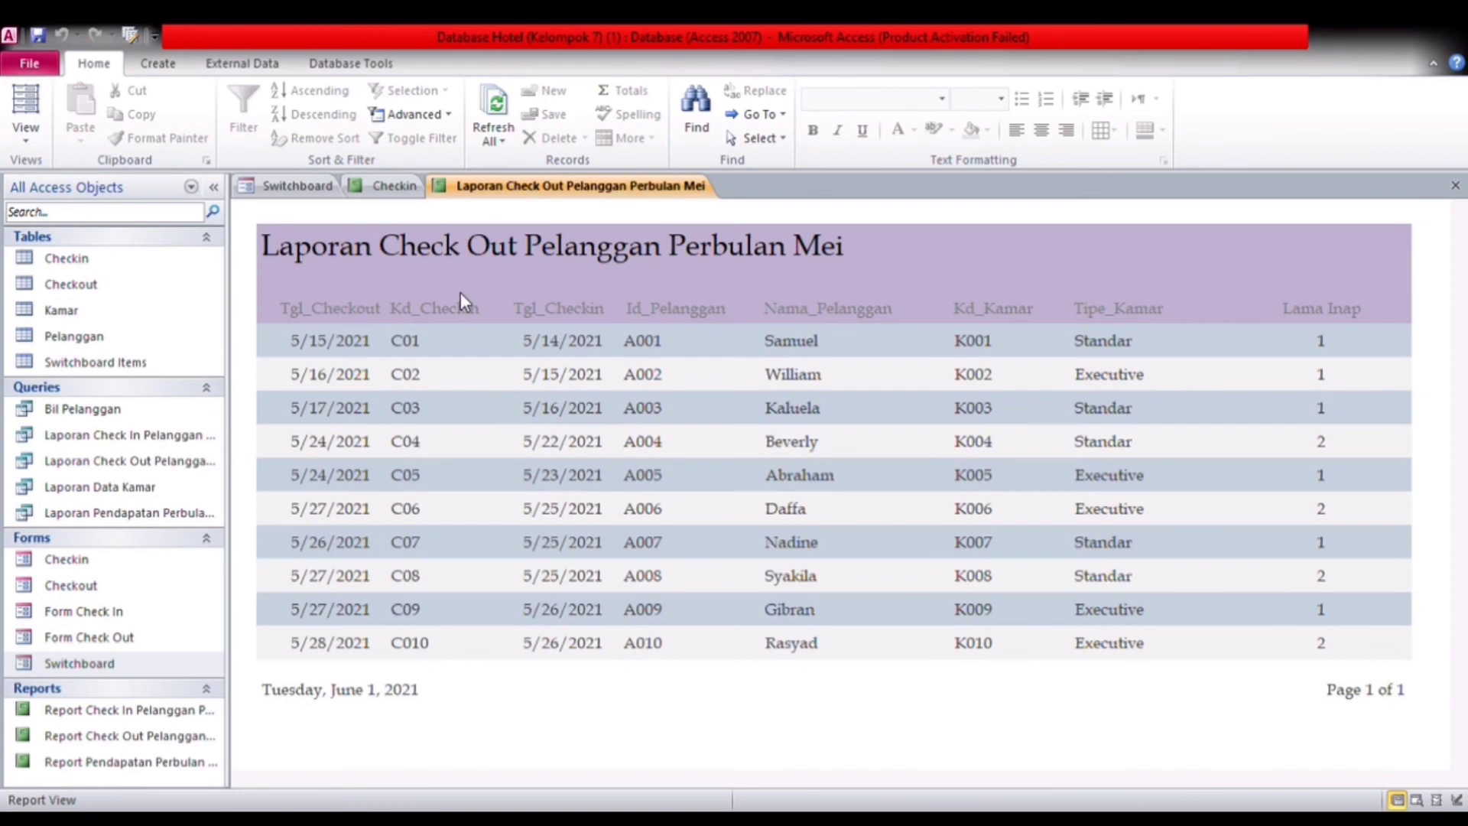
left_click(310, 186)
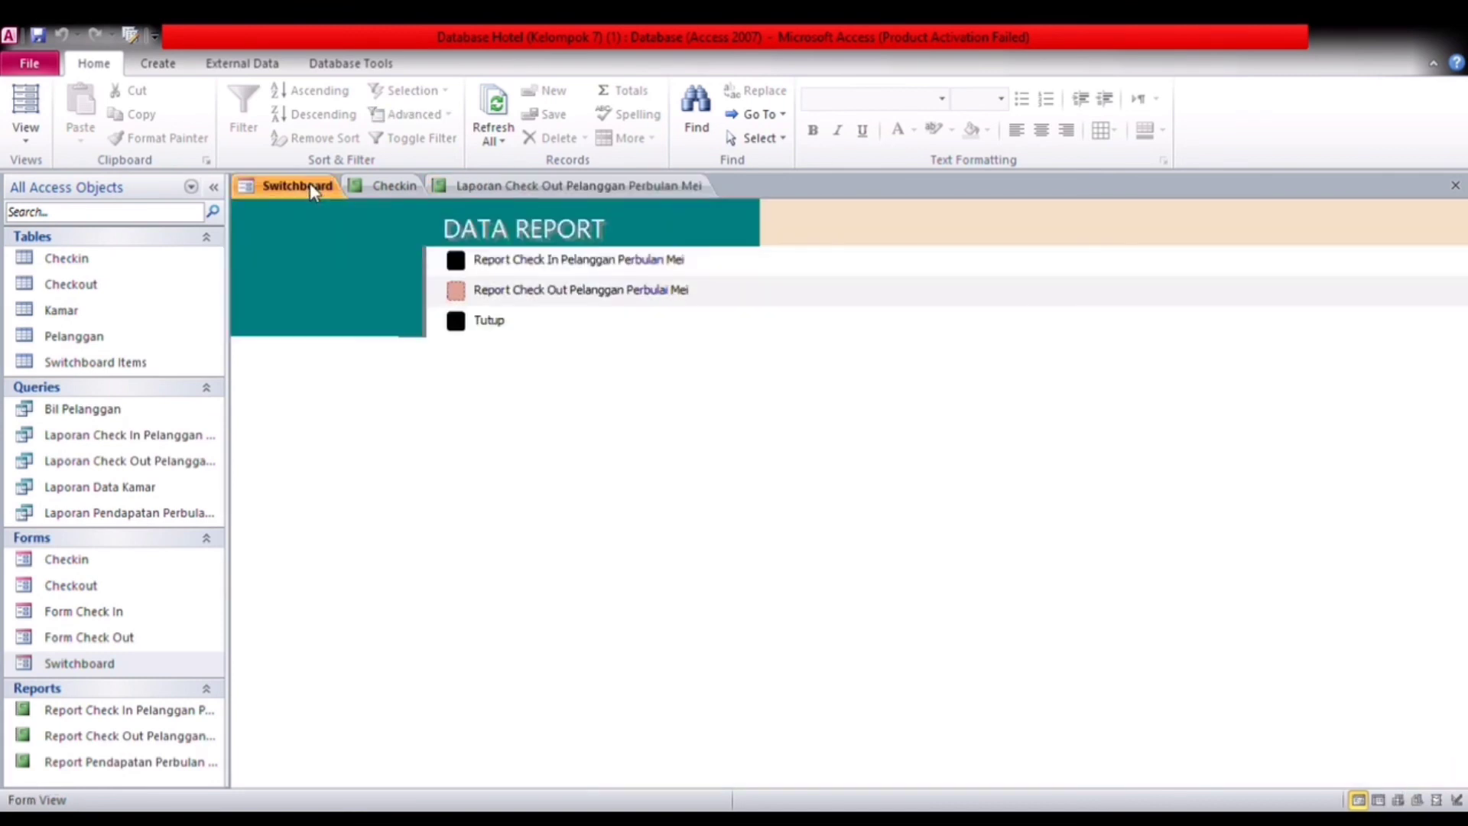
left_click(462, 328)
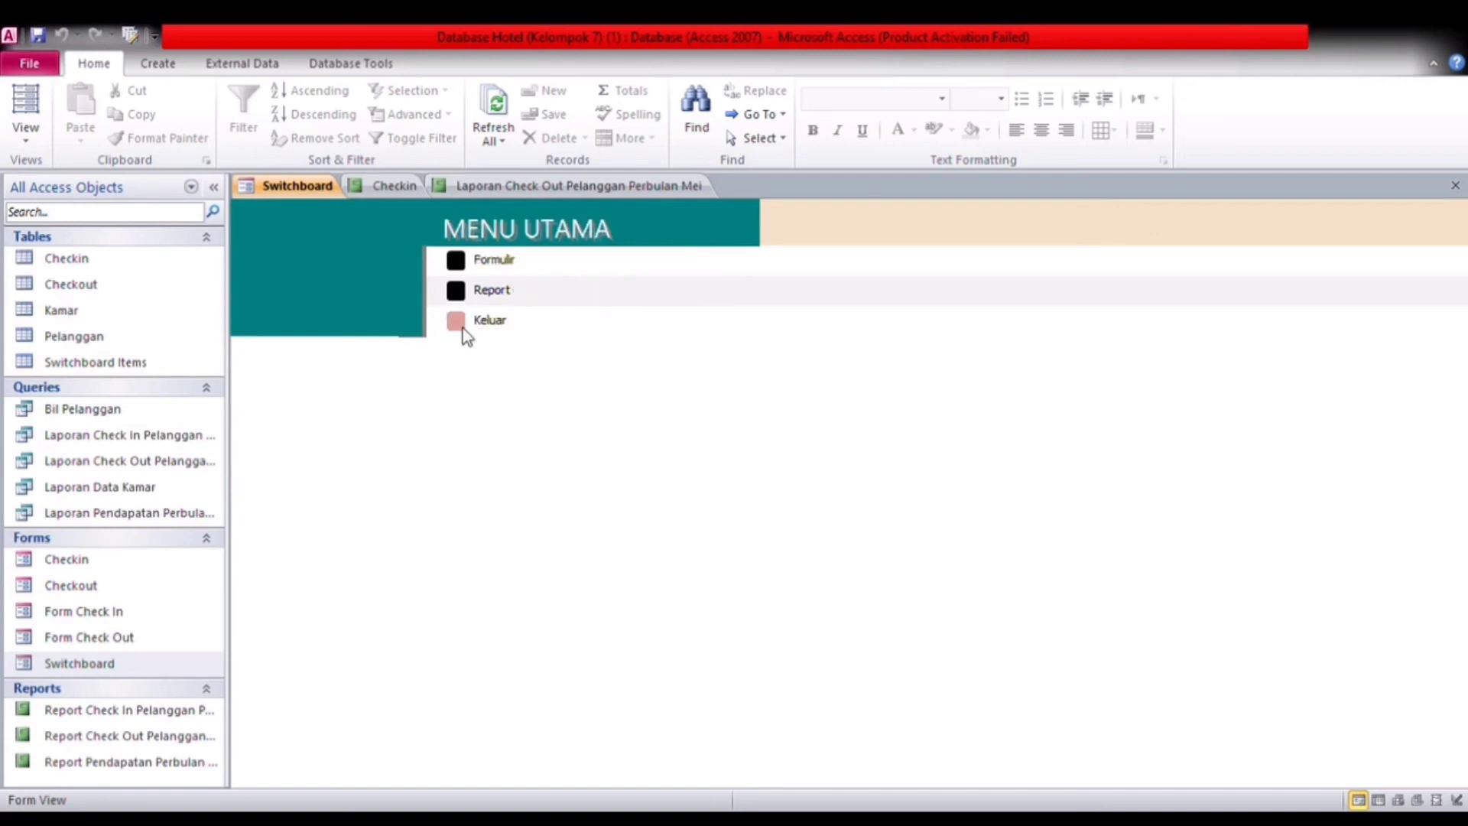